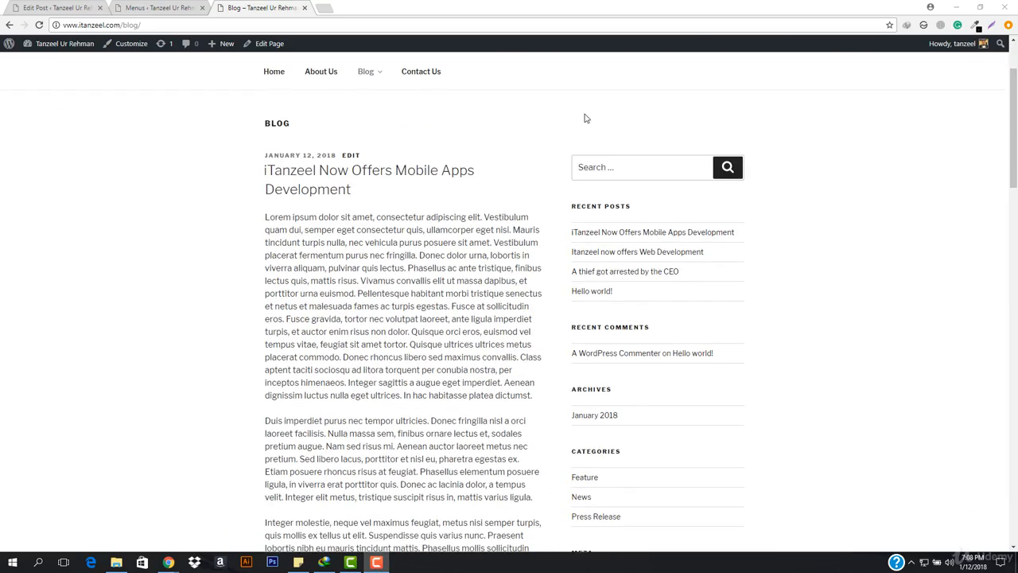
- Examine the sidebar sections on the Blog page, from the search box down to the Meta links
scroll(573, 358, "down", 2)
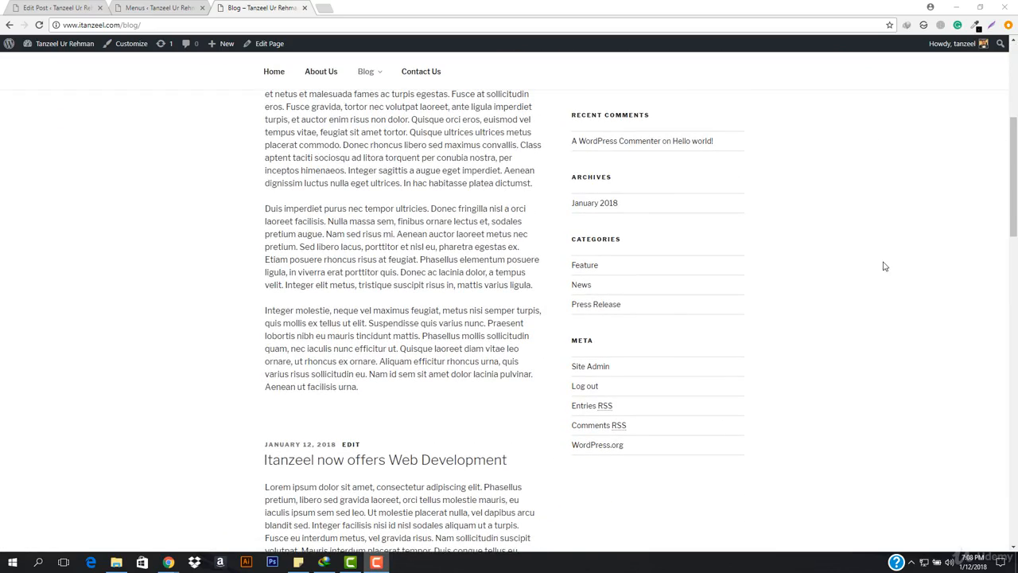
scroll(606, 194, "up", 3)
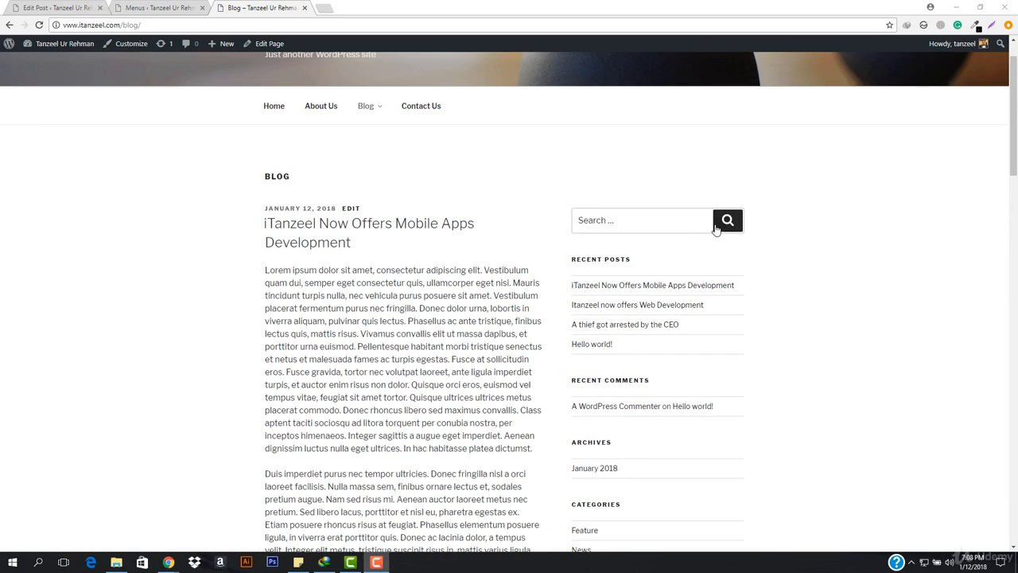
scroll(629, 227, "down", 1)
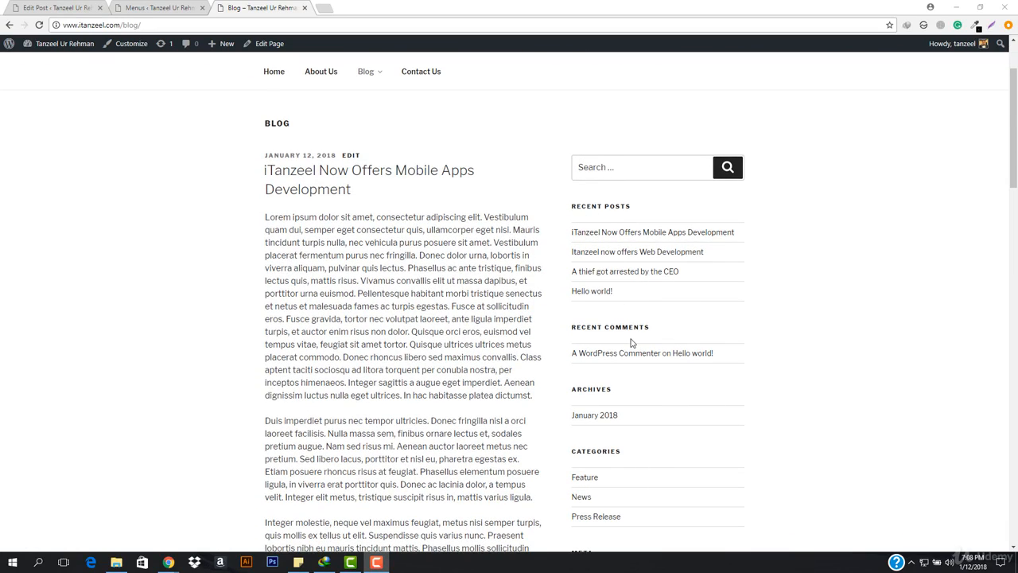
scroll(606, 328, "down", 2)
scroll(676, 274, "up", 2)
- Open the About Us page and check its layout for a sidebar
left_click(325, 73)
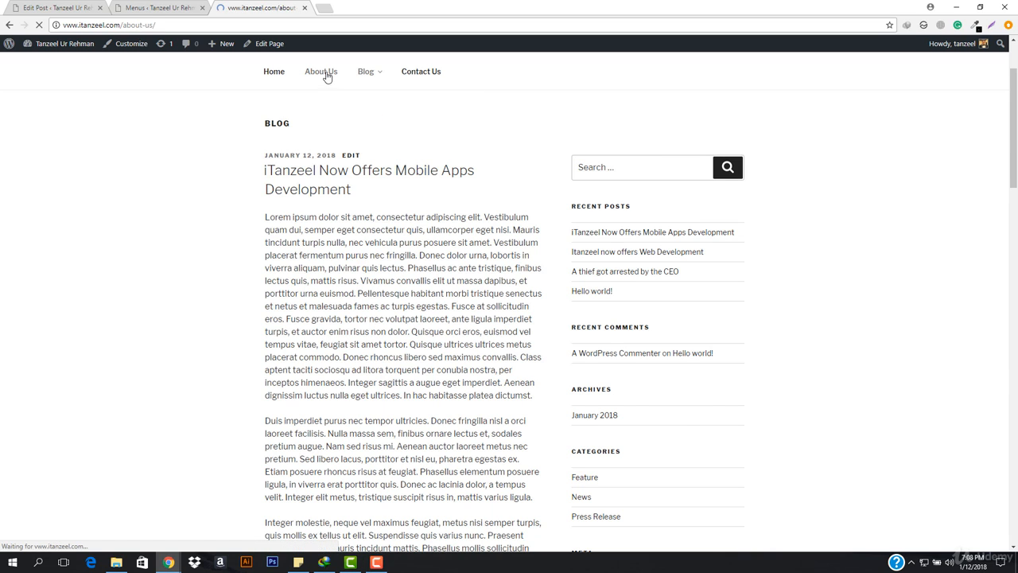
scroll(469, 225, "down", 4)
scroll(451, 237, "up", 4)
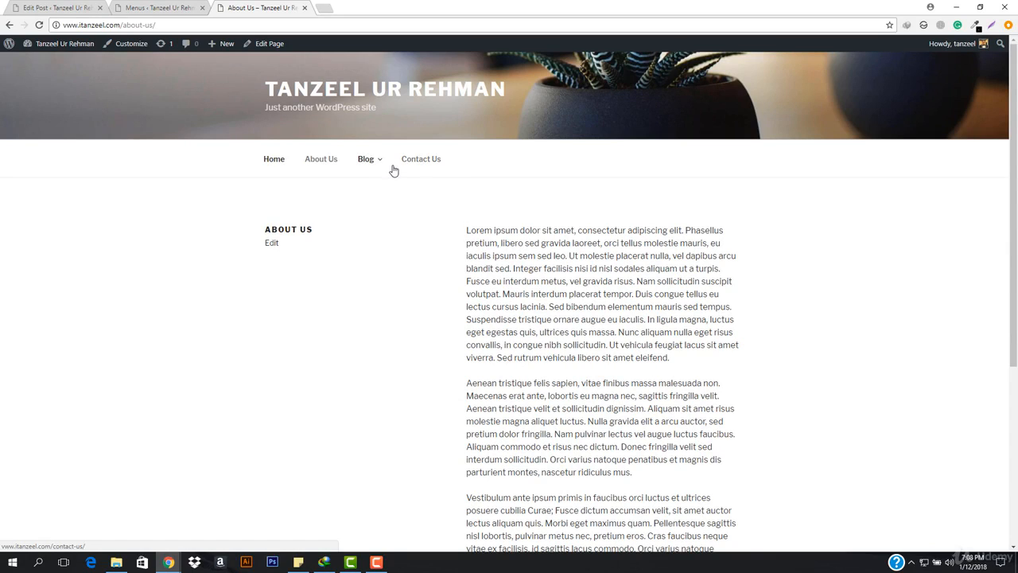
- Return to the Blog page and review the sections in its sidebar
left_click(358, 161)
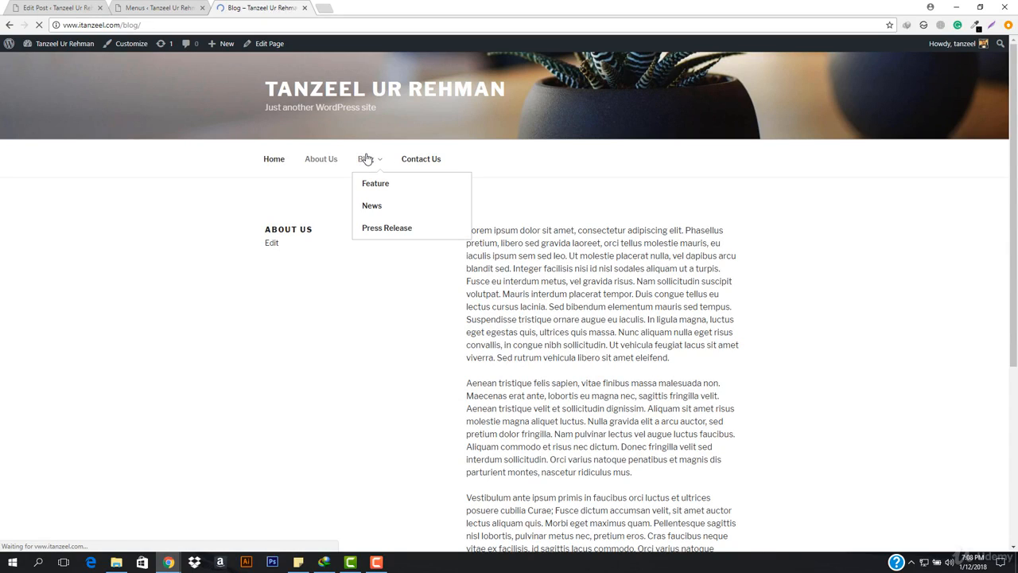
scroll(659, 302, "down", 3)
scroll(654, 268, "up", 1)
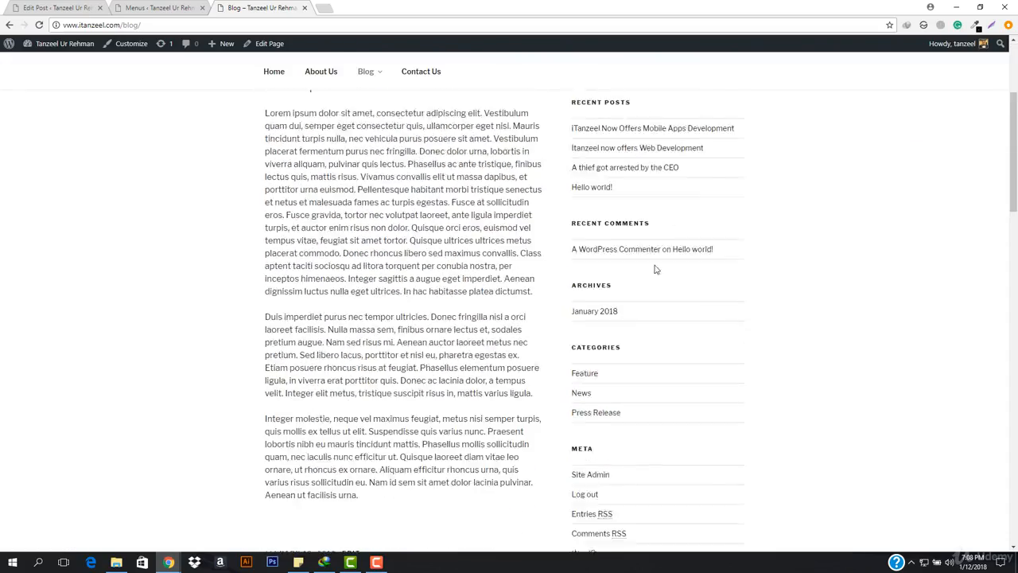
scroll(540, 218, "up", 1)
scroll(468, 234, "down", 3)
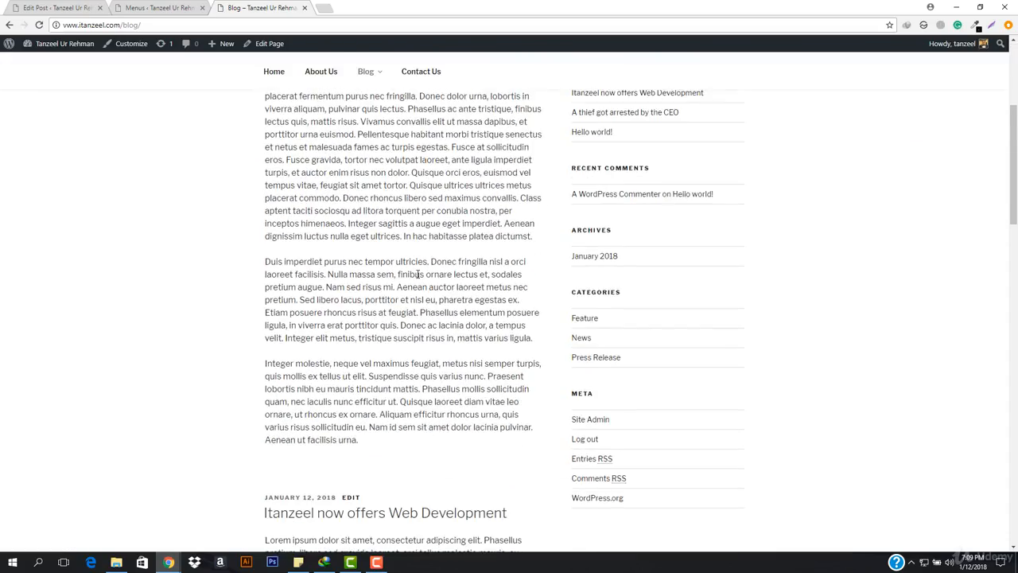
scroll(408, 275, "down", 1)
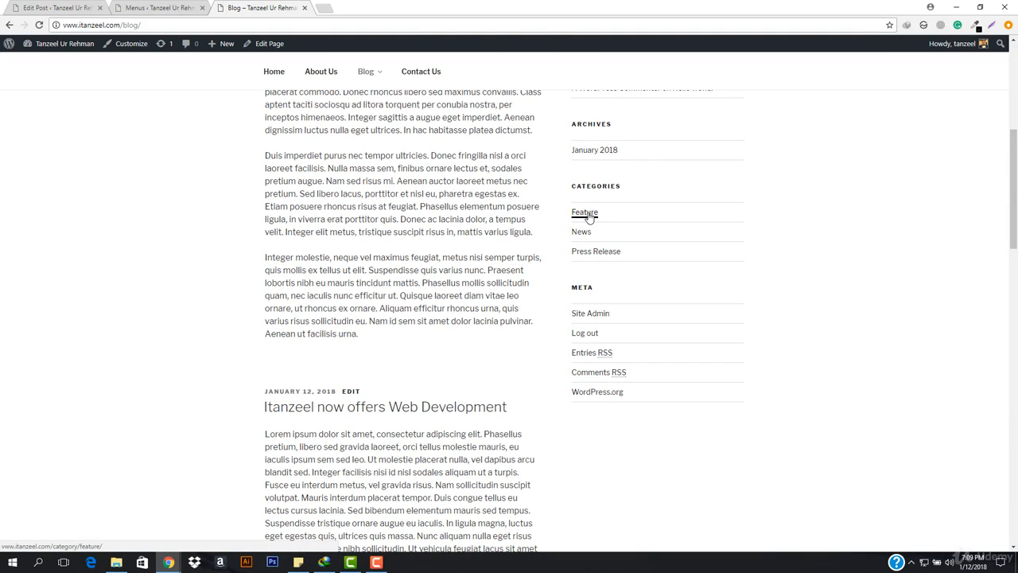
- Open the Feature category archive and inspect its sidebar from top to bottom
scroll(341, 374, "down", 3)
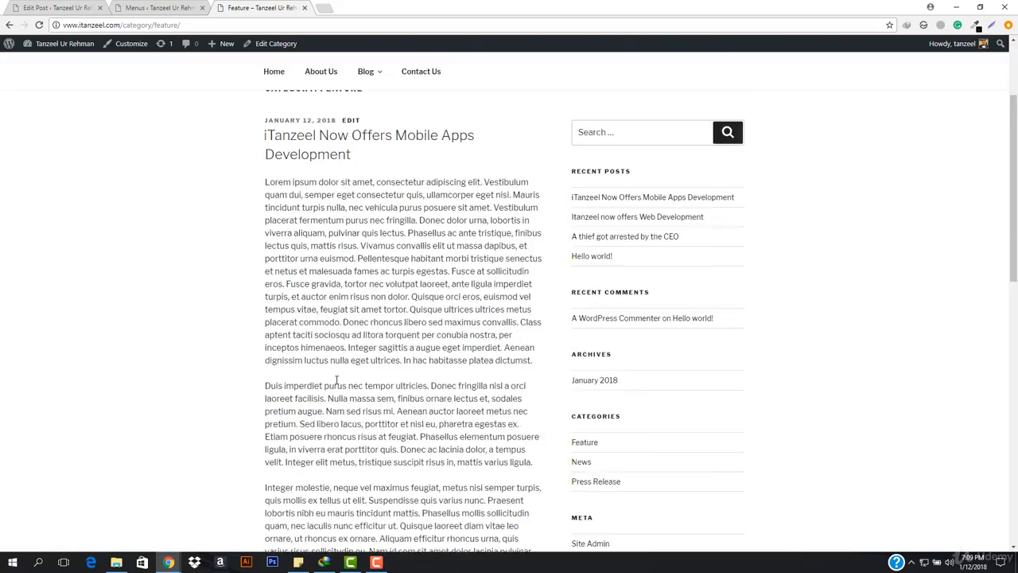
scroll(379, 355, "down", 1)
scroll(404, 311, "up", 5)
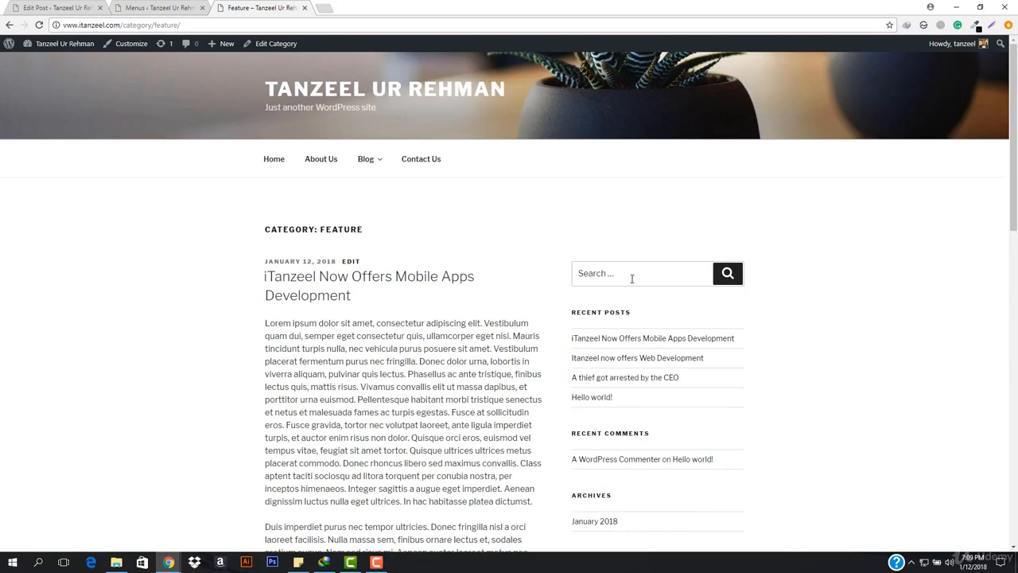
scroll(598, 334, "down", 5)
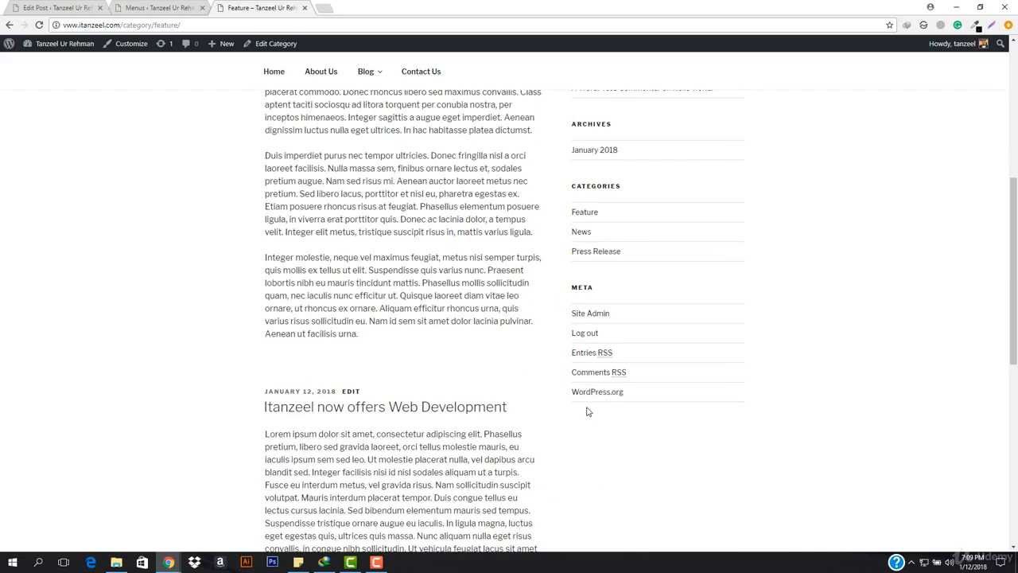
scroll(652, 289, "up", 5)
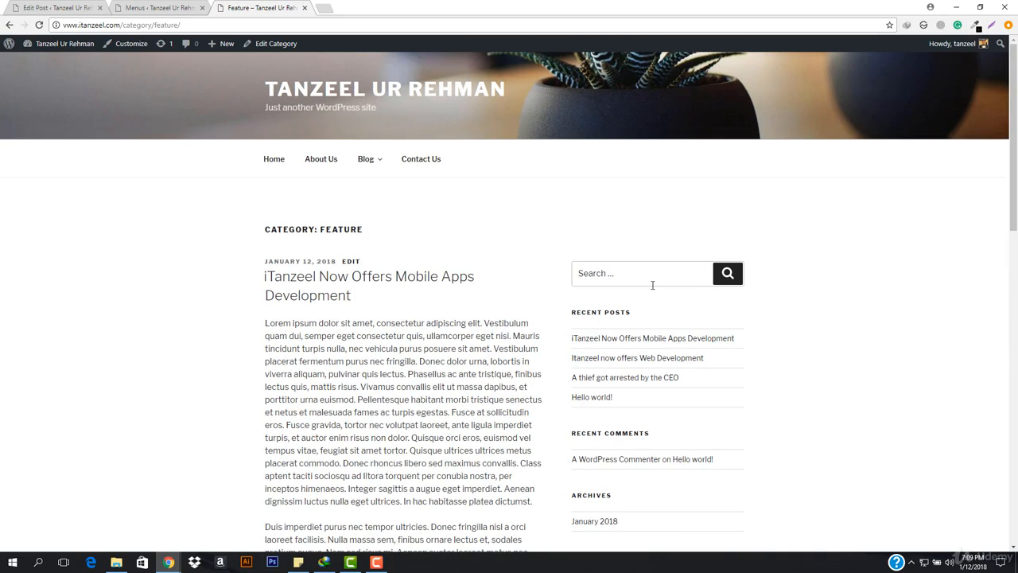
- Close the two older browser tabs and open the Widgets screen in the site's admin dashboard
mouse_move(43, 46)
left_click(53, 65)
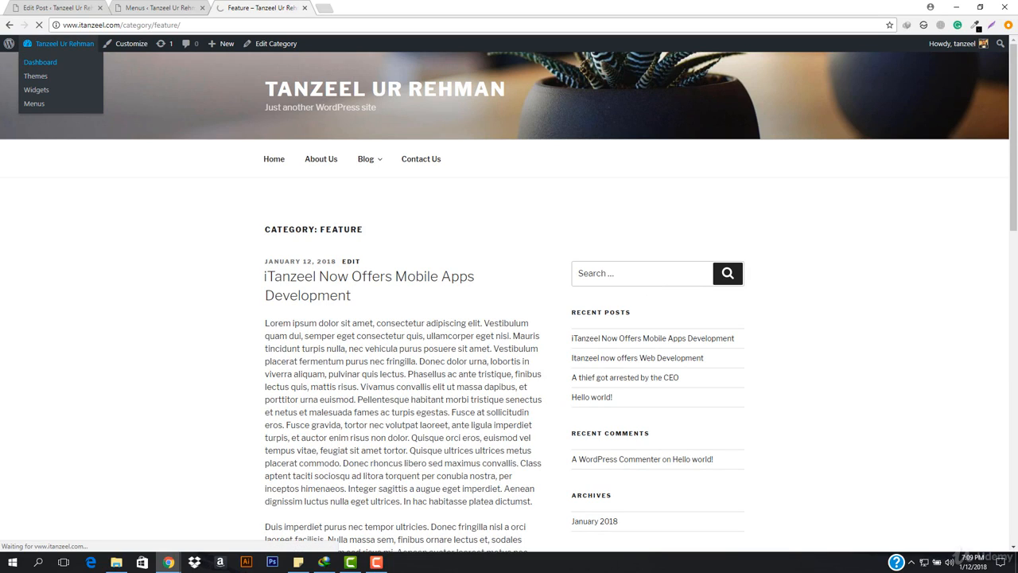
left_click(99, 7)
left_click(100, 7)
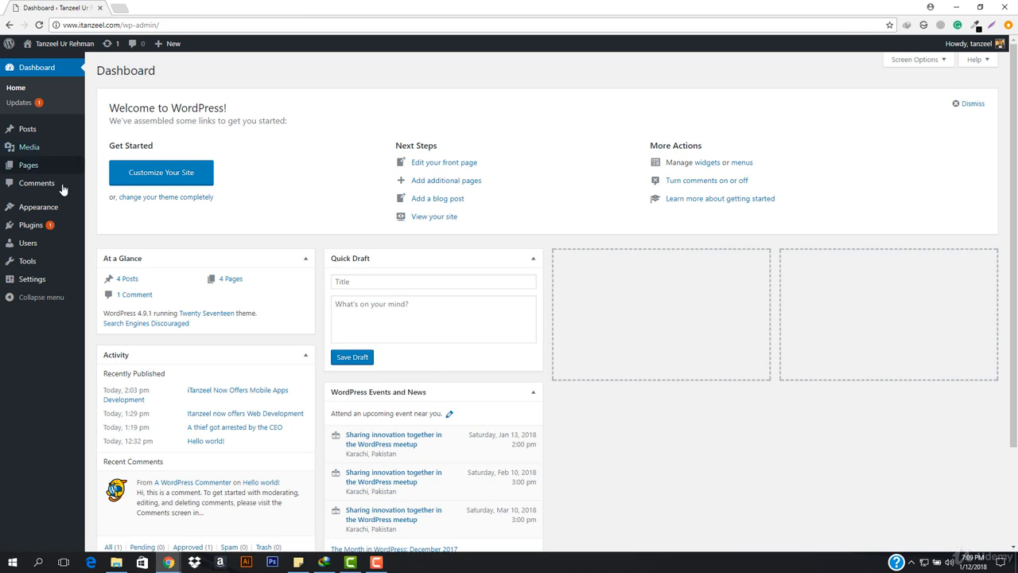
mouse_move(36, 209)
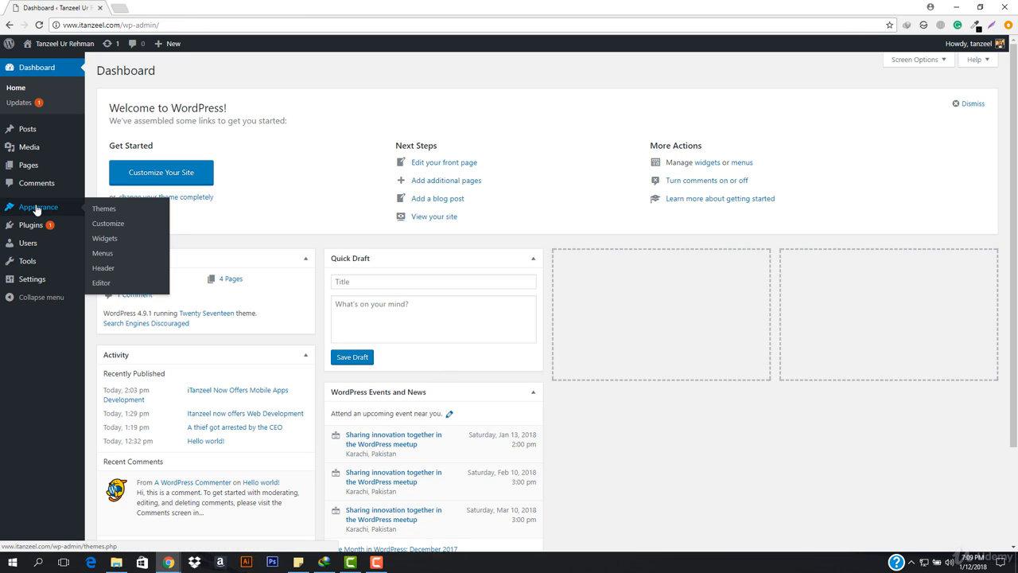
left_click(118, 236)
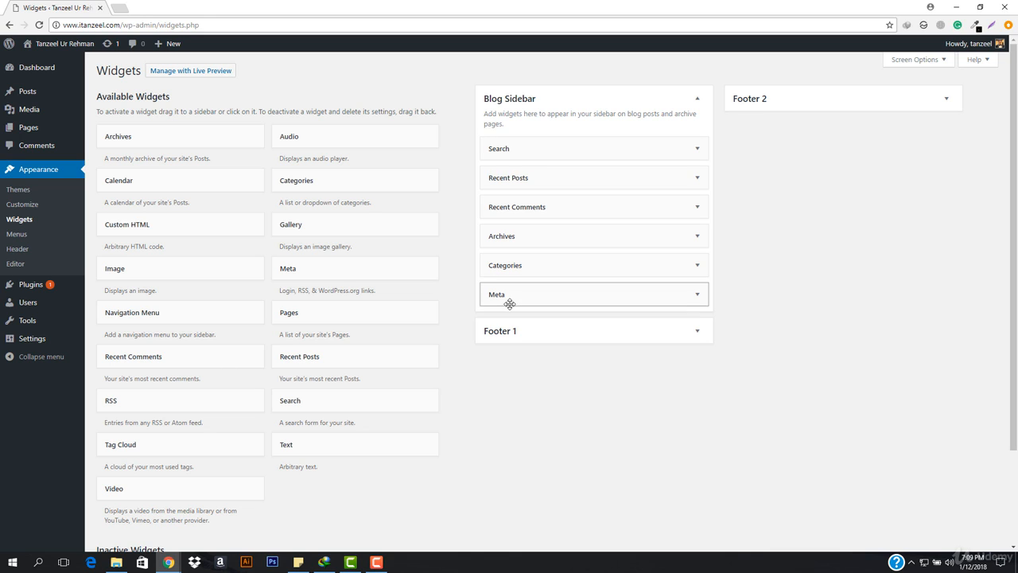
- Open the live site in a new browser tab and view the sidebar on its Blog page
right_click(45, 61)
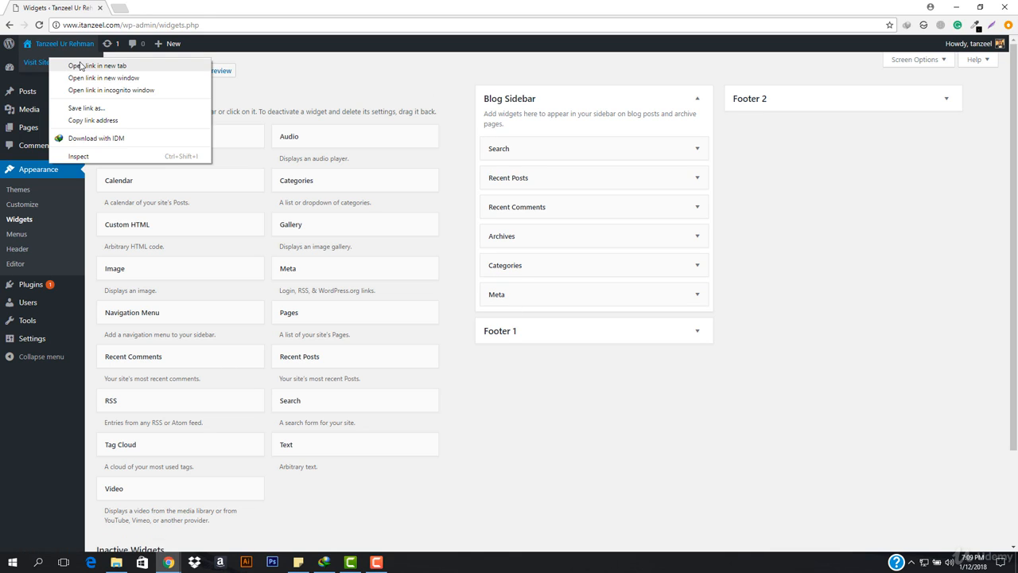
left_click(72, 66)
left_click(158, 4)
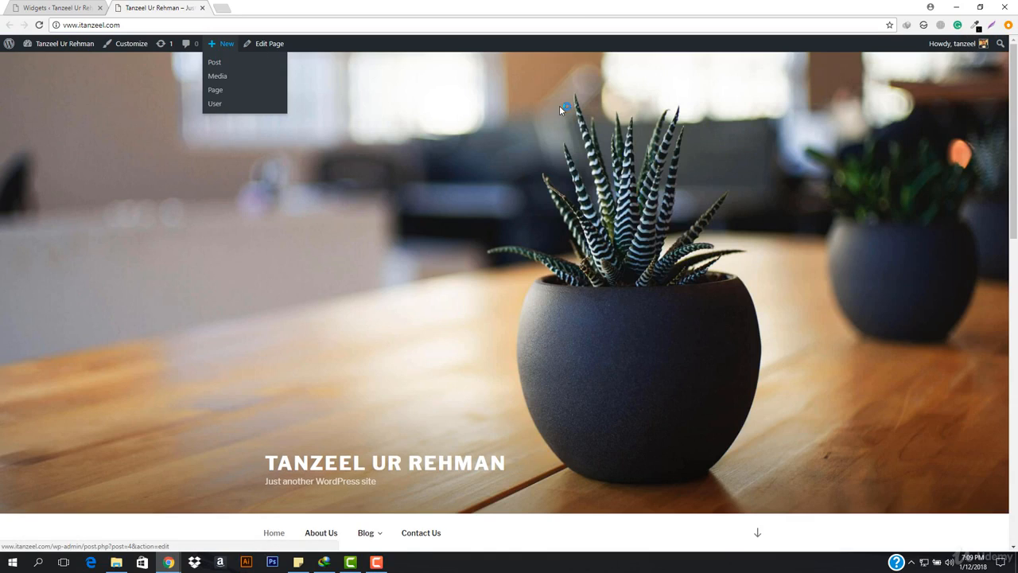
scroll(644, 266, "down", 3)
scroll(644, 267, "down", 4)
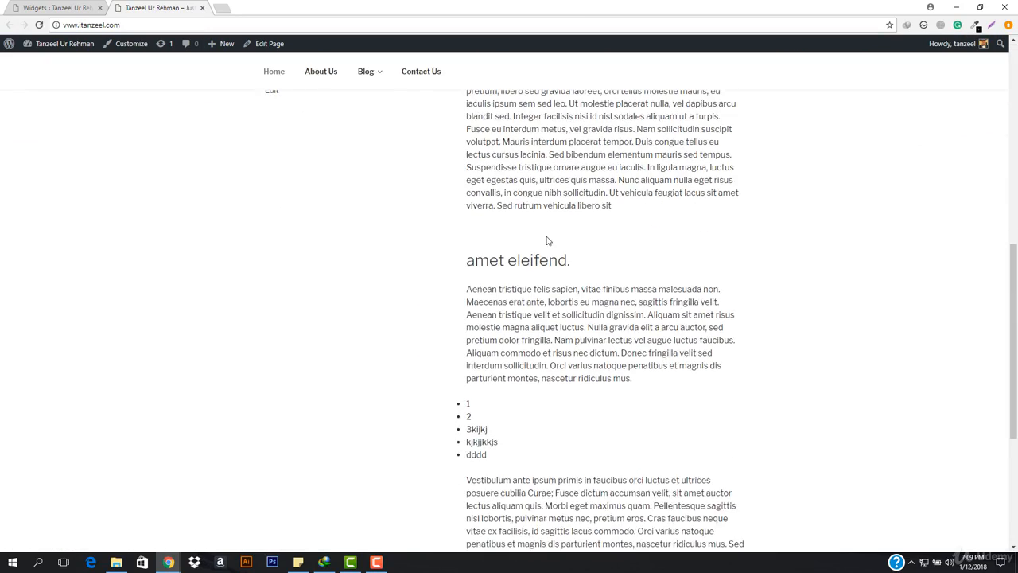
scroll(546, 239, "up", 3)
left_click(372, 214)
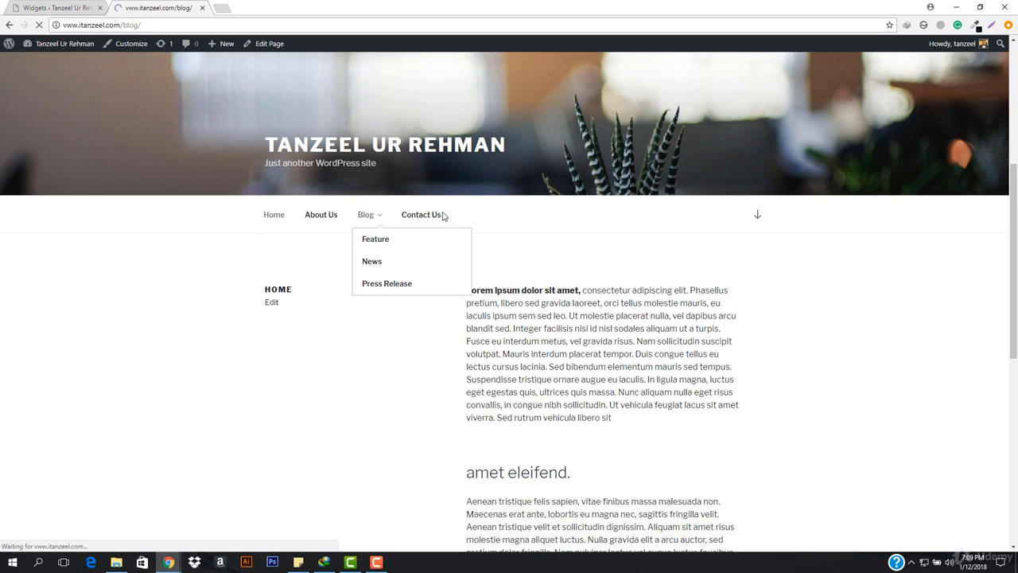
scroll(713, 140, "down", 2)
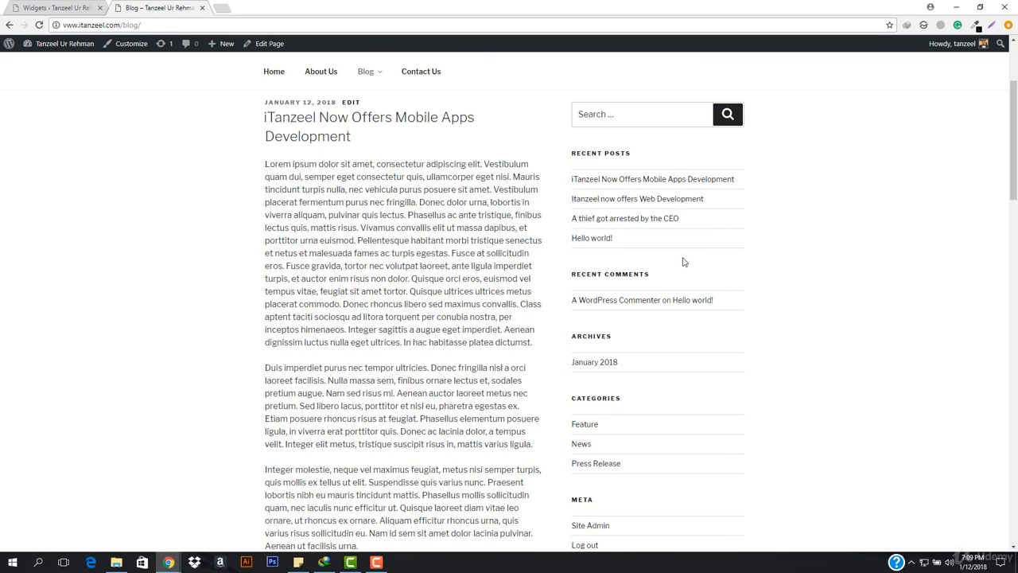
- Open the post "iTanzeel Now Offers Mobile Apps Development" and compare its sidebar with the Blog Sidebar widget list
left_click(334, 122)
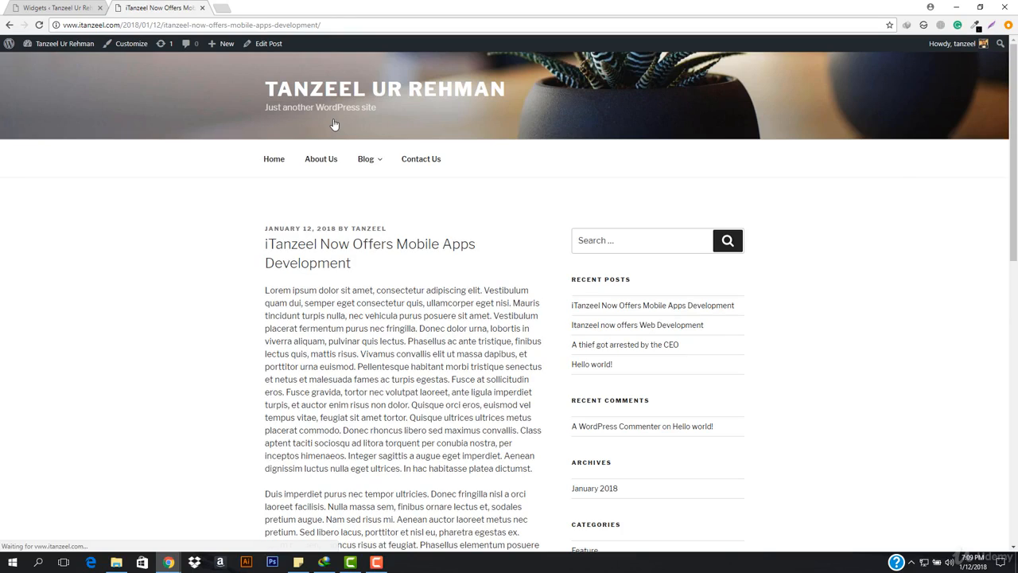
scroll(682, 265, "down", 3)
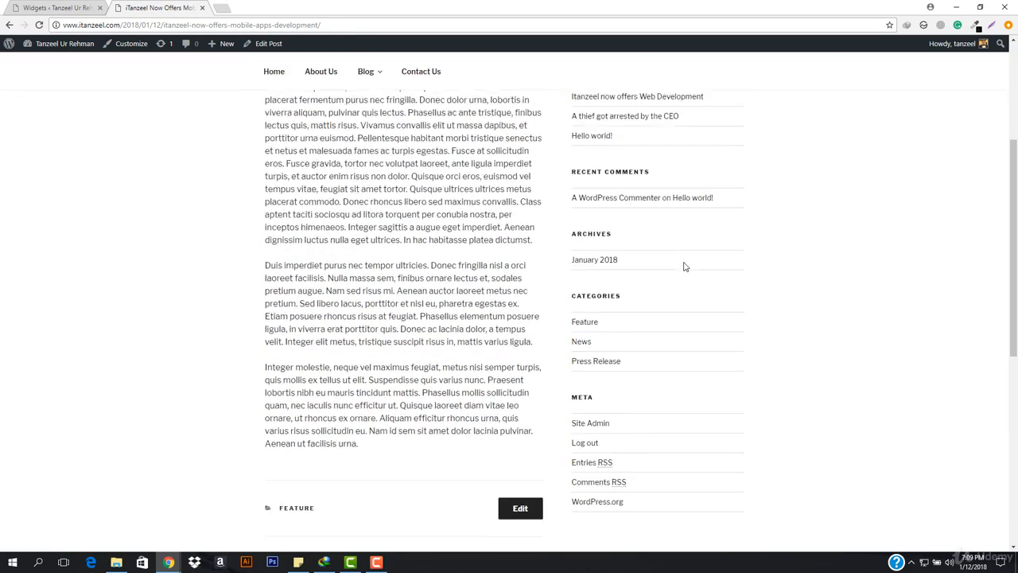
scroll(684, 268, "up", 2)
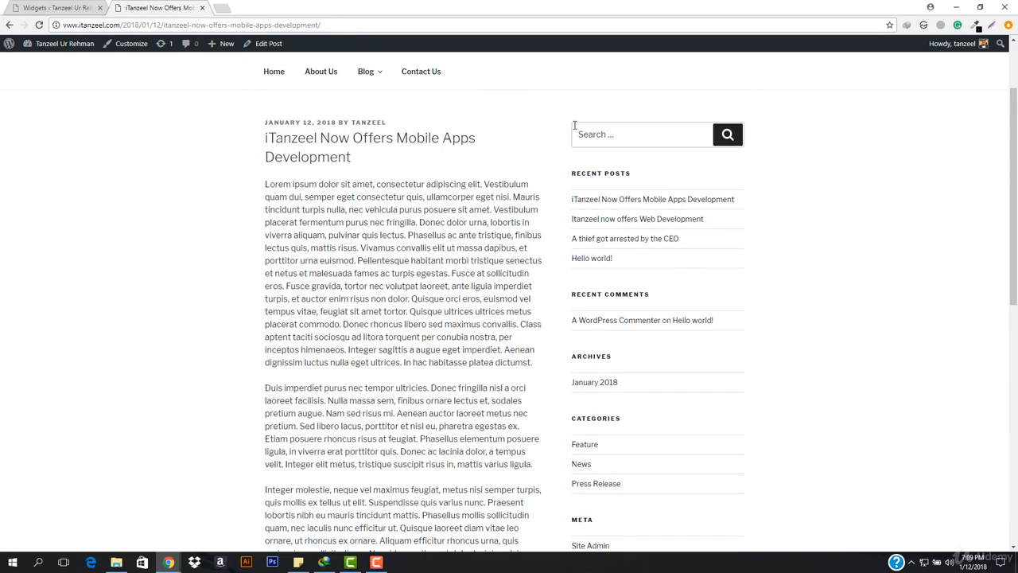
left_click(24, 7)
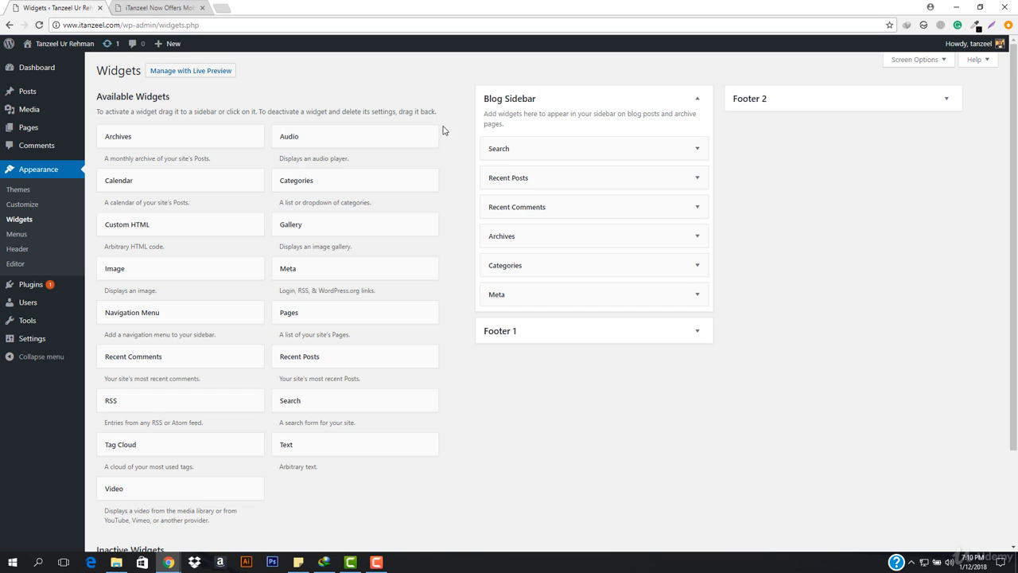
left_click(158, 7)
scroll(350, 213, "down", 3)
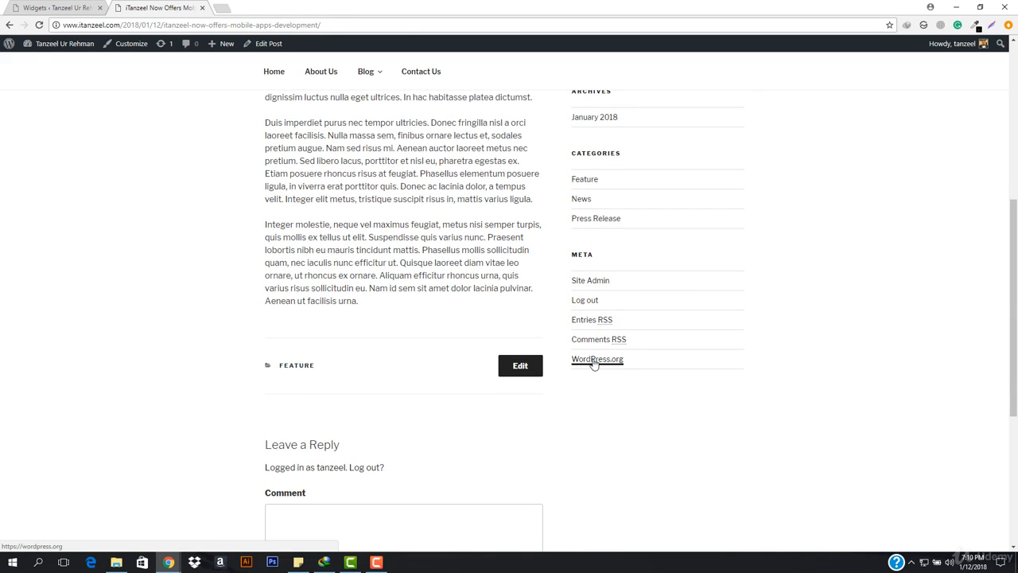
- Delete the Meta widget from the Blog Sidebar on the Widgets screen
key("ctrl+shift+Tab")
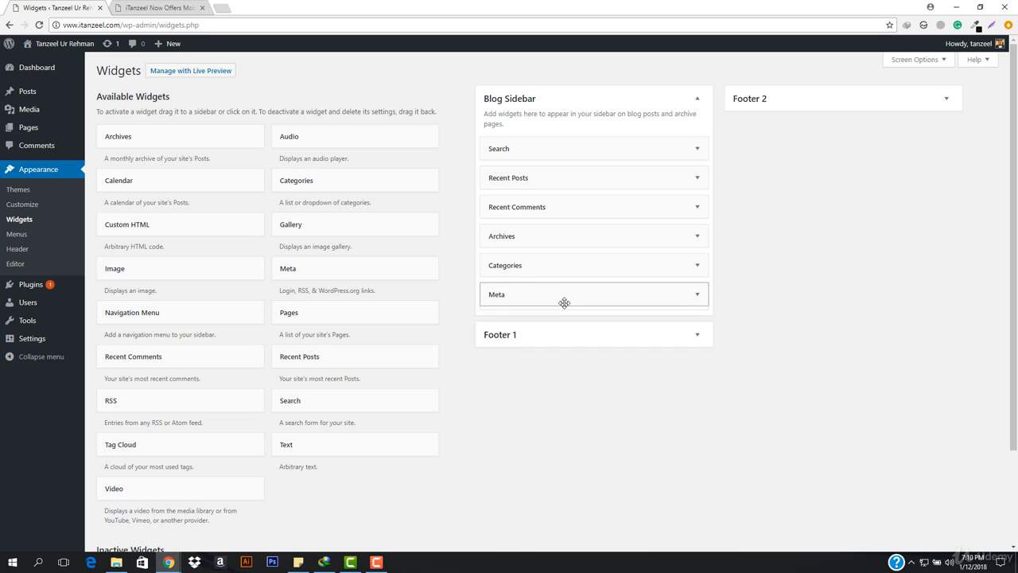
left_click(564, 303)
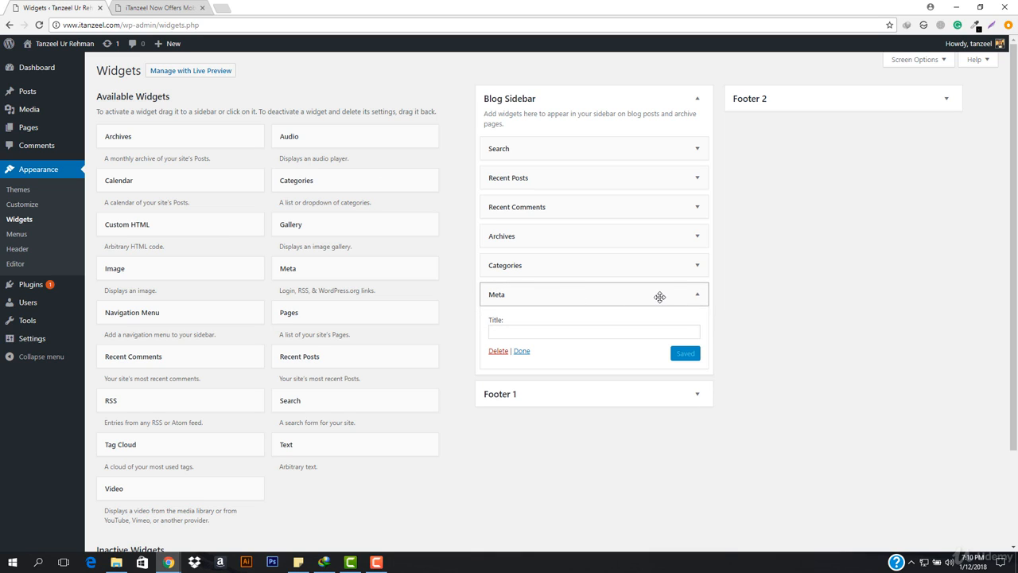
left_click(496, 351)
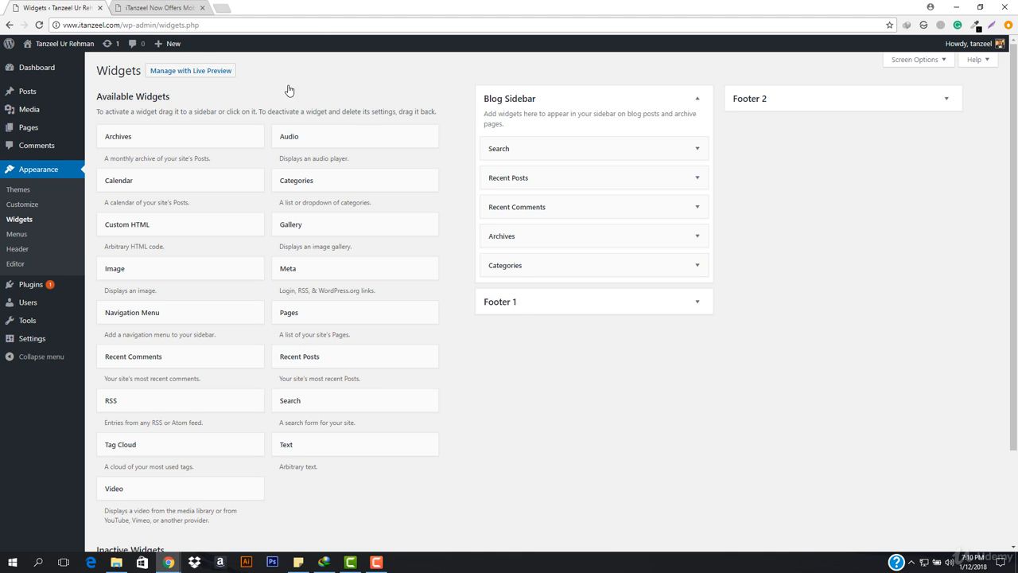
- Reload the mobile apps post to check its sidebar sections, and return to the Widgets screen
left_click(163, 7)
left_click(191, 26)
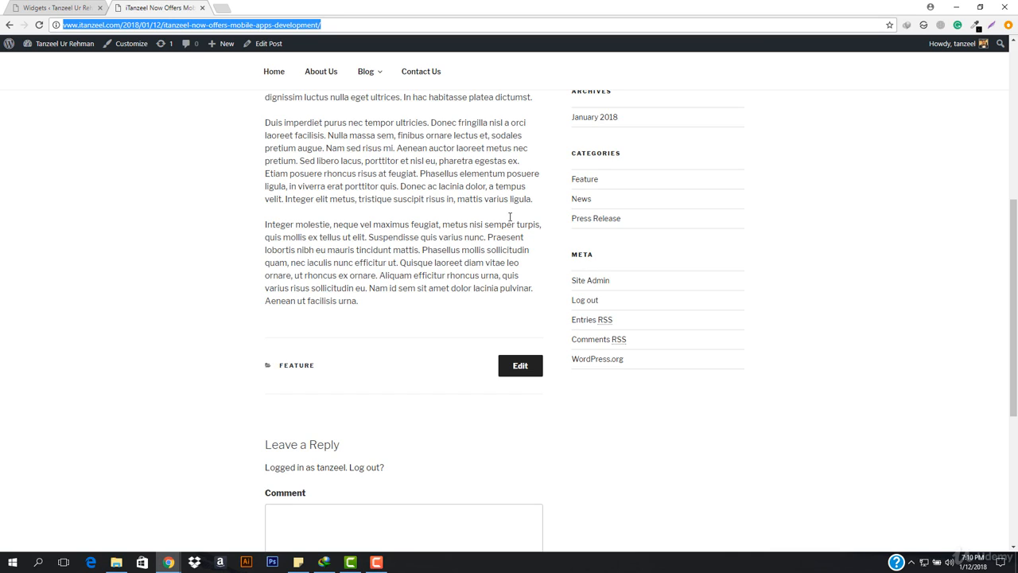
key("Return")
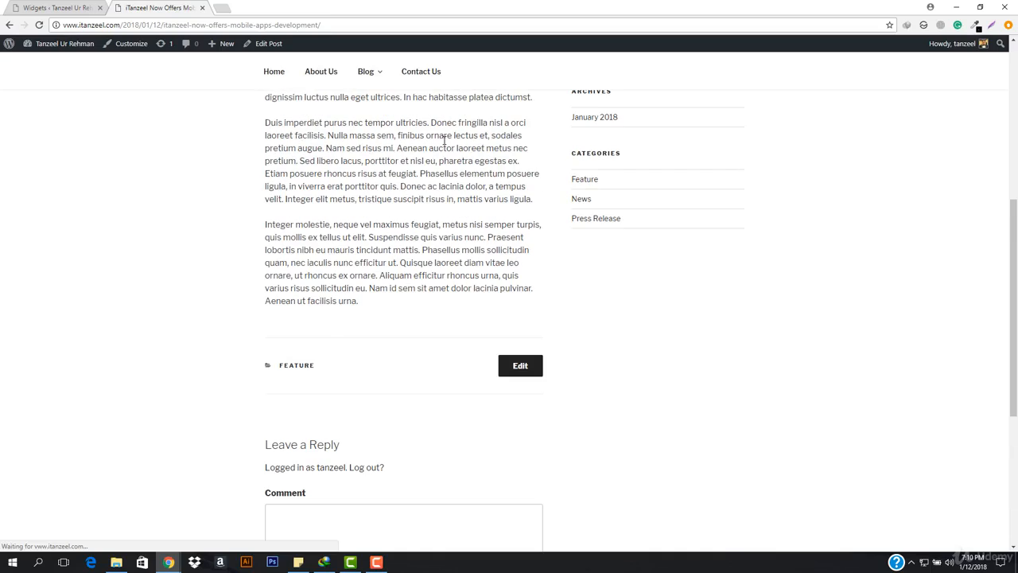
scroll(598, 242, "up", 5)
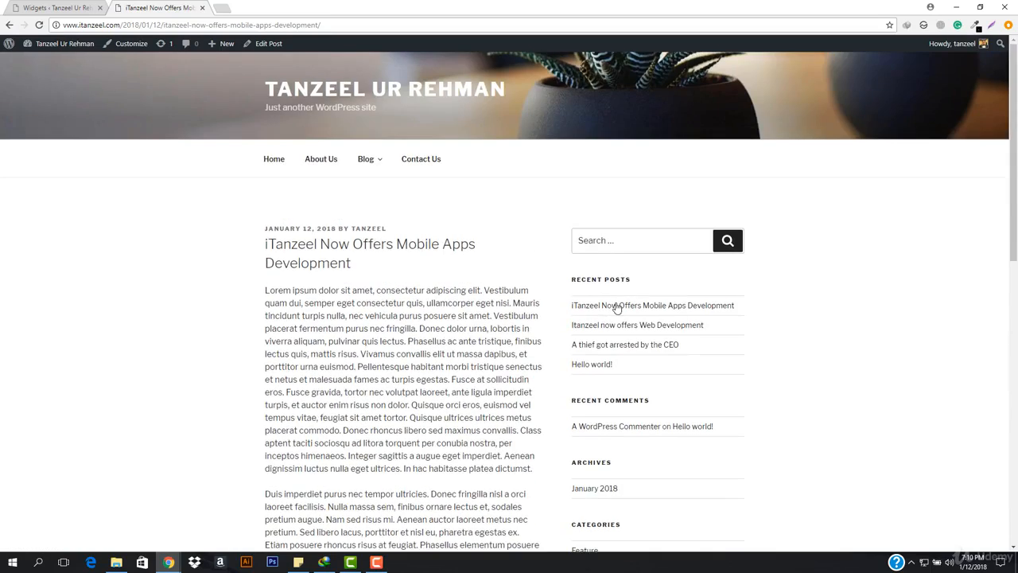
scroll(611, 342, "down", 2)
scroll(677, 318, "up", 2)
left_click(613, 241)
scroll(613, 247, "down", 1)
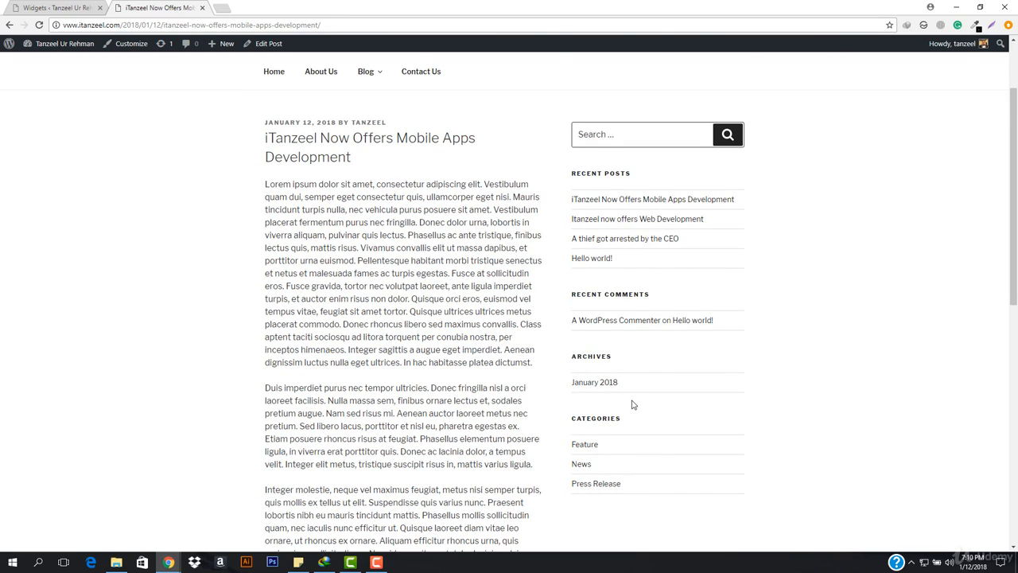
left_click(55, 7)
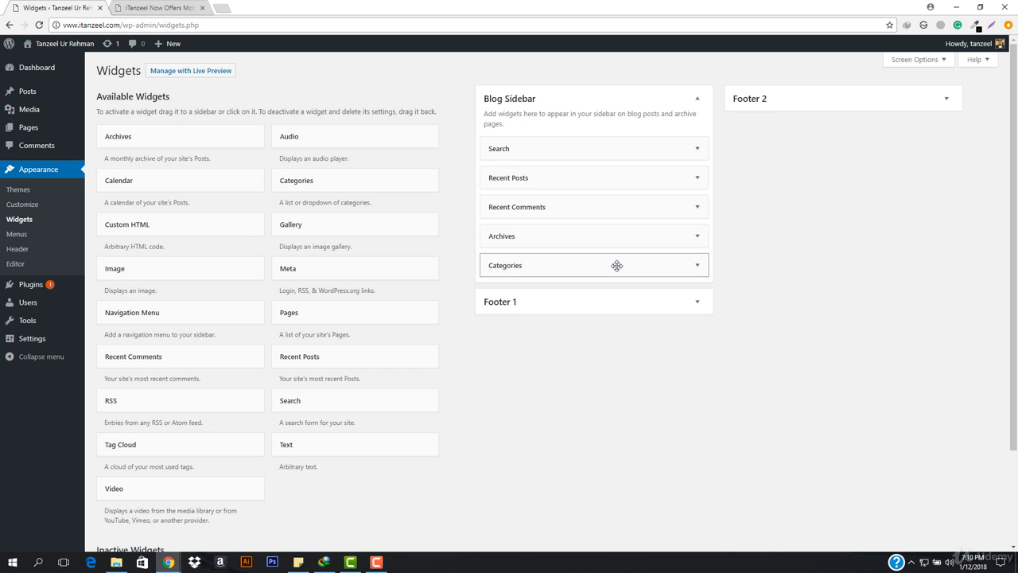
- Open the January 2018 archive from the live post's sidebar and look through the posts listed for that month
left_click(183, 7)
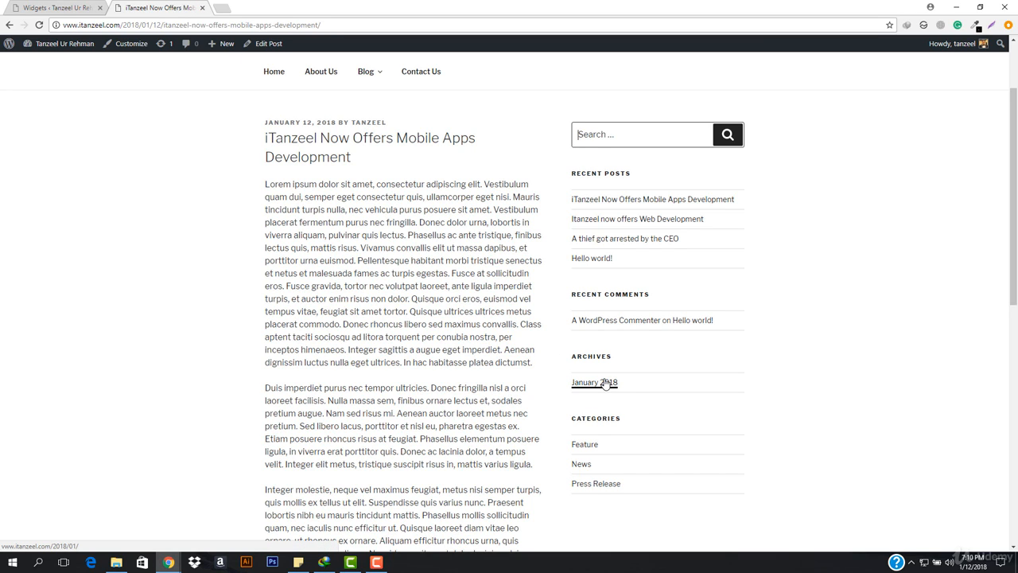
left_click(68, 6)
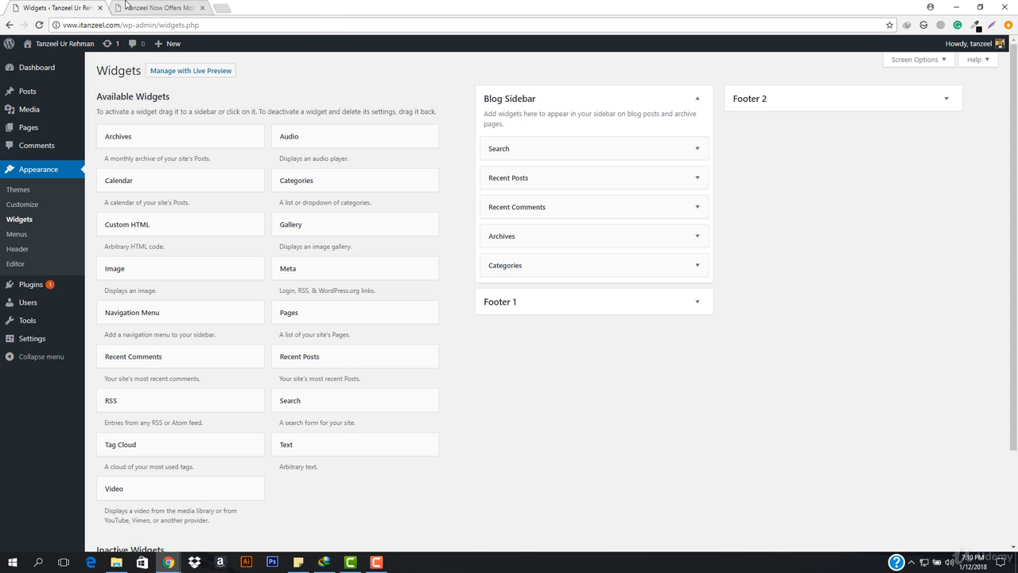
left_click(125, 7)
left_click(594, 383)
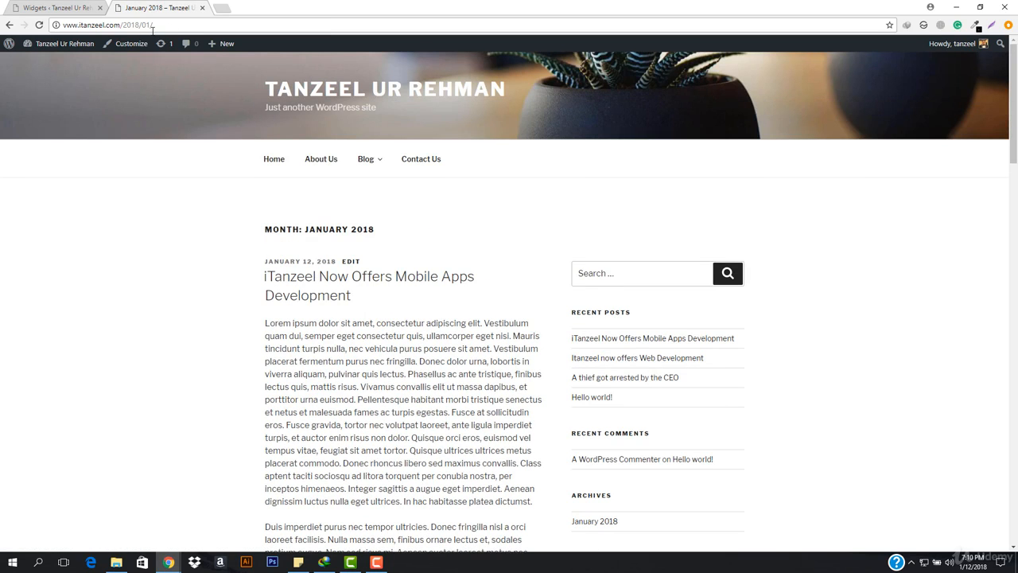
left_click_drag(307, 231, 447, 227)
left_click(448, 228)
scroll(369, 324, "down", 15)
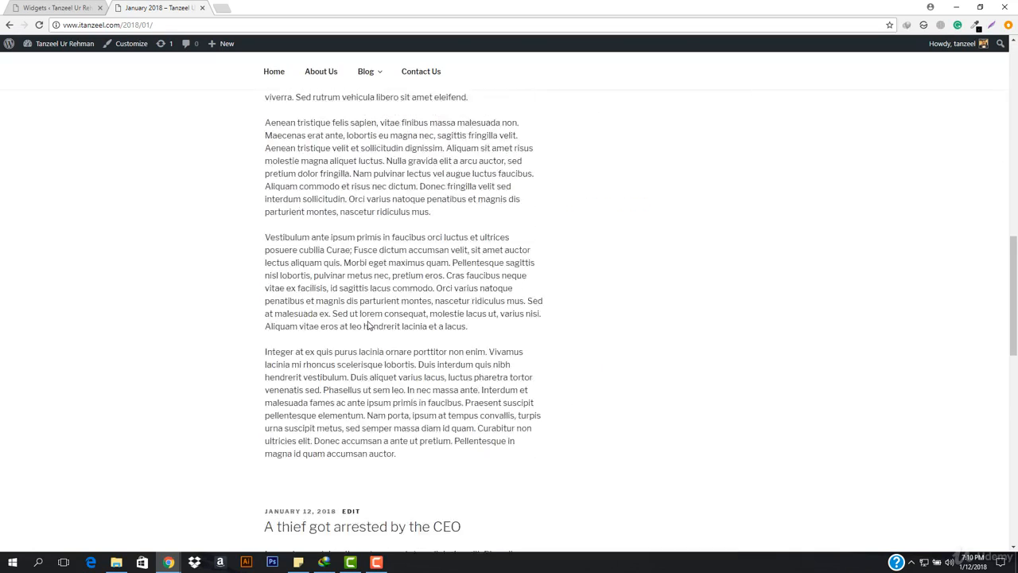
scroll(368, 324, "down", 8)
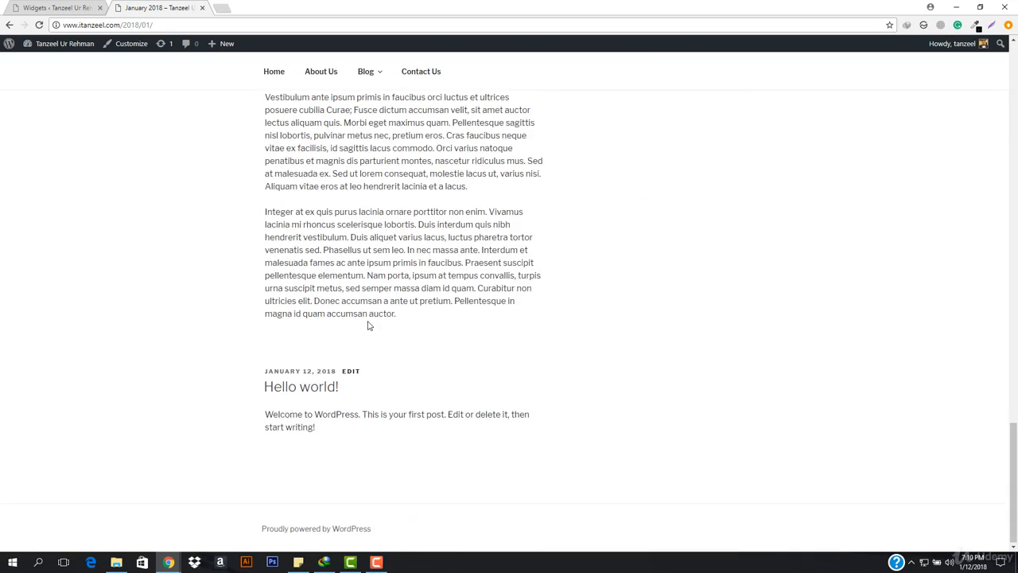
- Return to the Widgets screen and add a Text widget to the Blog Sidebar
left_click(36, 6)
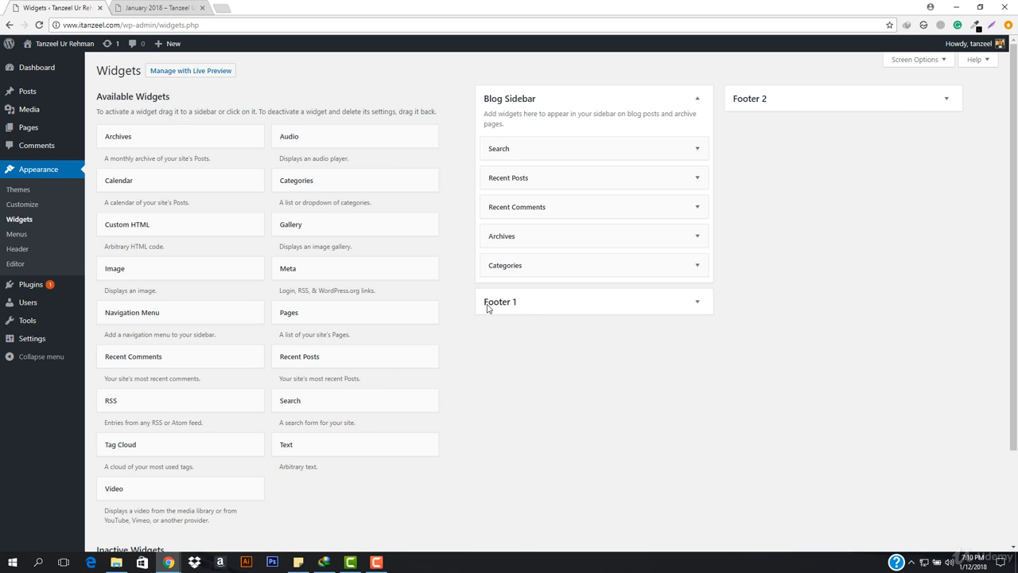
scroll(206, 416, "down", 1)
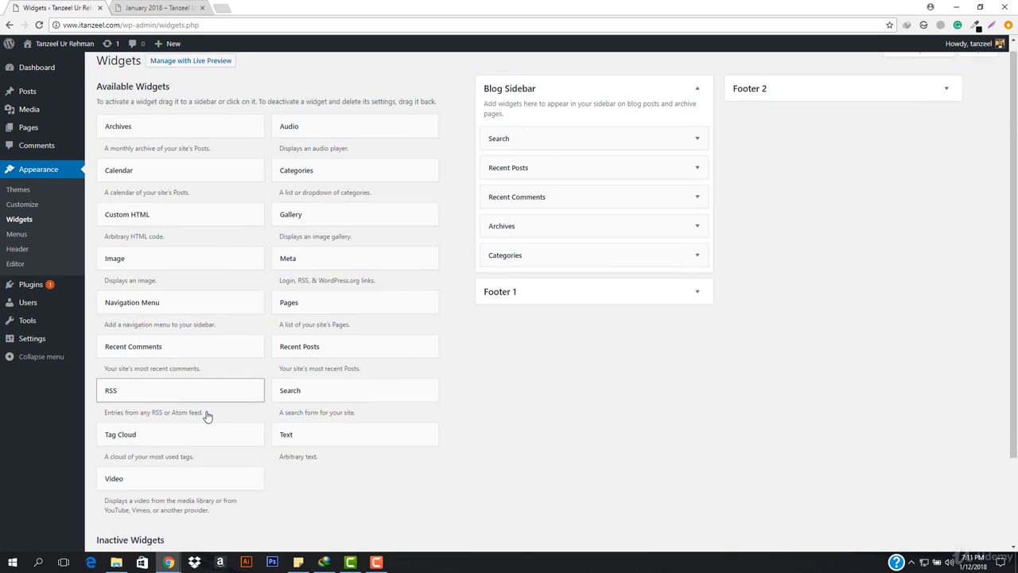
scroll(206, 416, "down", 2)
scroll(216, 369, "up", 2)
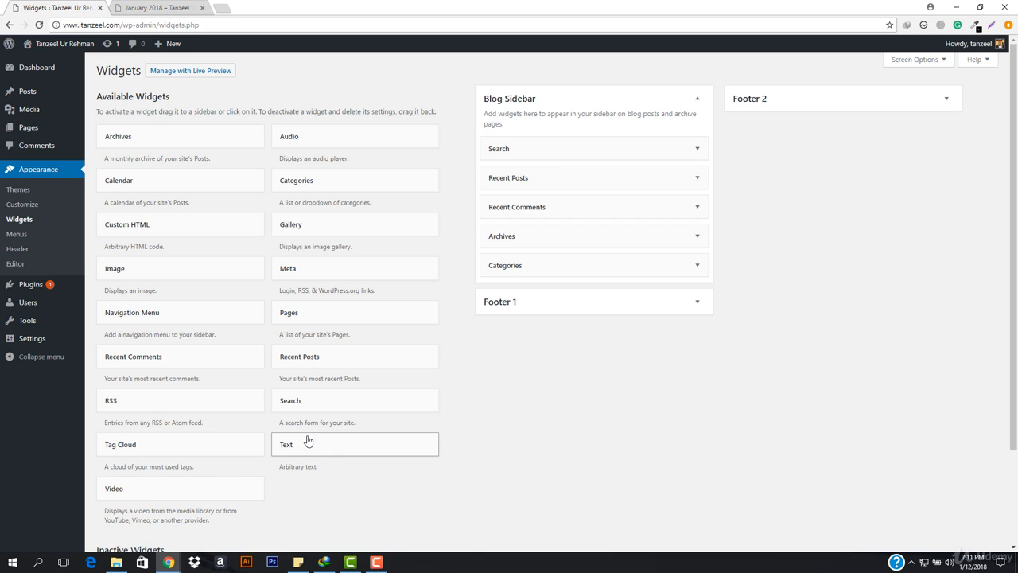
left_click(354, 444)
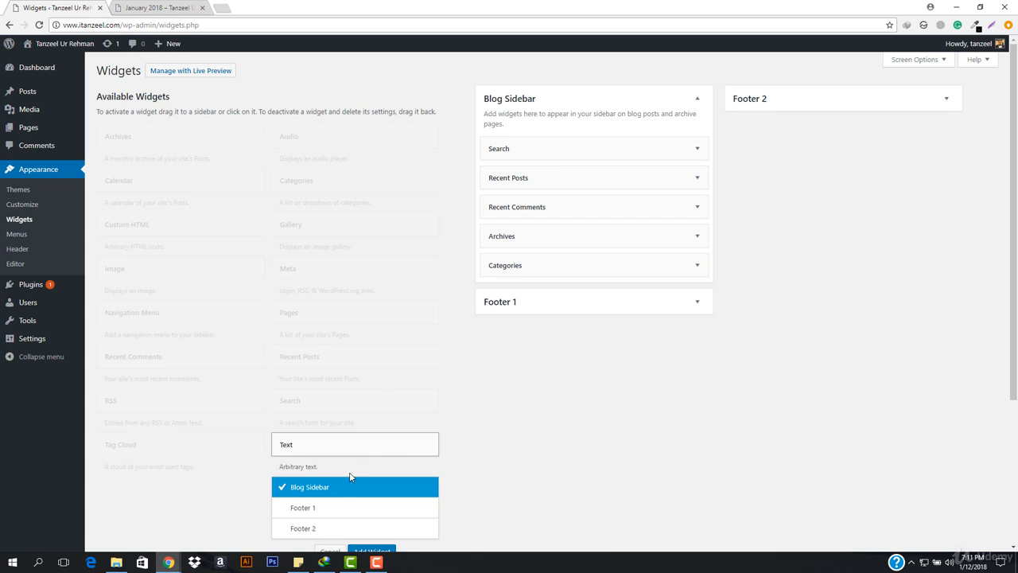
scroll(391, 515, "down", 1)
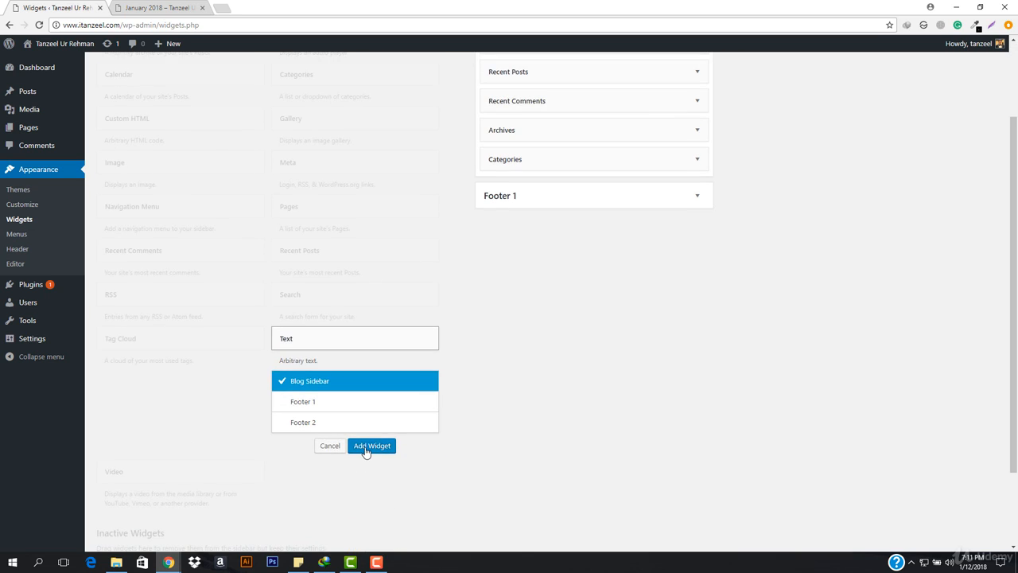
left_click(368, 451)
- Title the new Text widget "Welcome To Our Blog", enter "We Welcome you!" in bold as its content, and save it
left_click(551, 224)
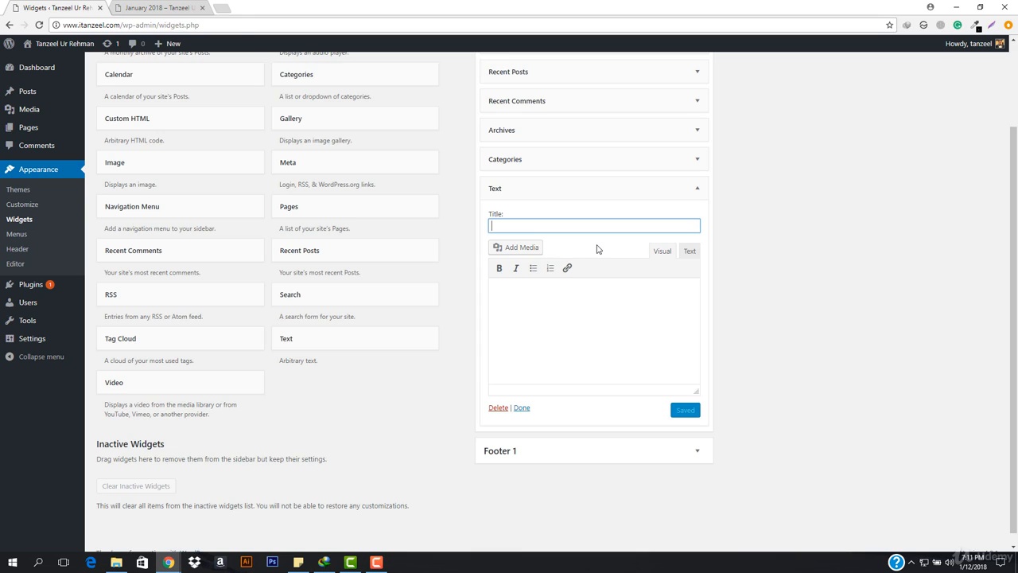
type("Welcome To Our Blog")
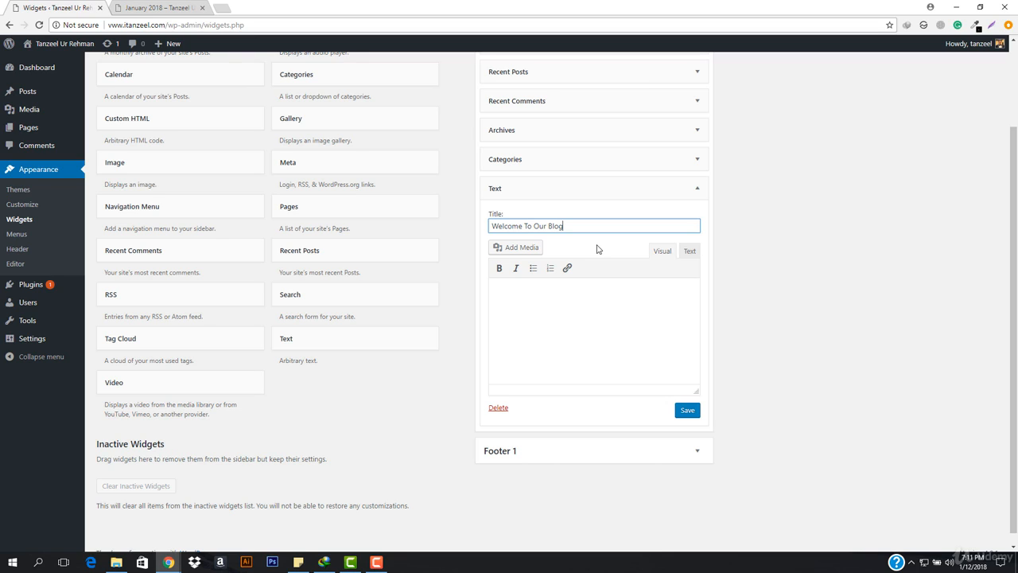
left_click(600, 321)
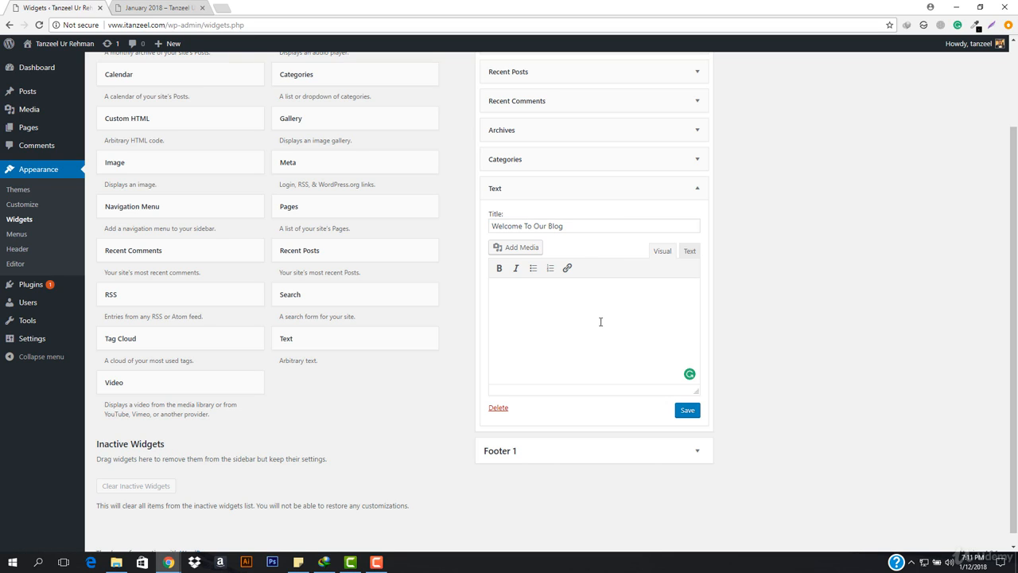
left_click(499, 267)
left_click(519, 292)
key("ctrl+b")
type("G")
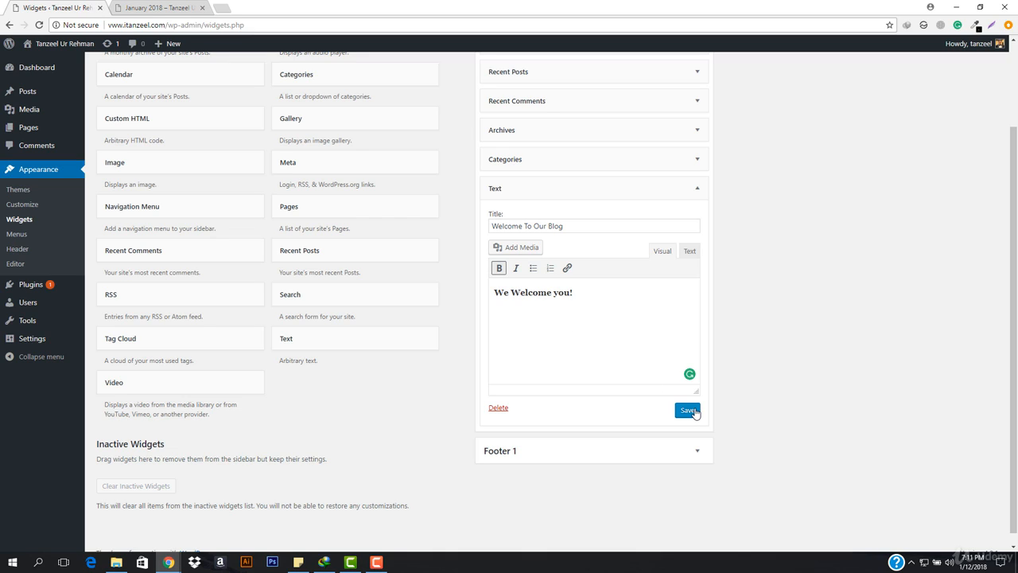
left_click(694, 412)
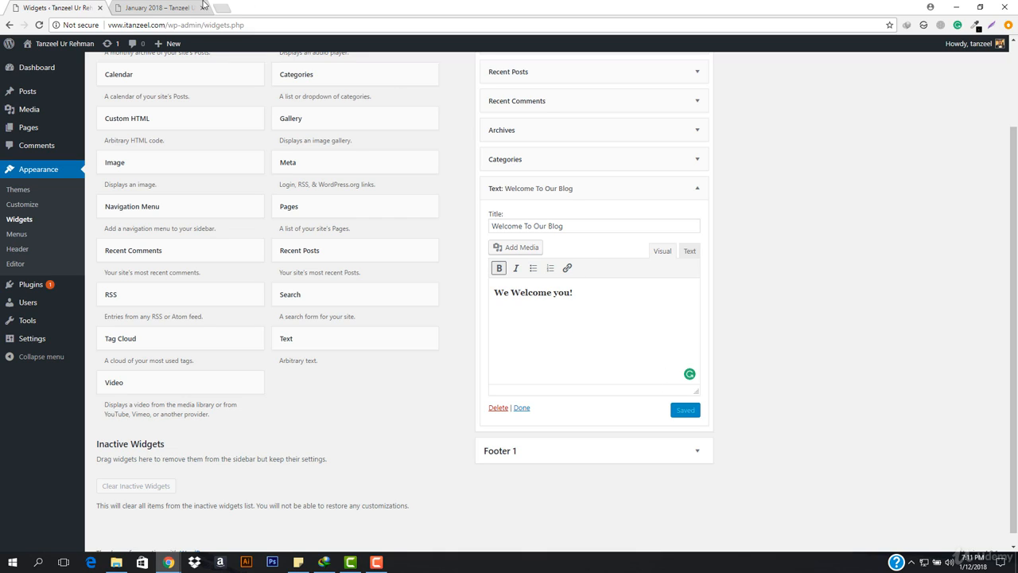
- Reload the January 2018 archive on the live site and check the new text widget in its sidebar
left_click(203, 7)
left_click(201, 24)
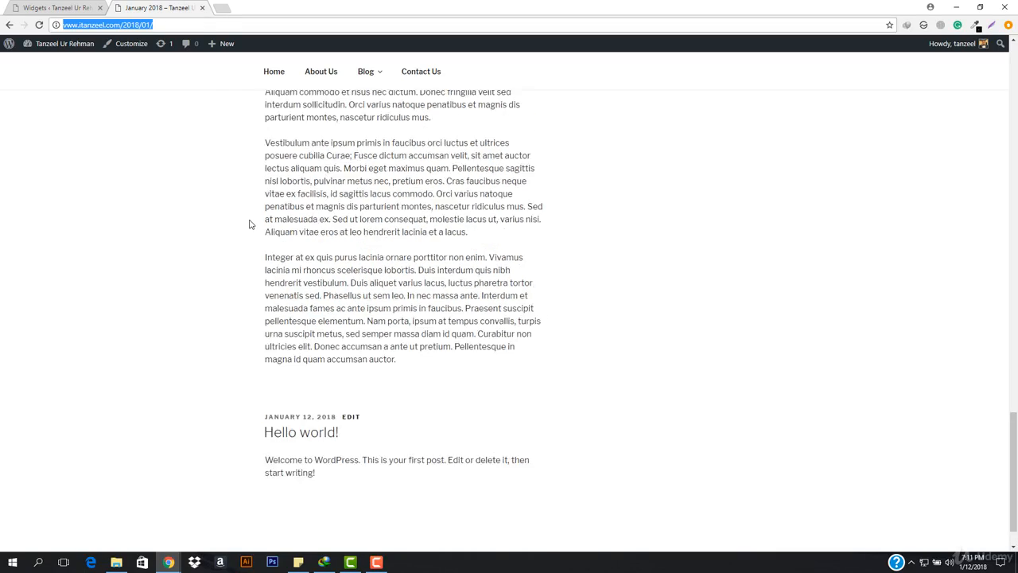
scroll(255, 226, "up", 20)
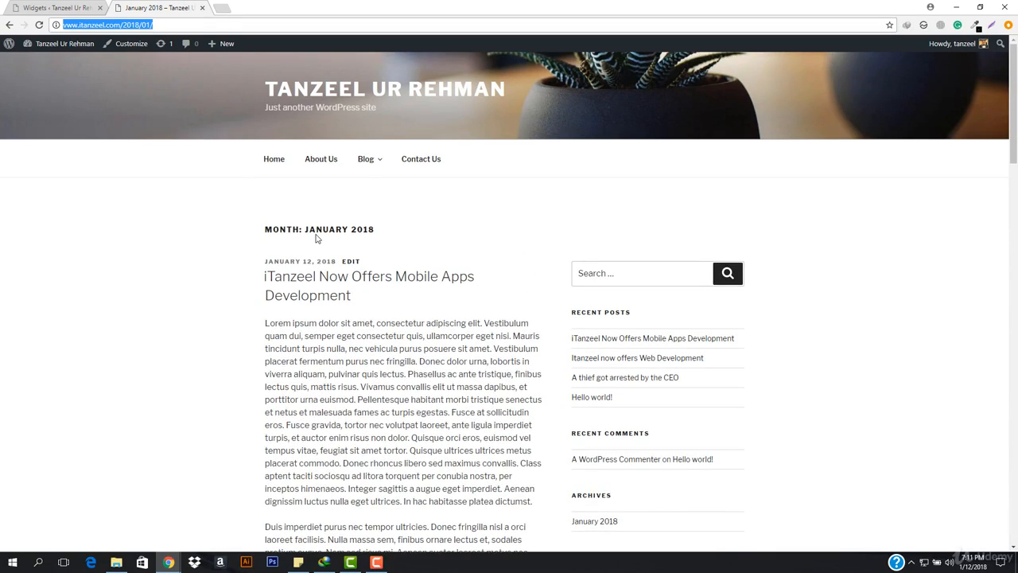
key("Return")
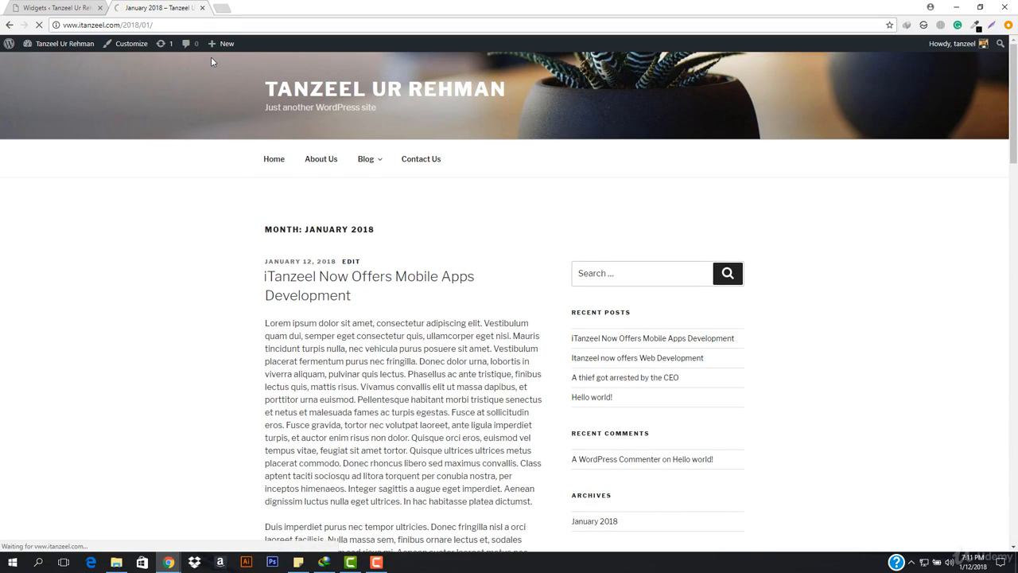
scroll(599, 267, "down", 3)
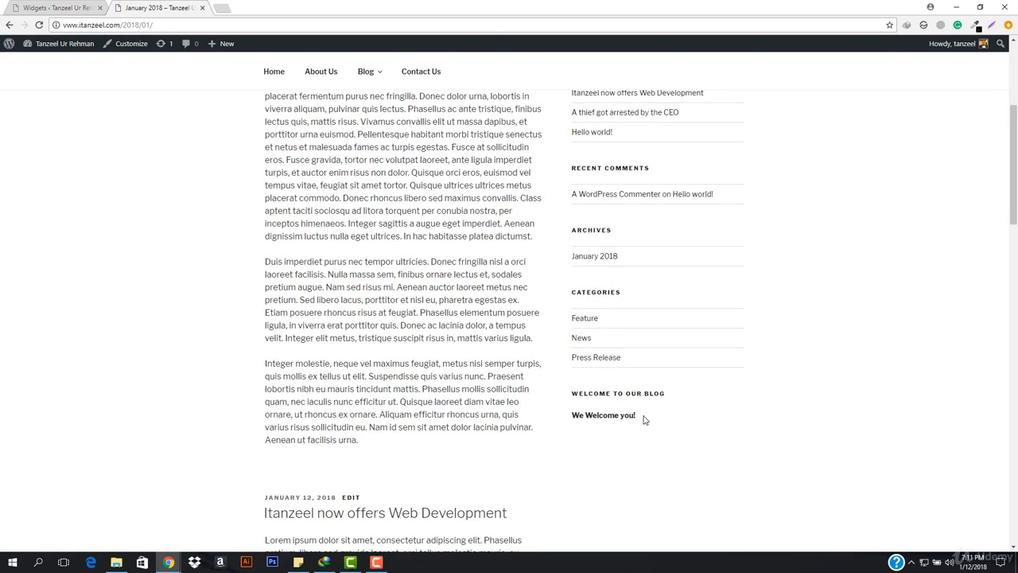
left_click_drag(567, 402, 703, 404)
left_click(612, 415)
- Clear the title of the Text widget on the Widgets screen and save the change
left_click(2, 6)
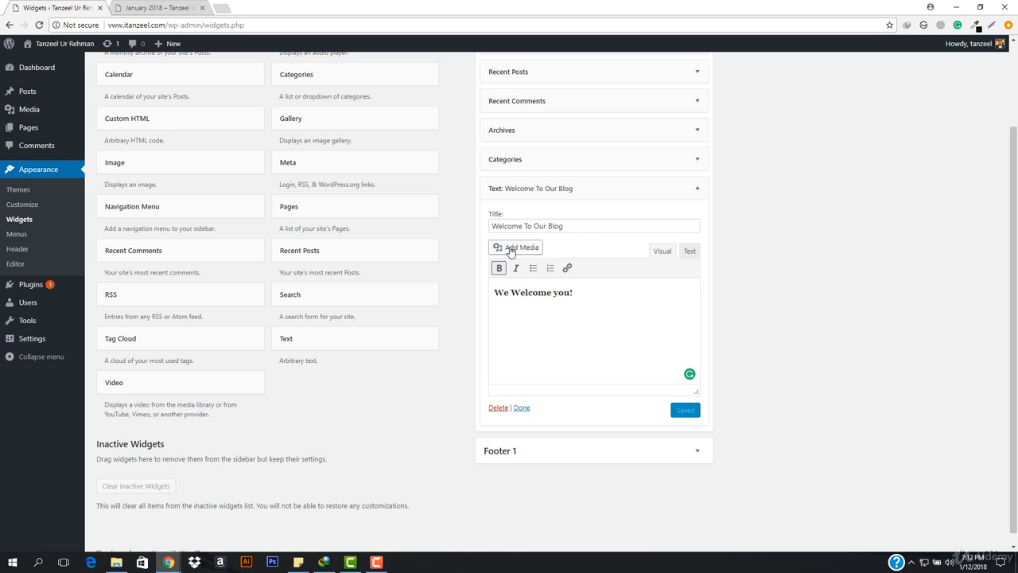
triple_click(581, 226)
key("BackSpace")
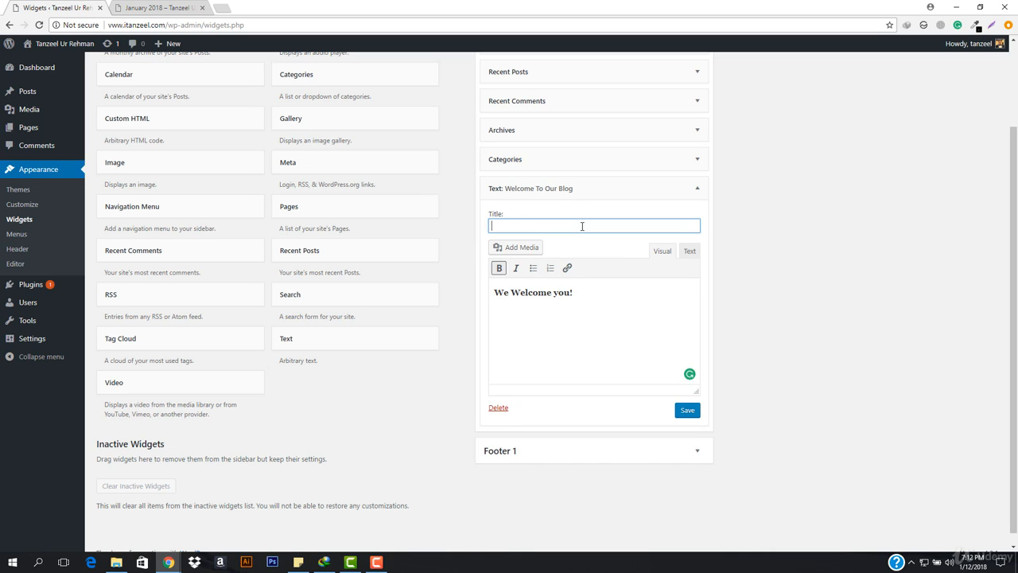
left_click(678, 411)
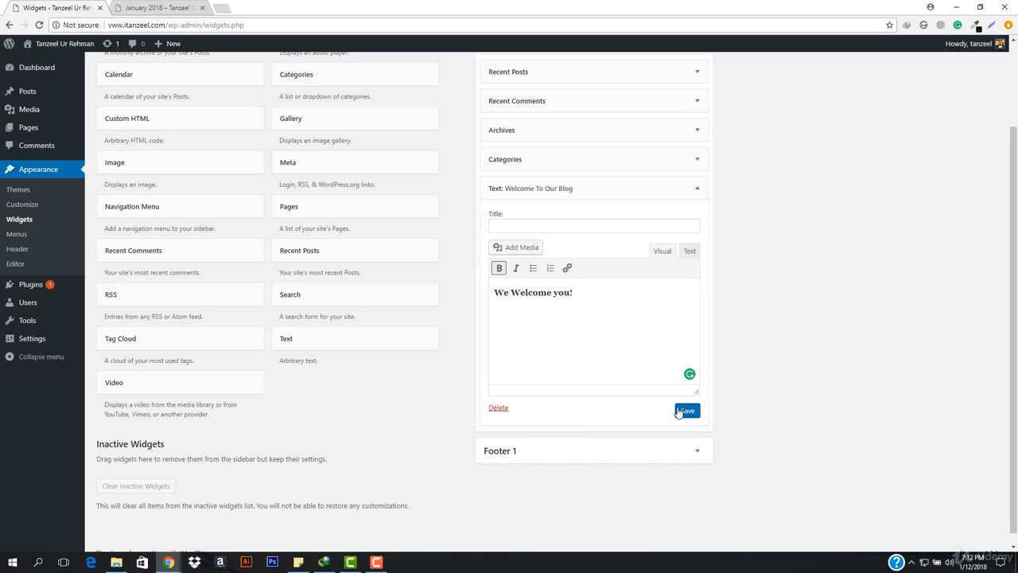
- Reload the January 2018 archive to check how the text widget looks without its title
left_click(119, 6)
left_click(175, 24)
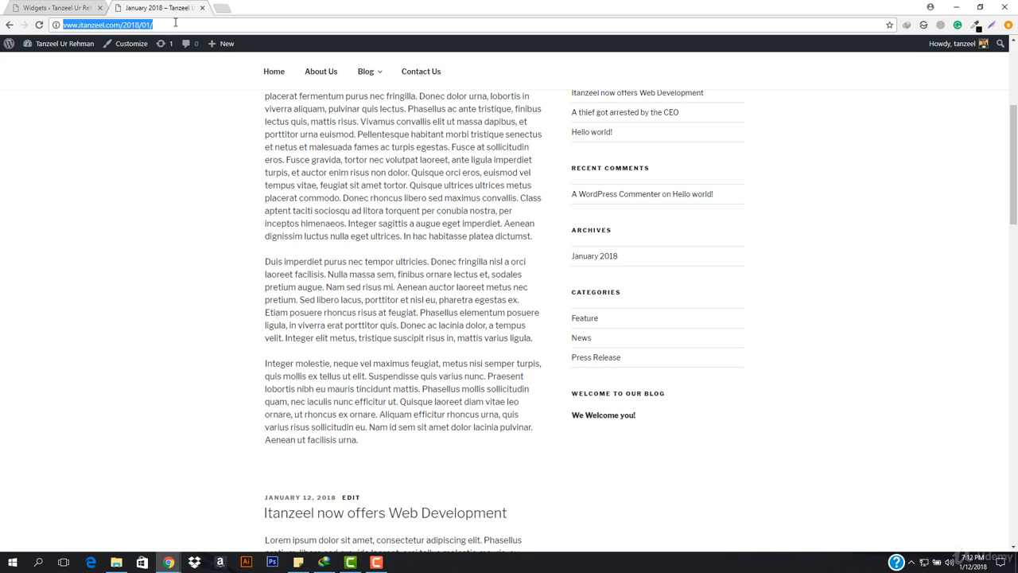
key("Return")
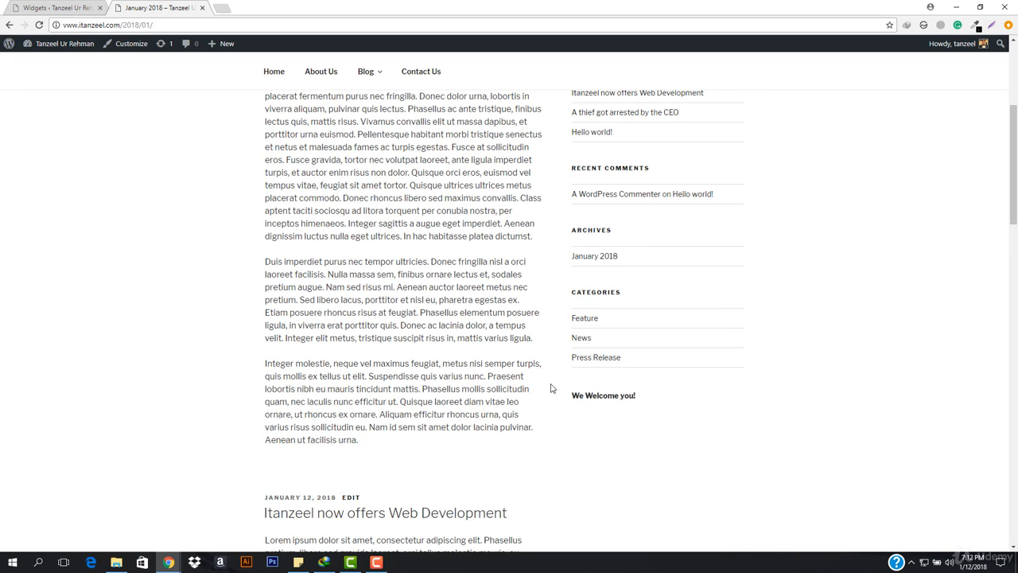
- Collapse the Text widget on the Widgets screen and move it above Search in the Blog Sidebar
left_click(81, 8)
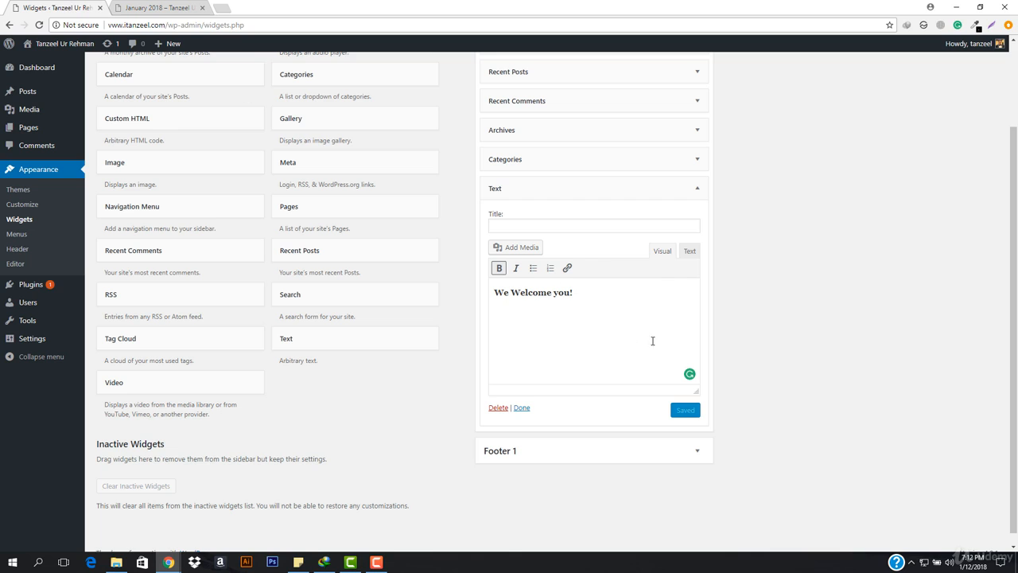
left_click(697, 189)
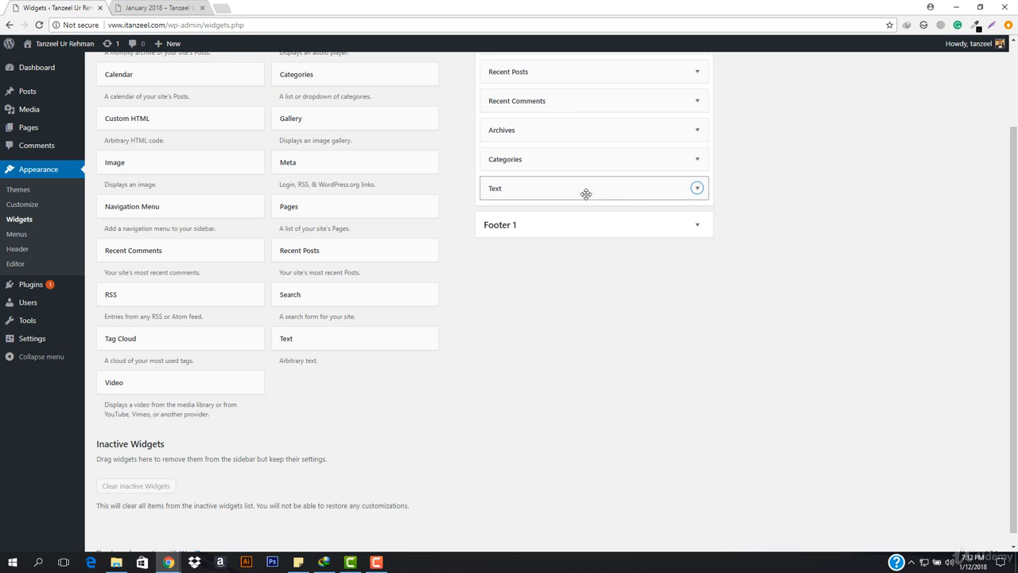
left_click_drag(585, 194, 586, 150)
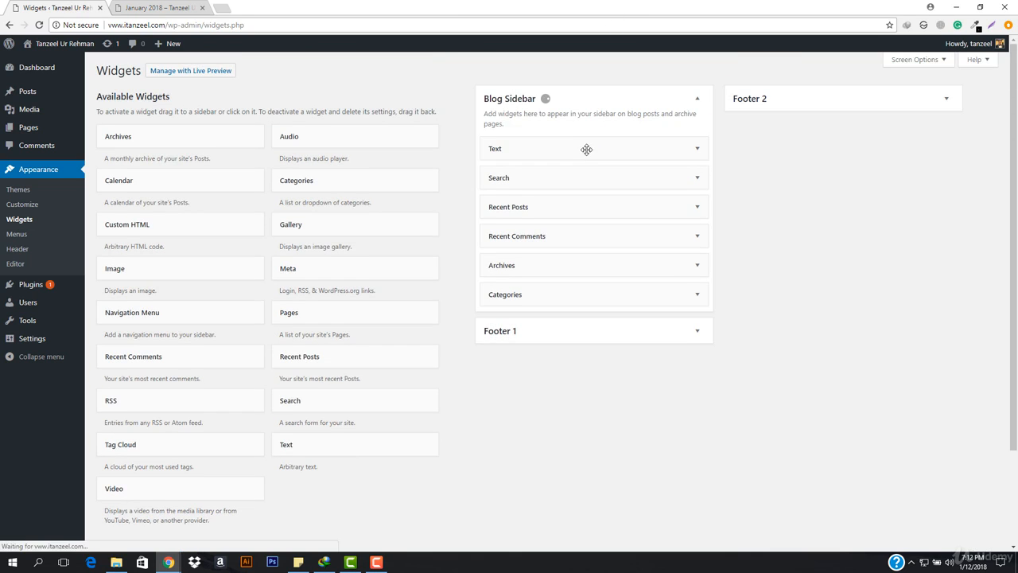
- Change the Text widget's content to "We Welcome you to our BLOG!" and save it
left_click(576, 150)
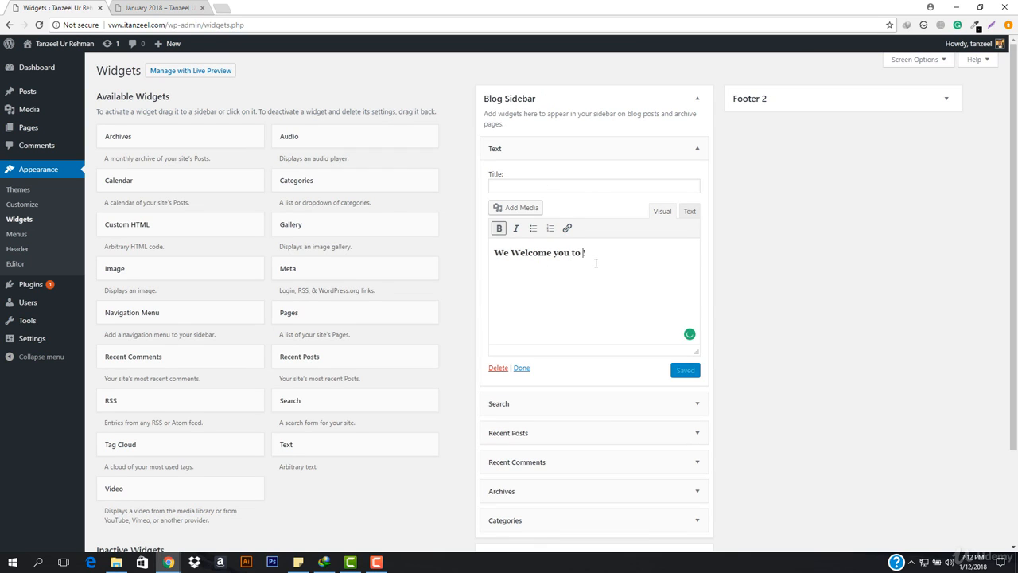
type("to our BLOG!")
left_click(682, 370)
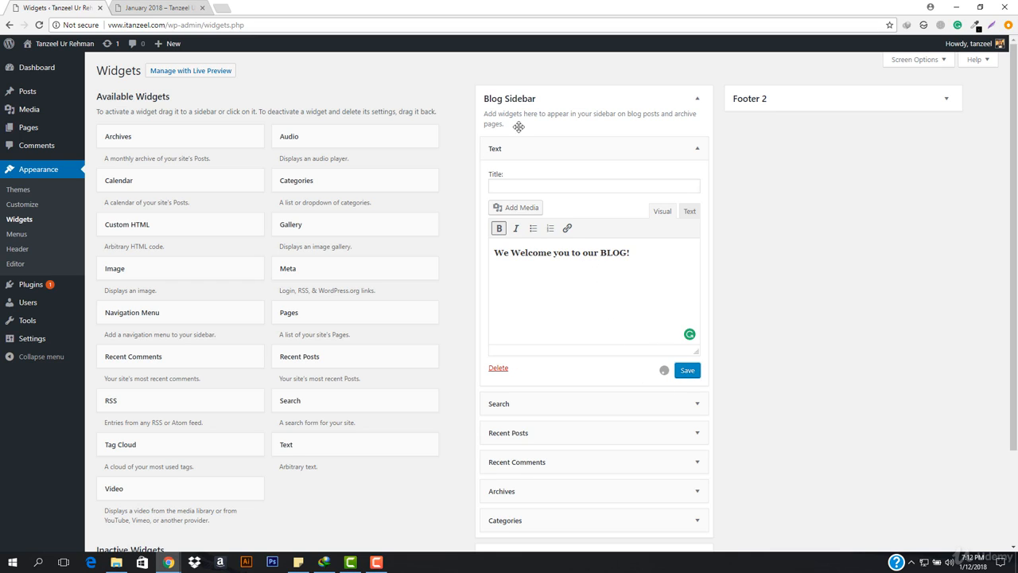
- Reload the January 2018 archive and check the welcome text and the order of the sidebar sections
left_click(188, 7)
left_click(216, 24)
key("Return")
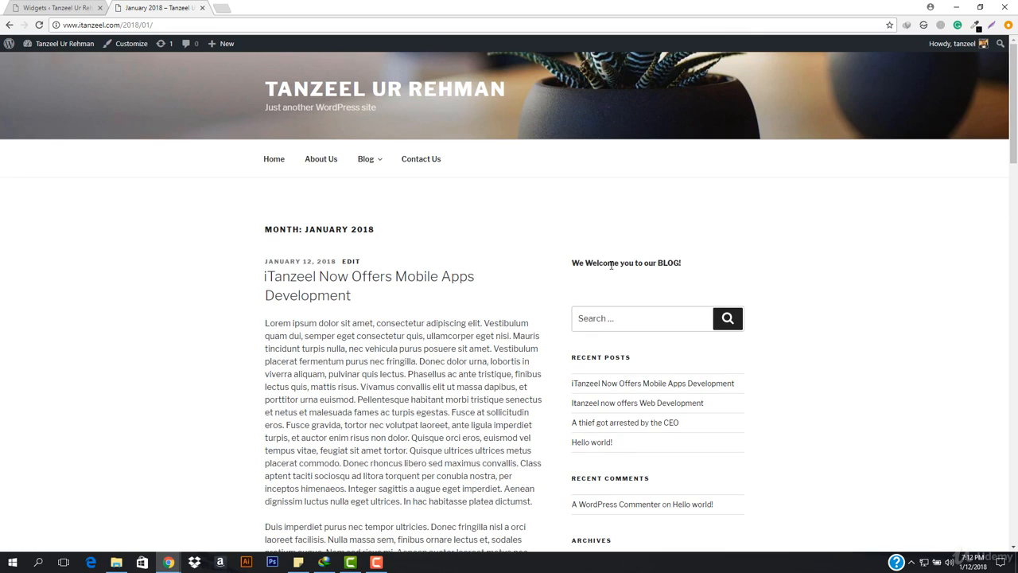
triple_click(610, 265)
left_click(593, 257)
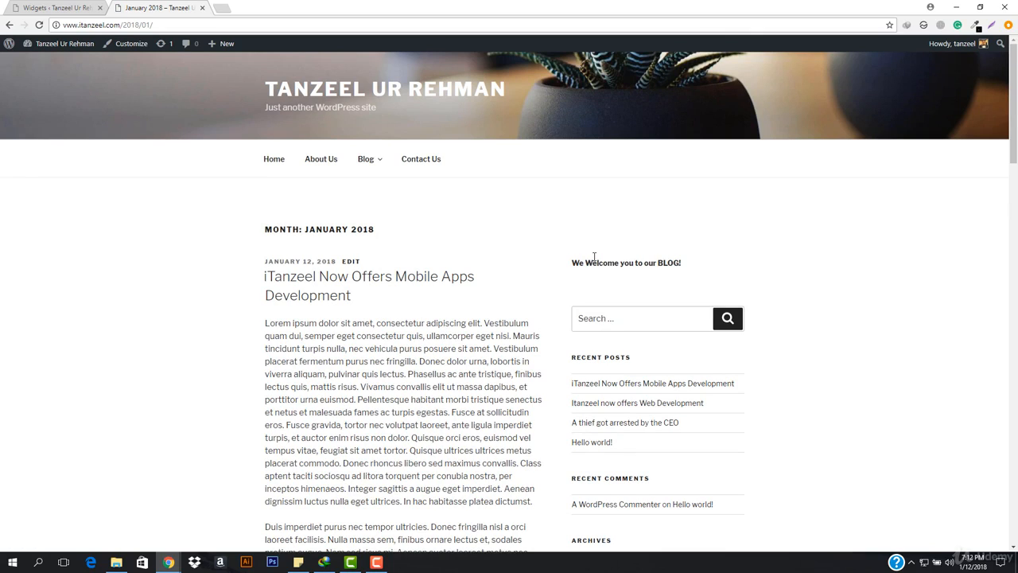
left_click(606, 322)
scroll(629, 417, "down", 3)
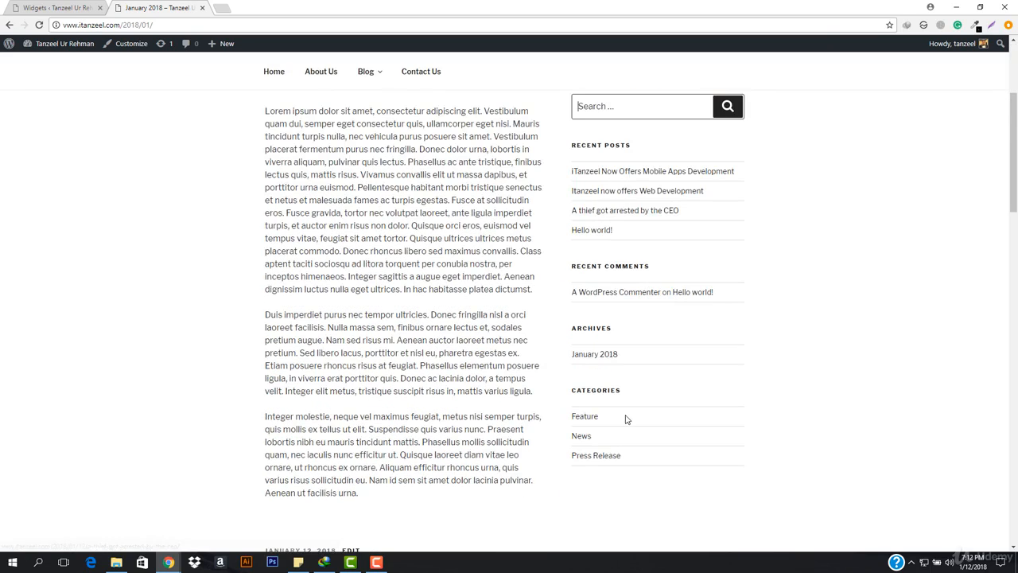
- Collapse the Text widget on the Widgets screen and go back to the January 2018 archive page
left_click(42, 4)
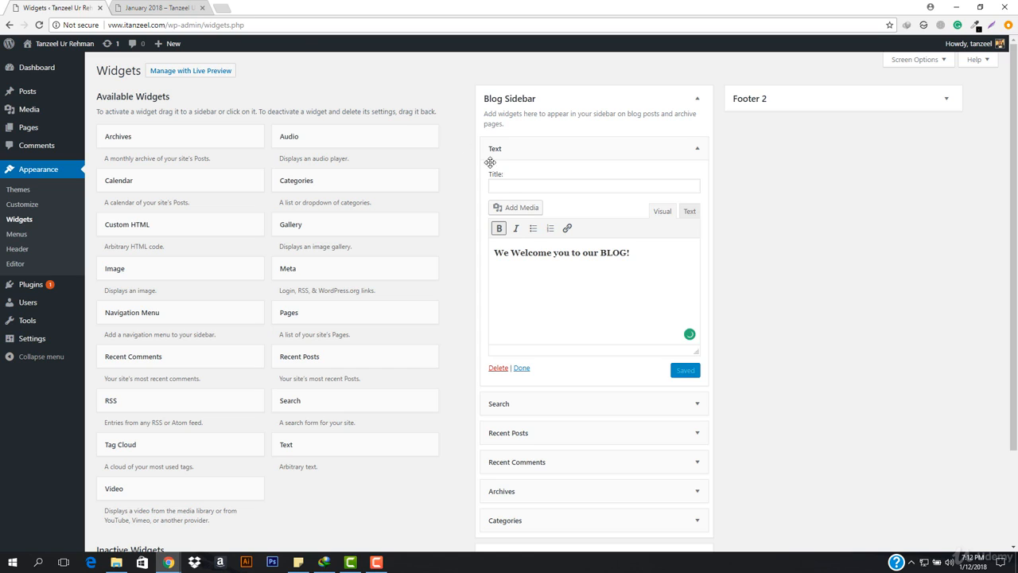
left_click(696, 149)
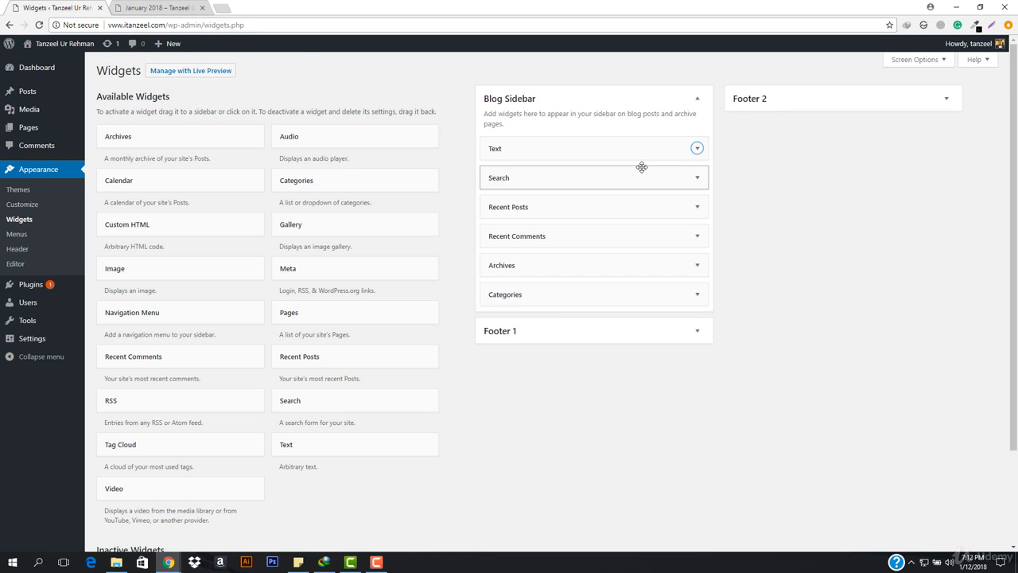
left_click(159, 7)
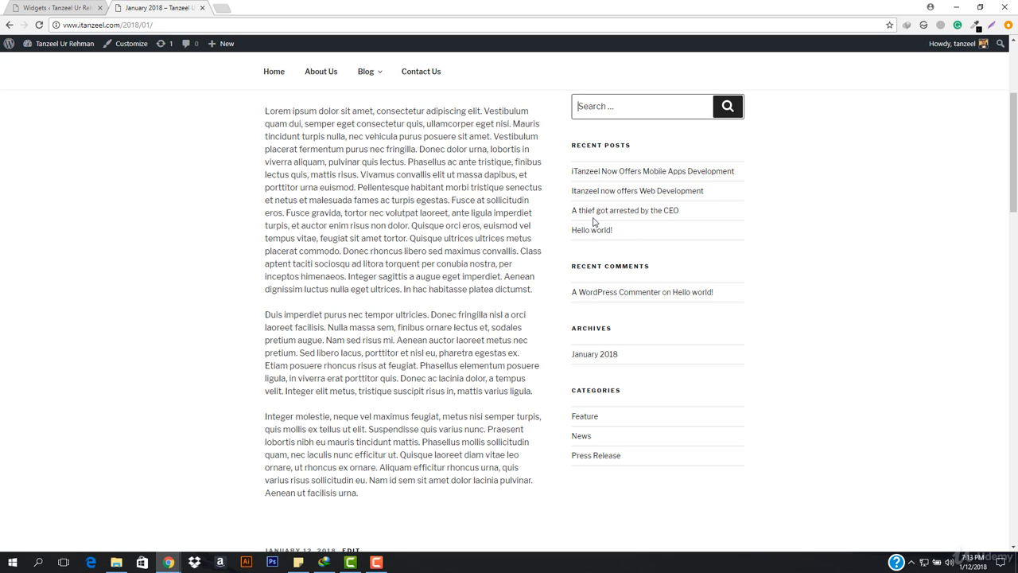
- Set the Recent Posts widget in the Blog Sidebar to show 2 posts and save it
left_click(96, 7)
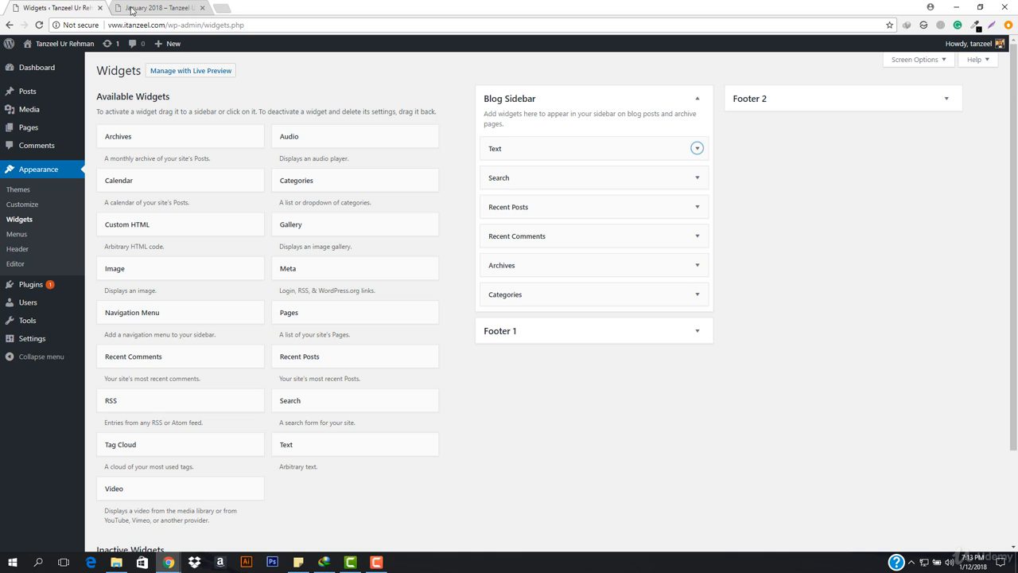
left_click(693, 208)
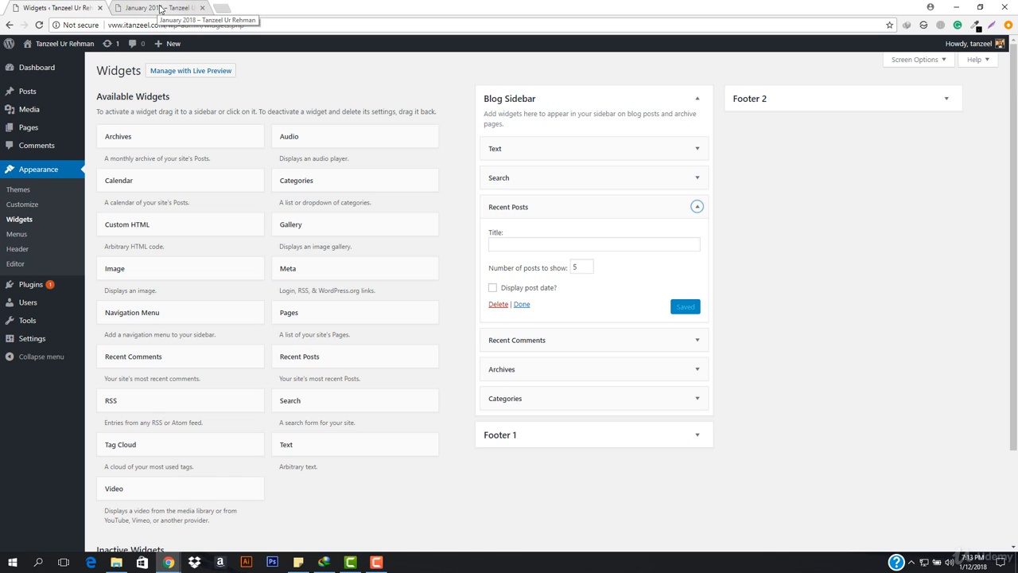
left_click(578, 271)
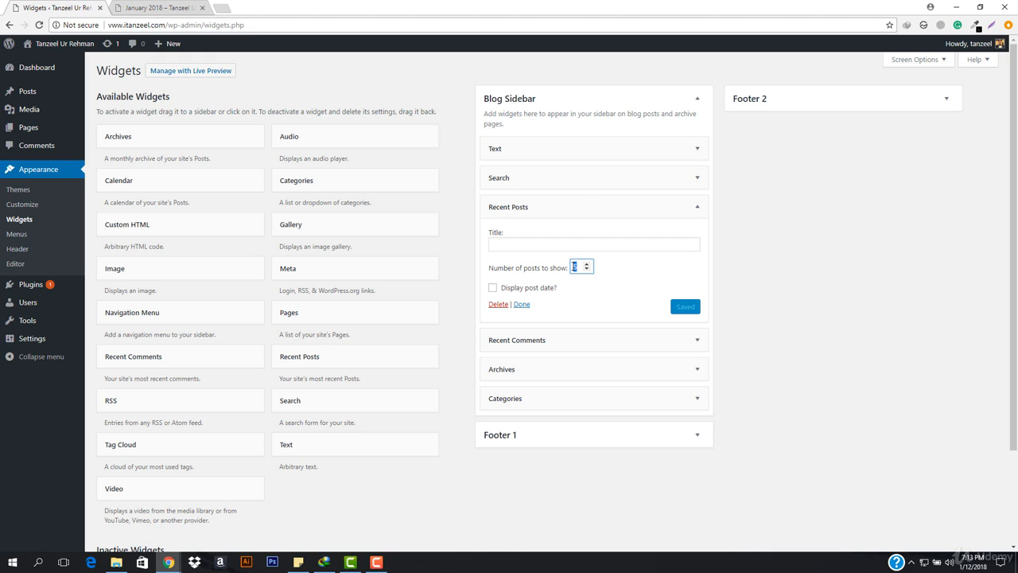
type("3")
left_click(689, 308)
- Reload the January 2018 archive page and check the Recent Posts list in its sidebar
left_click(159, 8)
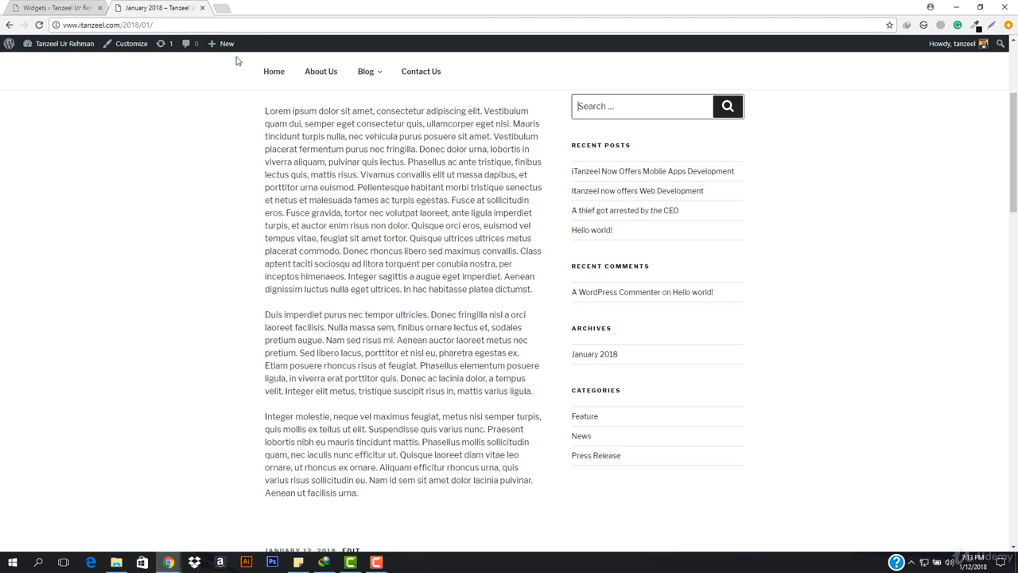
left_click(199, 25)
key("Return")
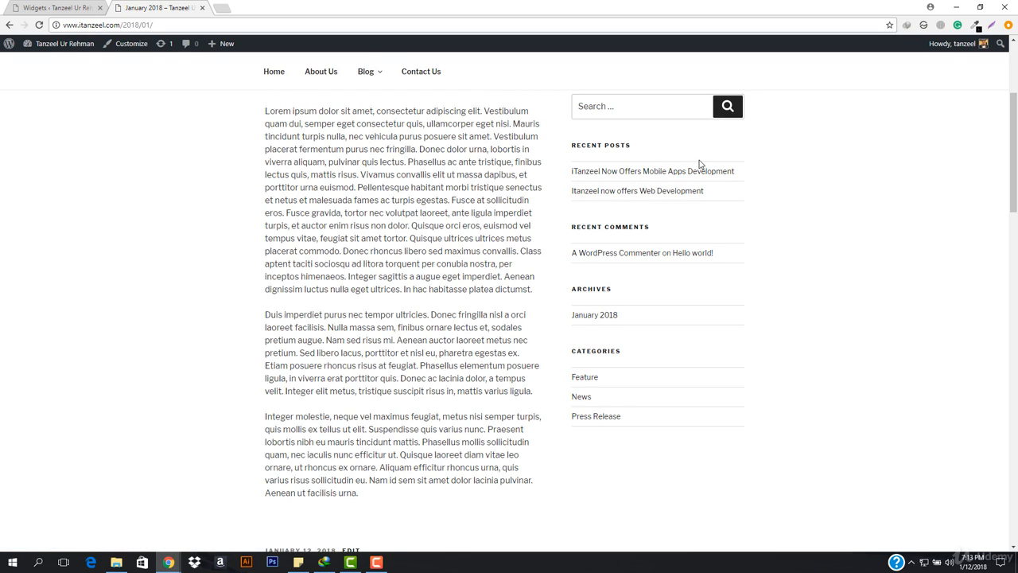
- Collapse the Recent Posts widget on the Widgets screen and delete the Recent Comments widget from the Blog Sidebar
left_click(54, 7)
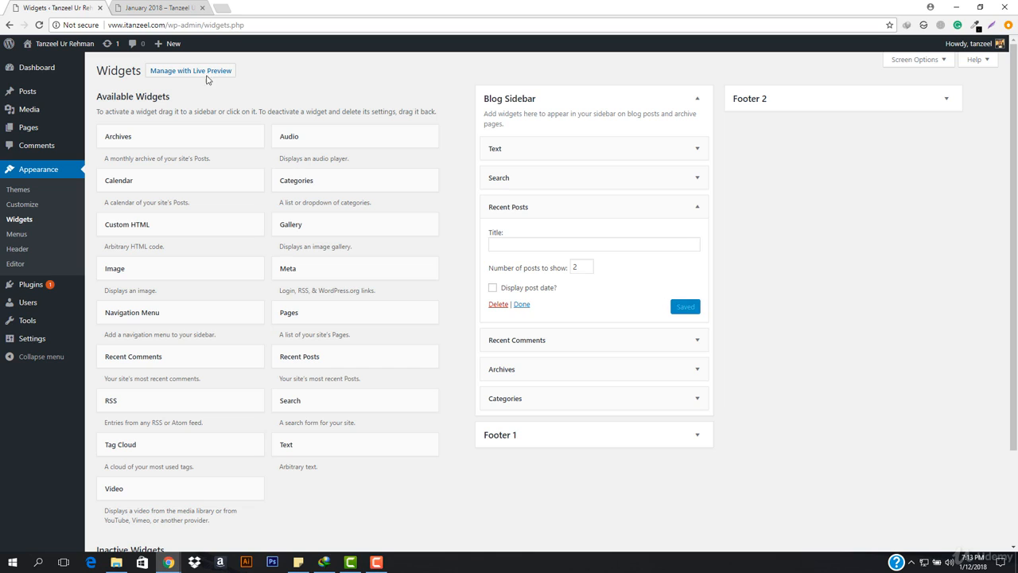
left_click(697, 210)
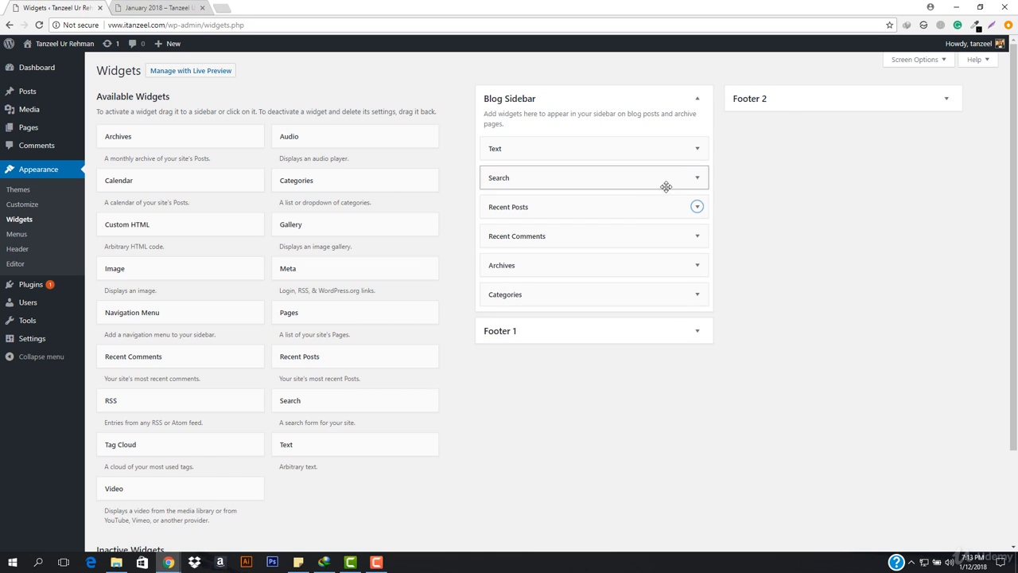
left_click(697, 236)
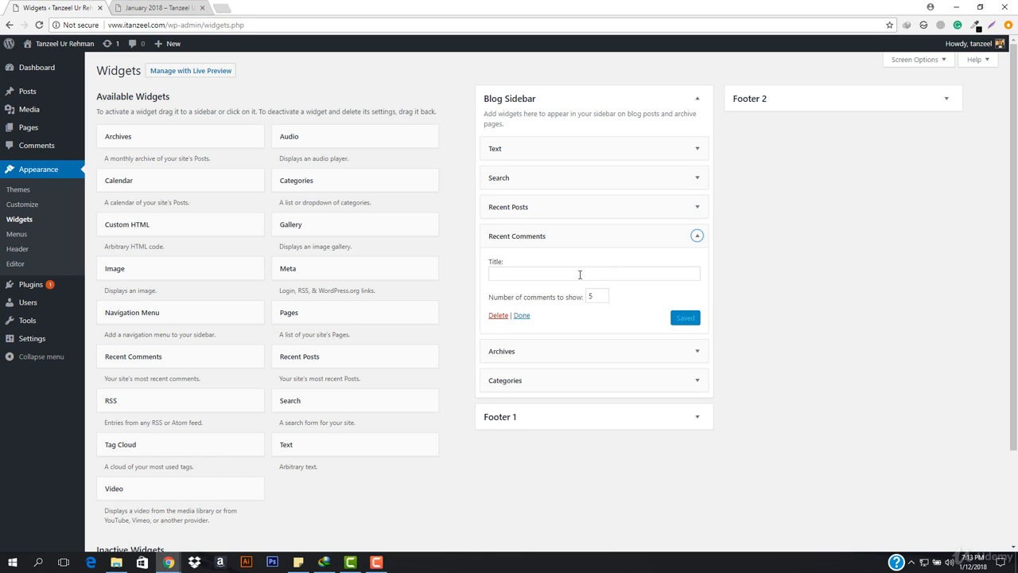
left_click(595, 297)
left_click(499, 315)
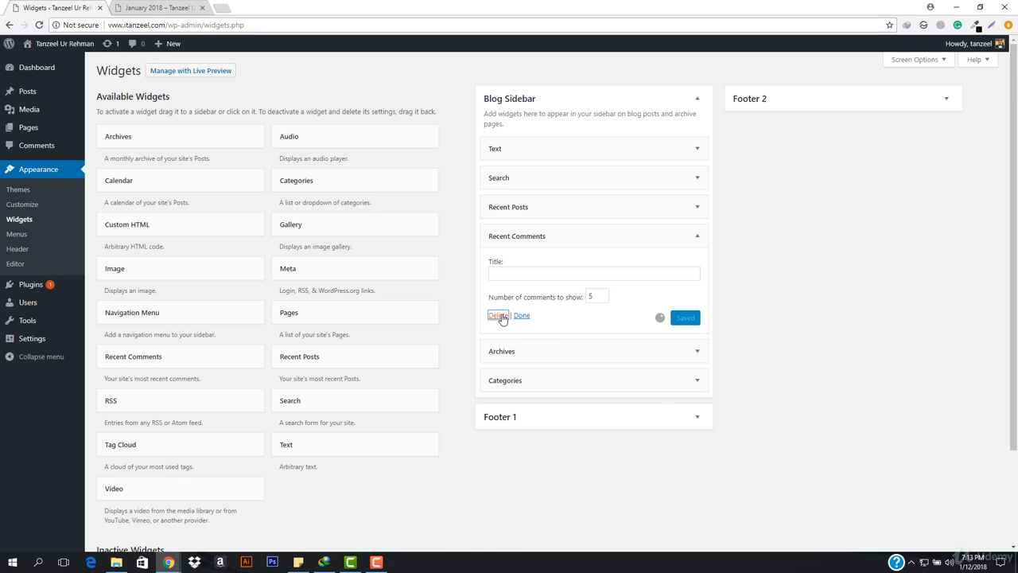
- Reload the January 2018 archive page and compare its sidebar sections with the Blog Sidebar widget list
left_click(159, 8)
left_click(197, 22)
key("Return")
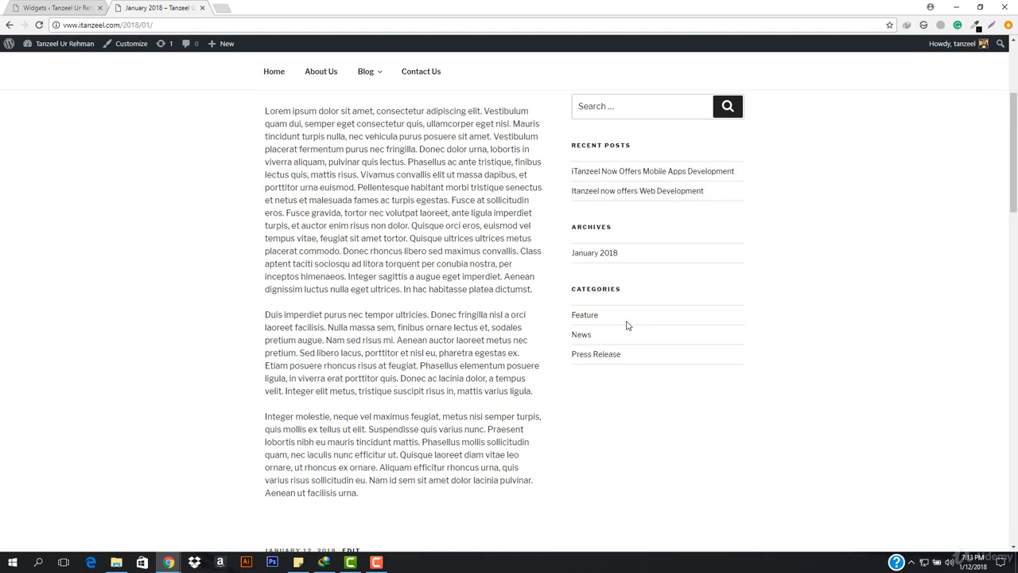
scroll(278, 254, "up", 3)
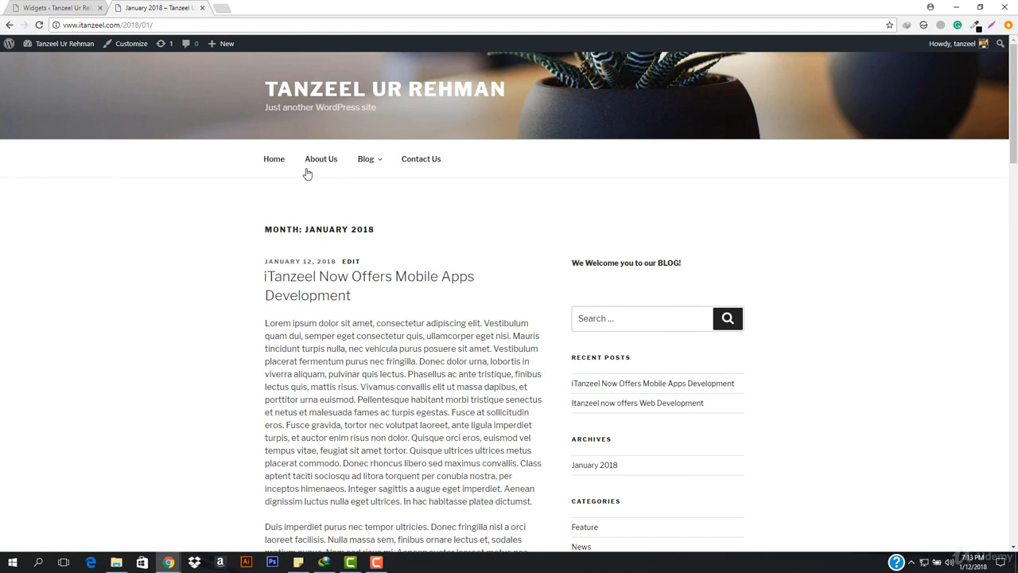
scroll(700, 396, "down", 2)
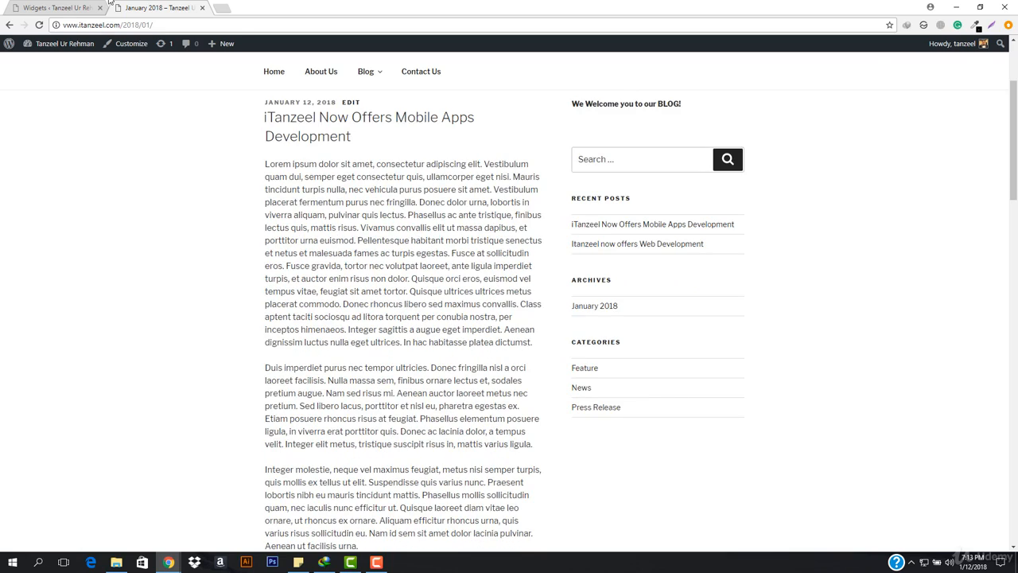
left_click(76, 7)
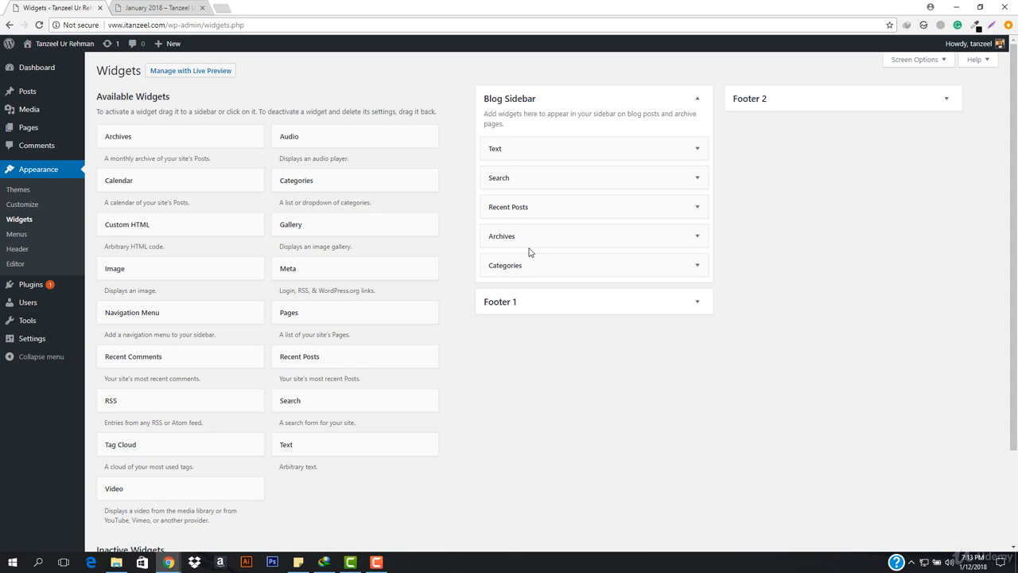
left_click(159, 7)
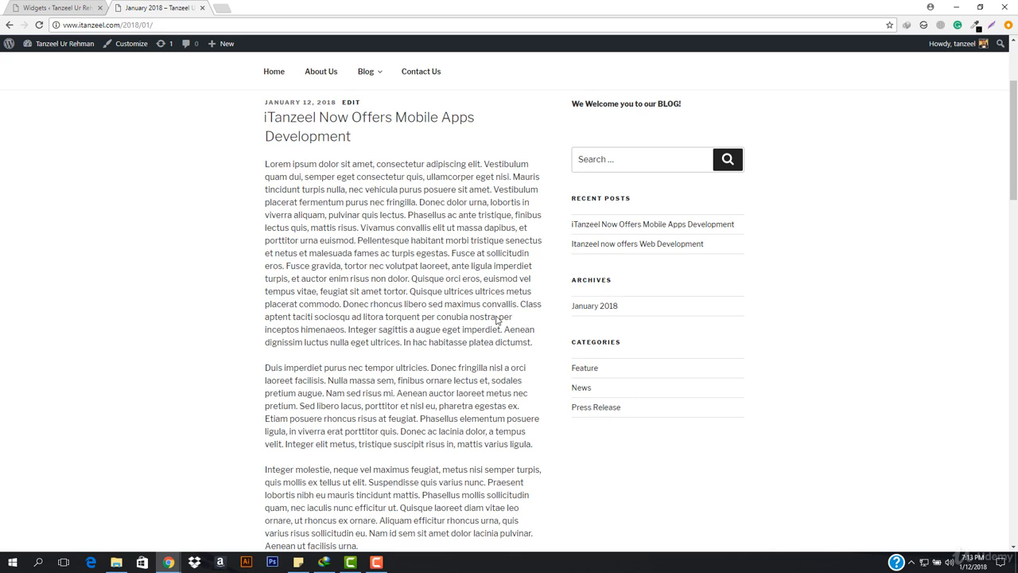
- Enable Display as dropdown for the Categories widget in the Blog Sidebar and save it
left_click(46, 7)
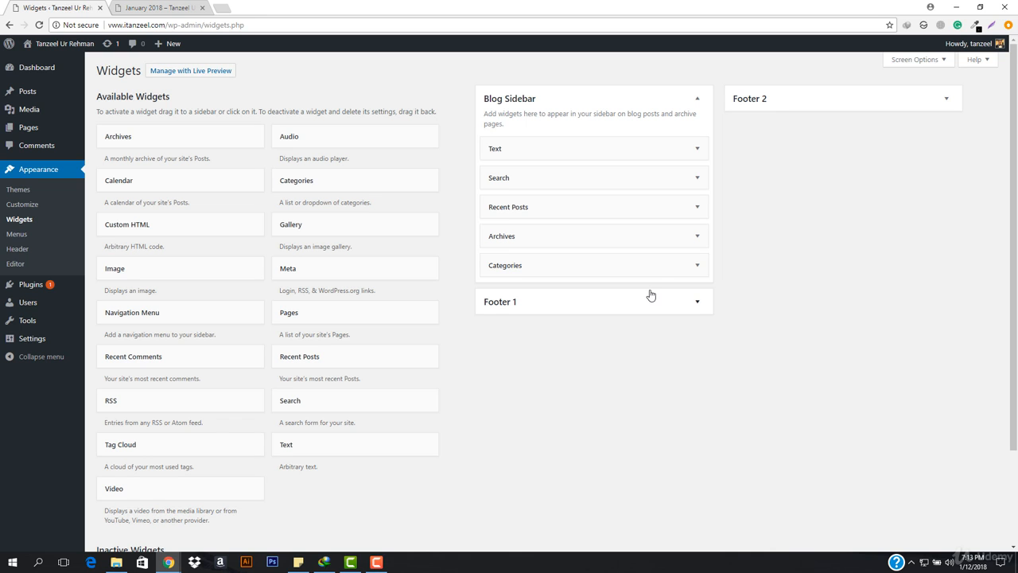
left_click(697, 264)
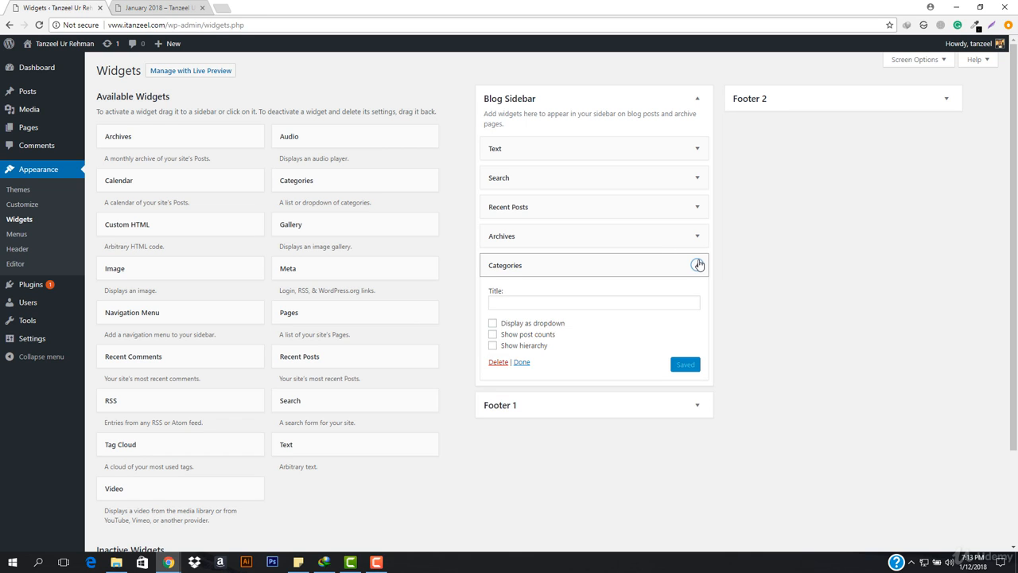
left_click(492, 324)
left_click(687, 367)
- Reload the January 2018 archive, choose News from the Categories dropdown and look through the category page
left_click(163, 8)
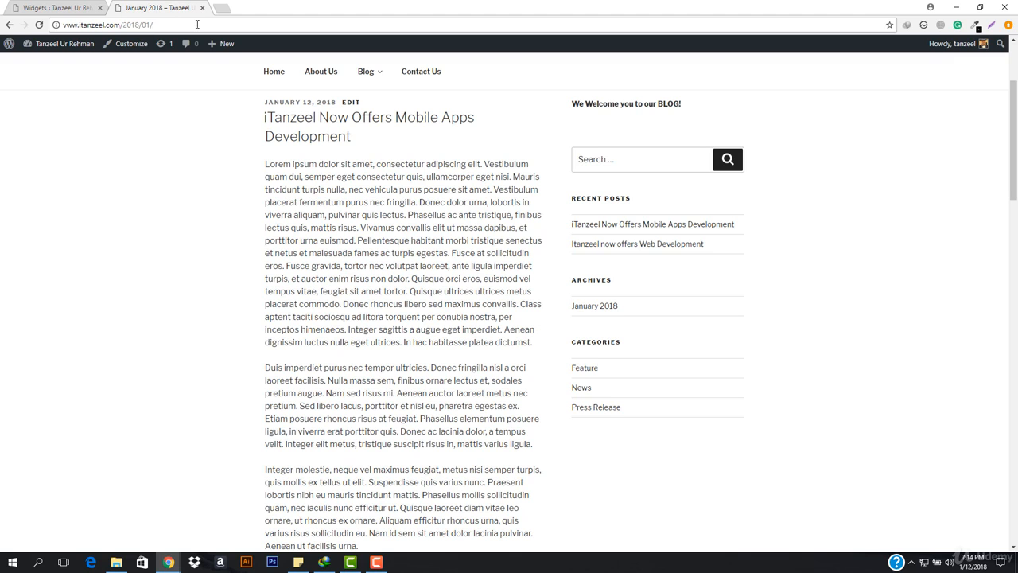
left_click(197, 25)
key("Return")
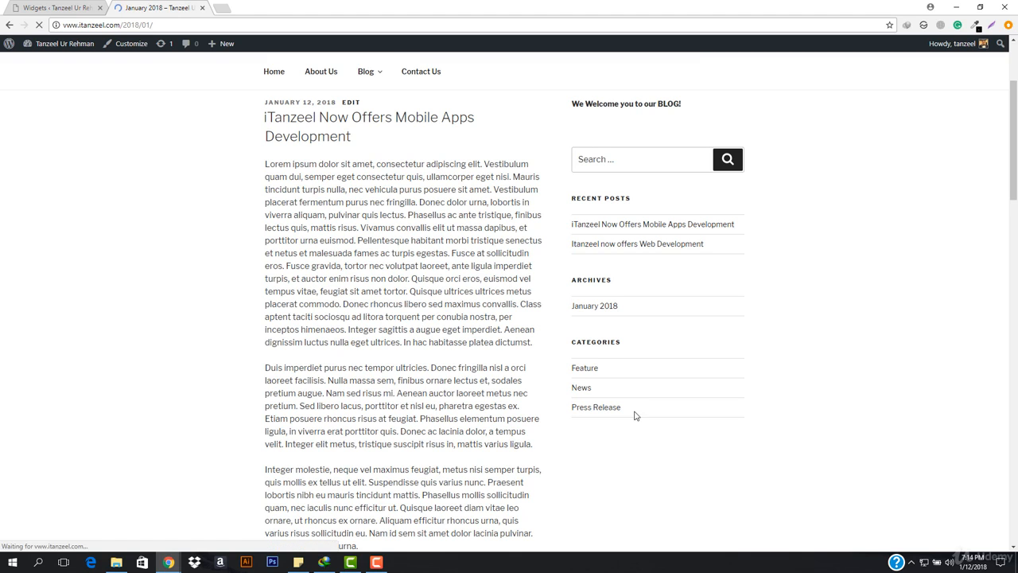
left_click(658, 378)
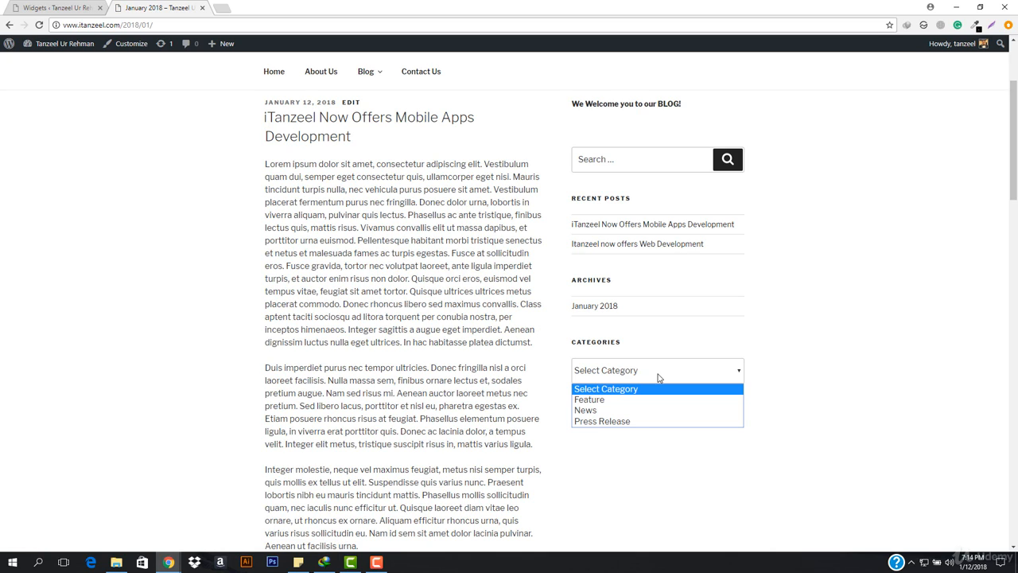
left_click(611, 410)
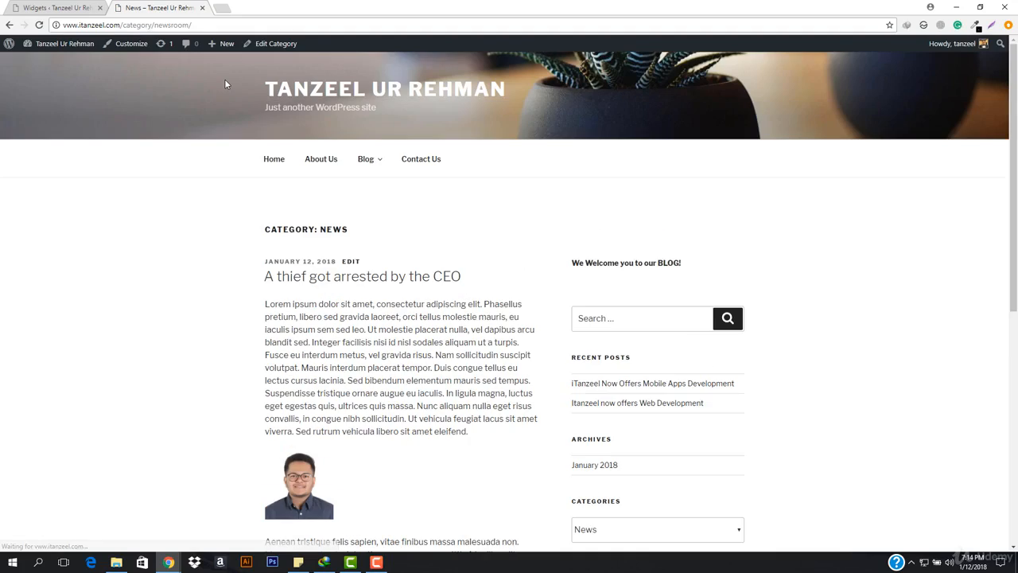
scroll(467, 377, "down", 4)
scroll(468, 377, "down", 2)
scroll(513, 353, "up", 4)
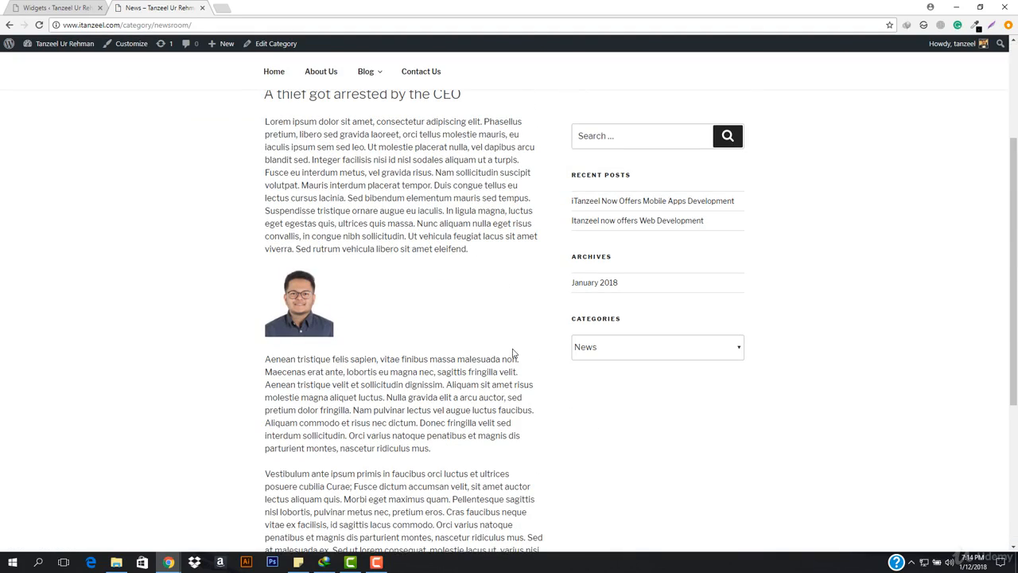
- Enable Show post counts for the Categories widget, keeping Display as dropdown on, and save it
left_click(58, 7)
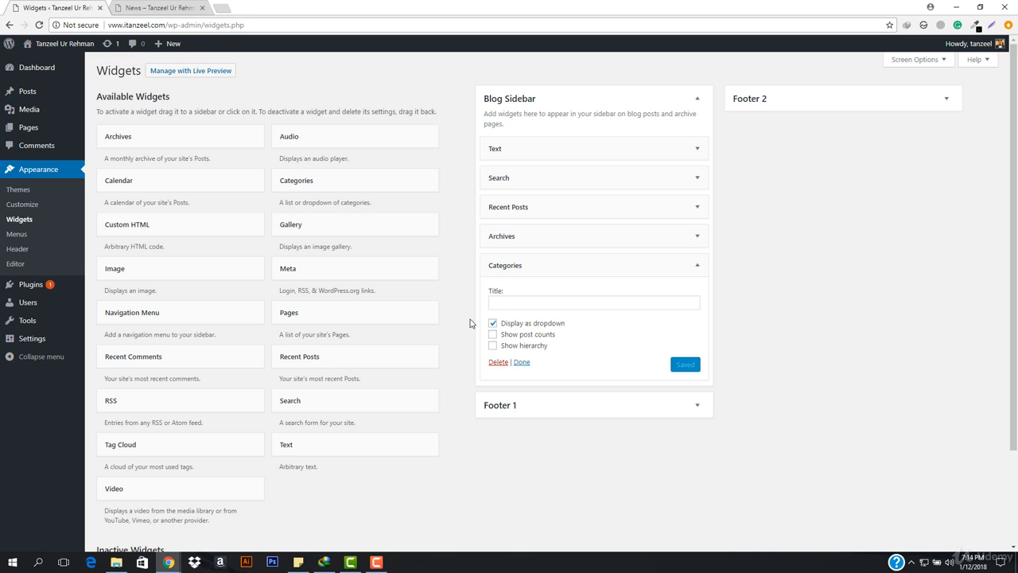
left_click(493, 323)
left_click(492, 335)
left_click(492, 323)
left_click(689, 364)
- Reload the News category page, choose Feature from the Categories dropdown and look through its posts
left_click(159, 7)
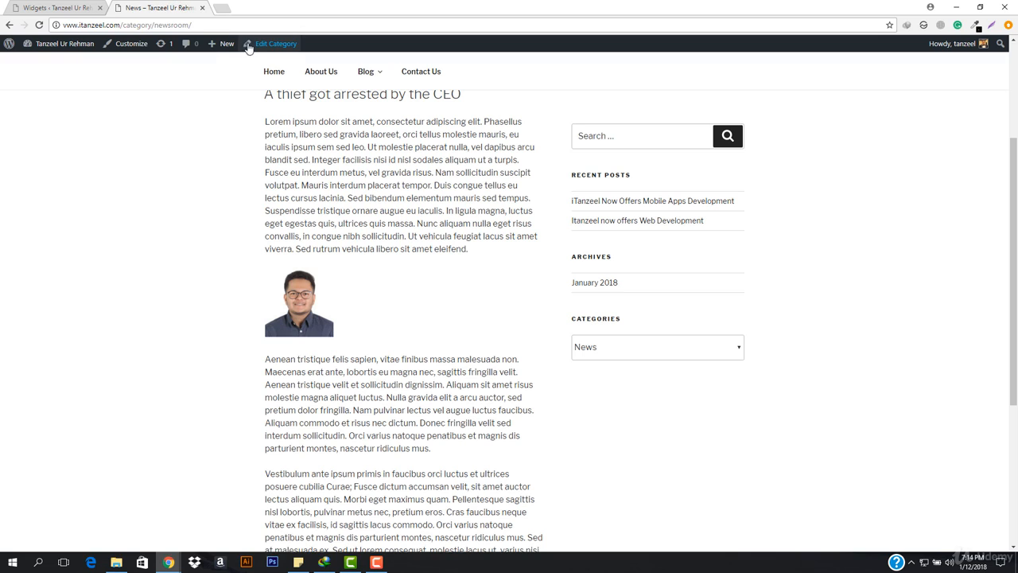
left_click(231, 19)
key("Return")
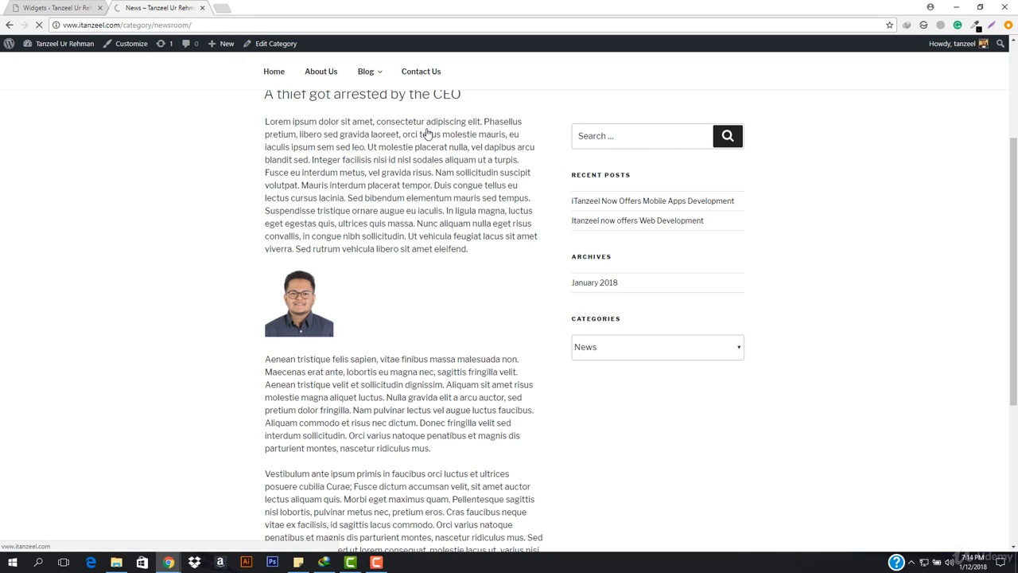
left_click(637, 345)
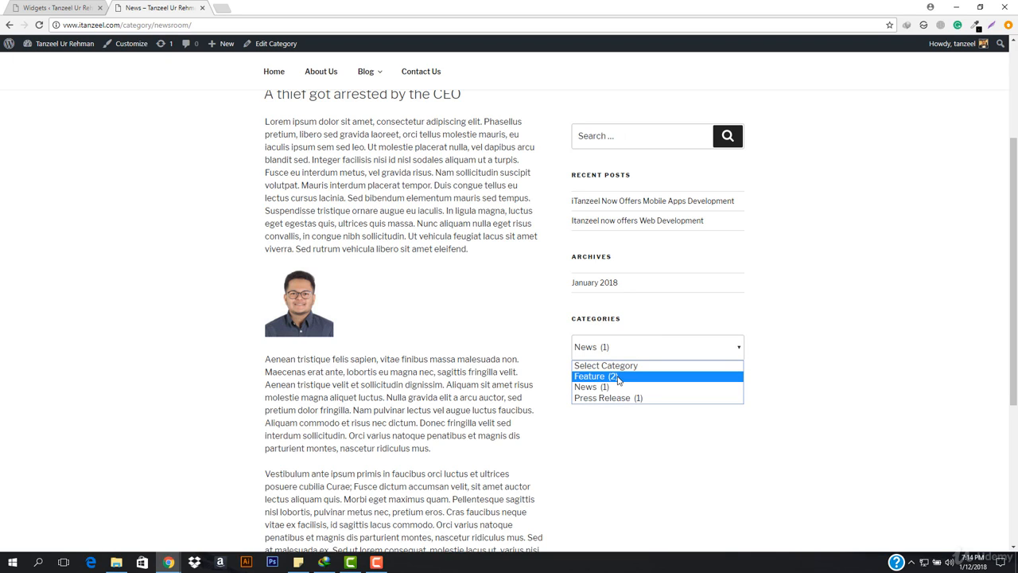
left_click(617, 378)
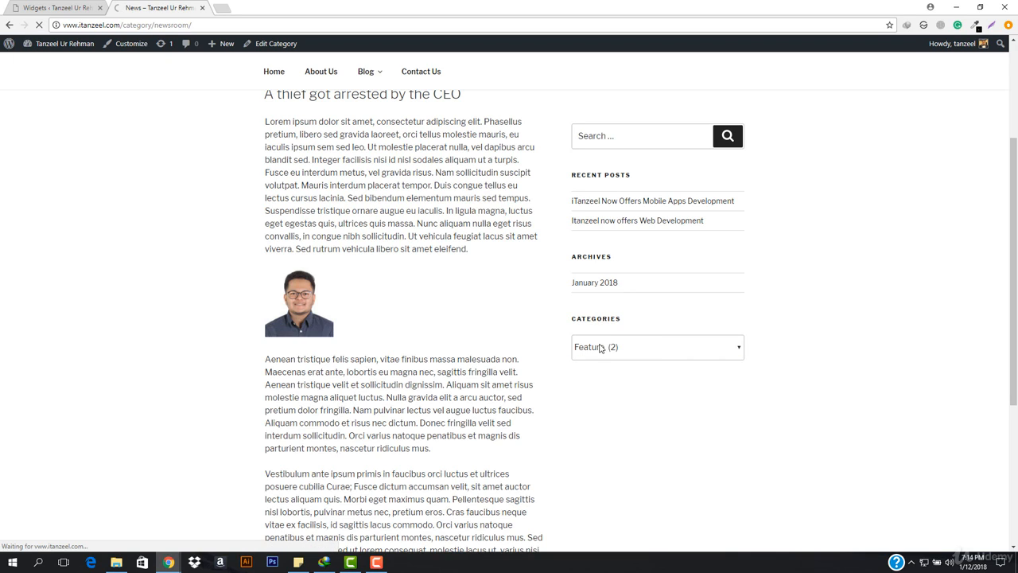
scroll(286, 358, "down", 10)
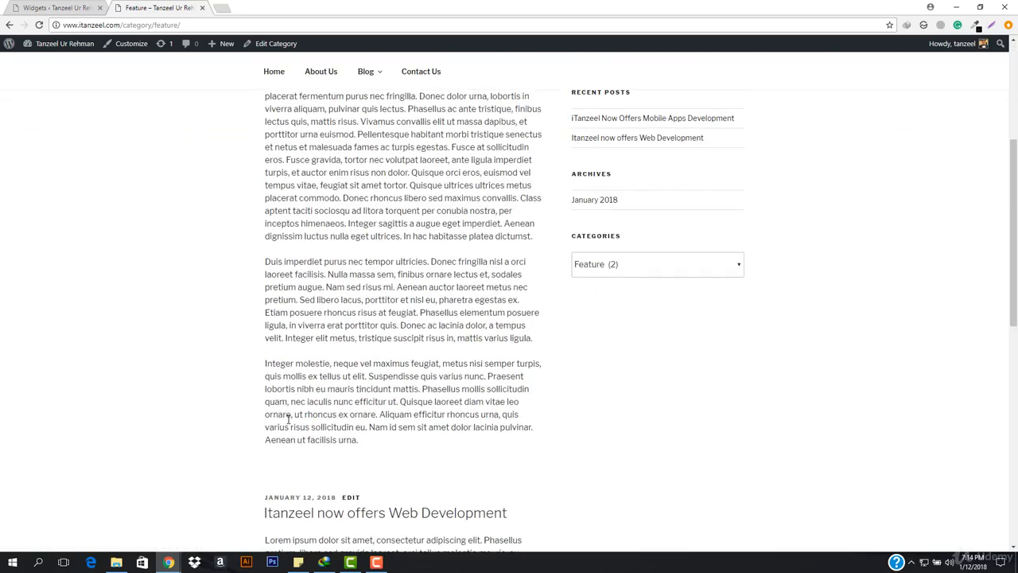
scroll(288, 424, "down", 2)
- Enable Show hierarchy for the Categories widget on the Widgets screen and save it
left_click(52, 7)
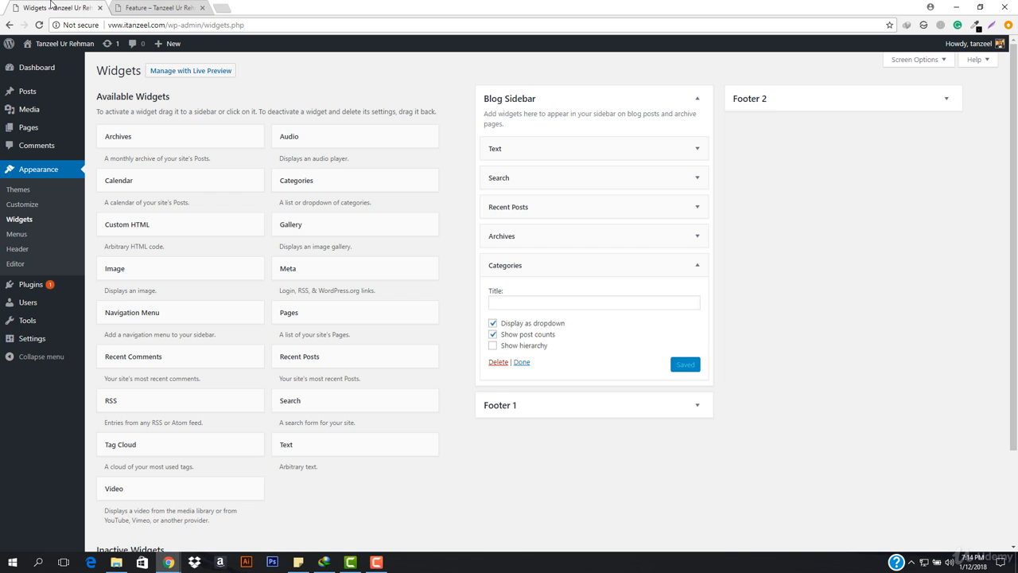
left_click(493, 347)
left_click(687, 364)
- Reload the Feature category page on the live site to view the hierarchy setting
left_click(177, 8)
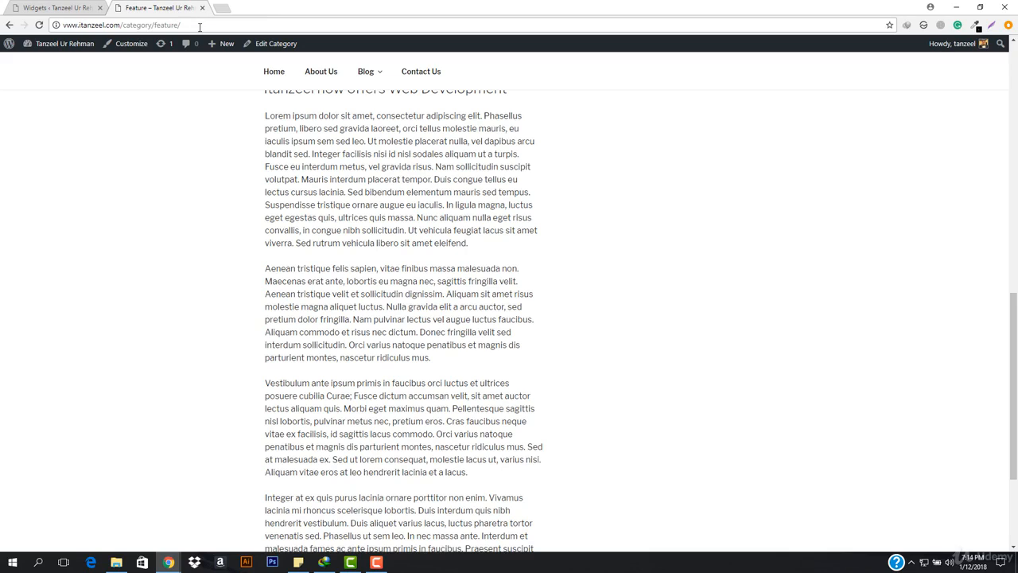
left_click(200, 27)
key("Return")
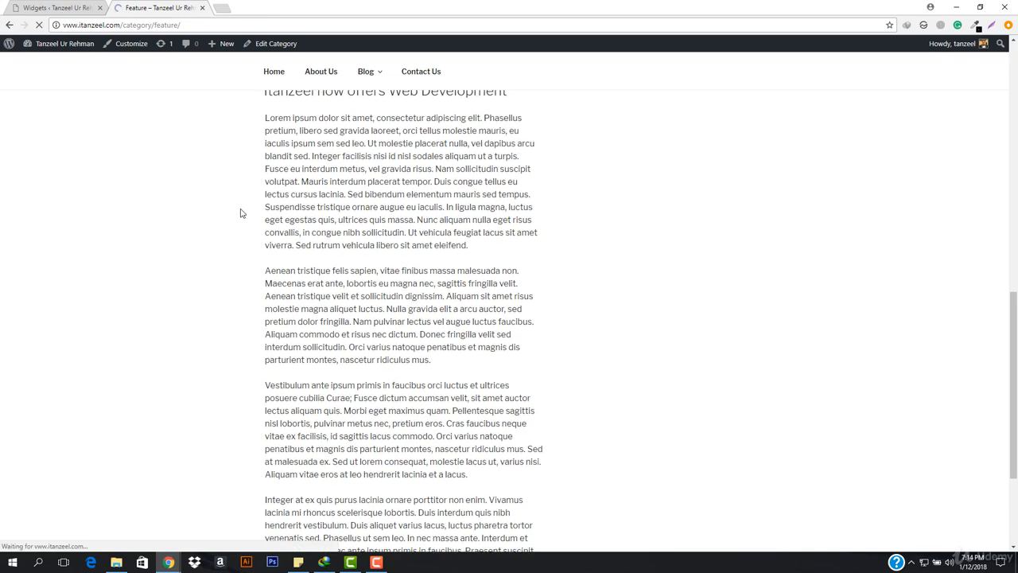
left_click(6, 5)
- Turn off Display as dropdown for the Categories widget on the Widgets screen and save it
left_click(59, 8)
left_click(492, 323)
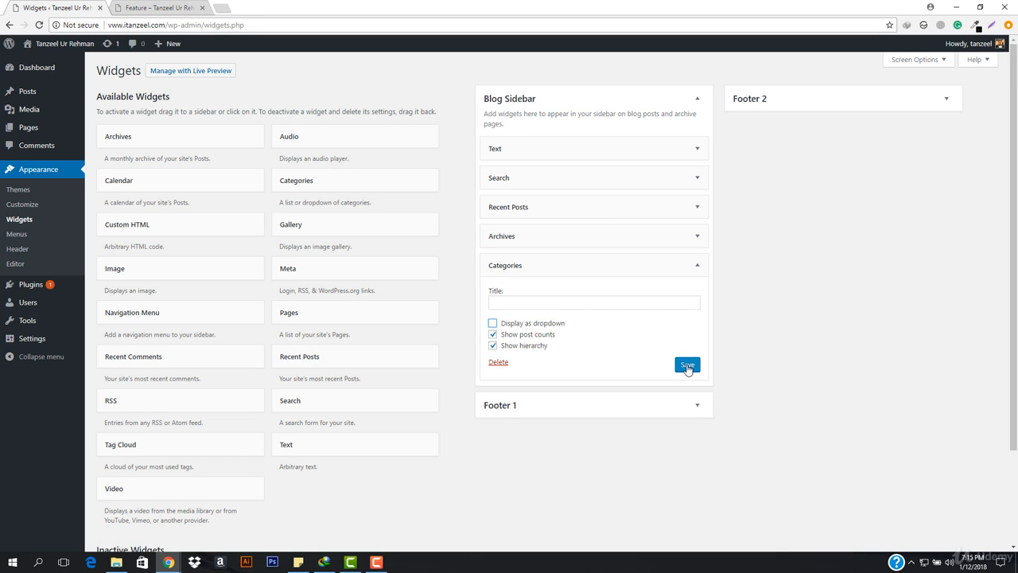
left_click(687, 366)
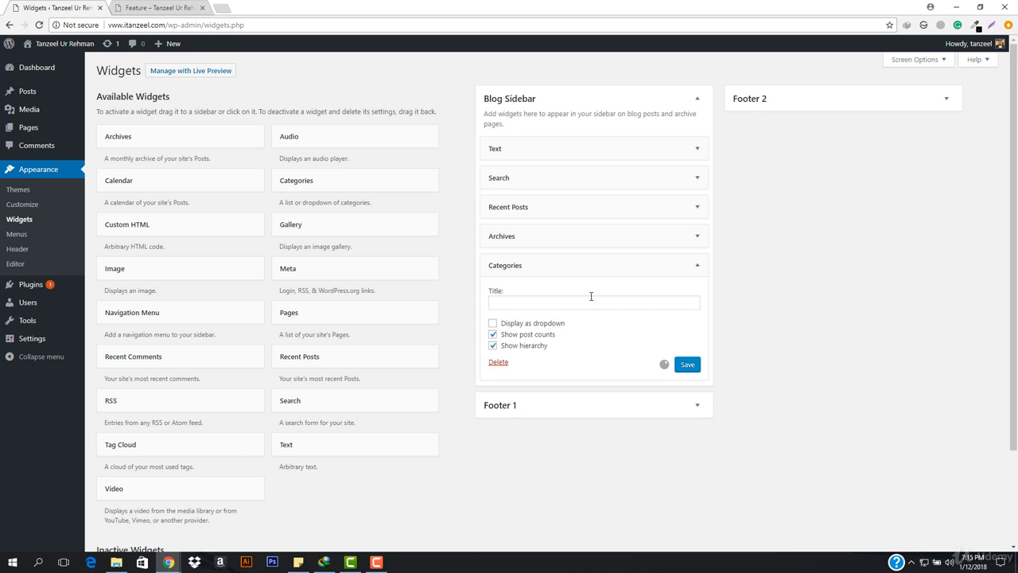
- Reload the Feature category page, check the Categories list in its sidebar, and return to the Widgets screen
left_click(169, 7)
left_click(199, 25)
key("Return")
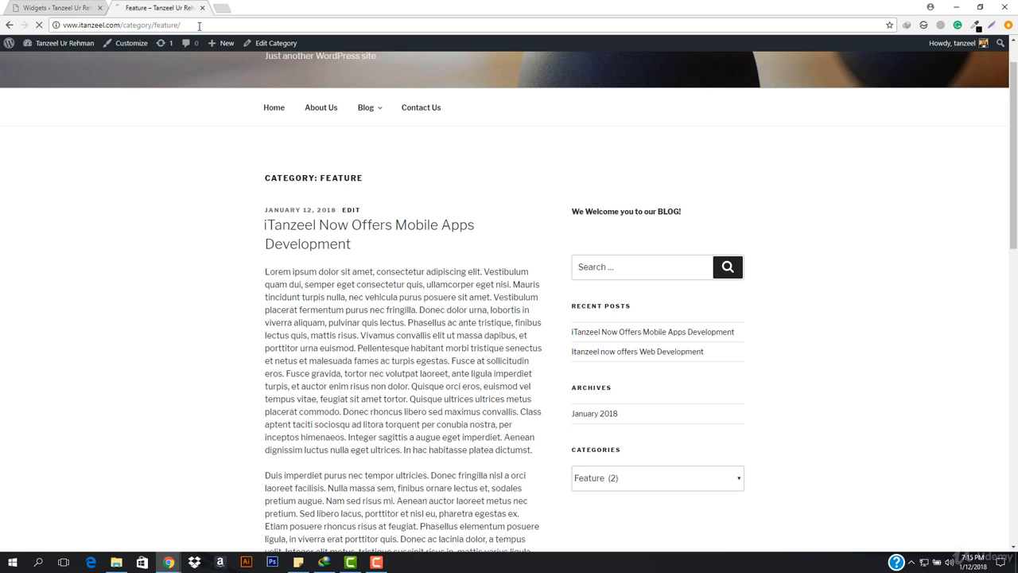
scroll(684, 358, "down", 2)
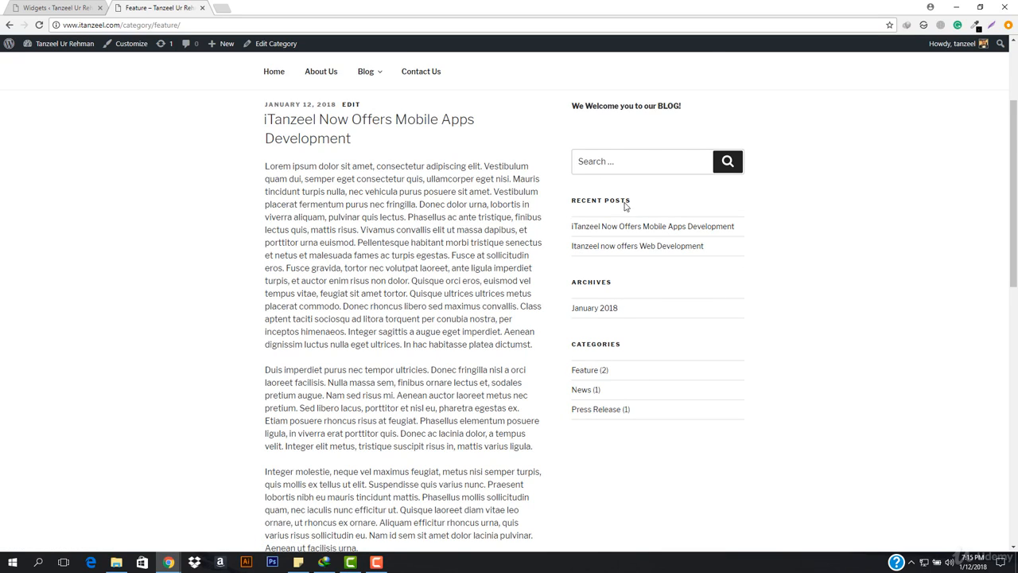
scroll(625, 206, "up", 2)
left_click(58, 7)
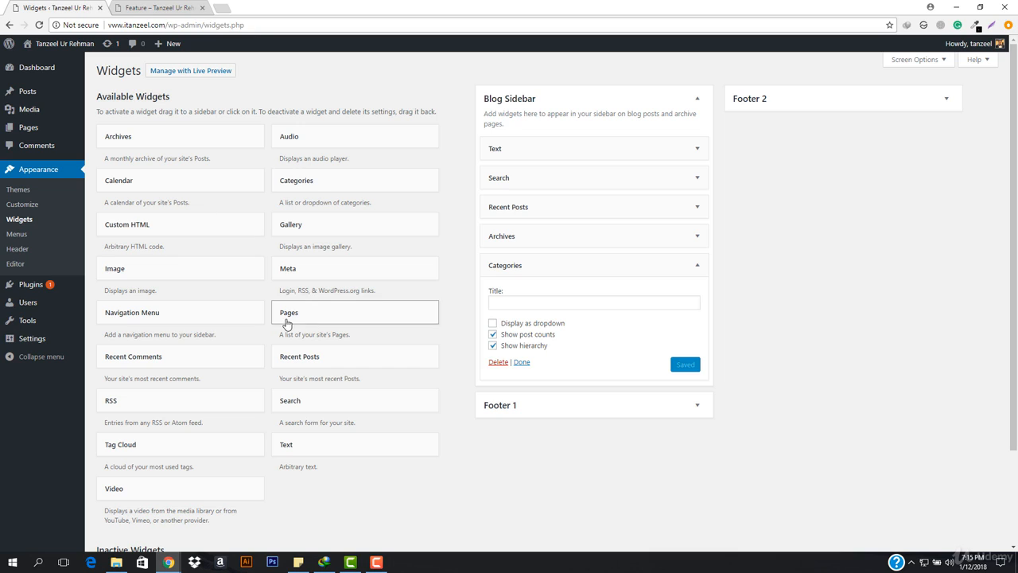
- Collapse the Categories widget and review the Feature category page on the live site from header down to footer
left_click(697, 265)
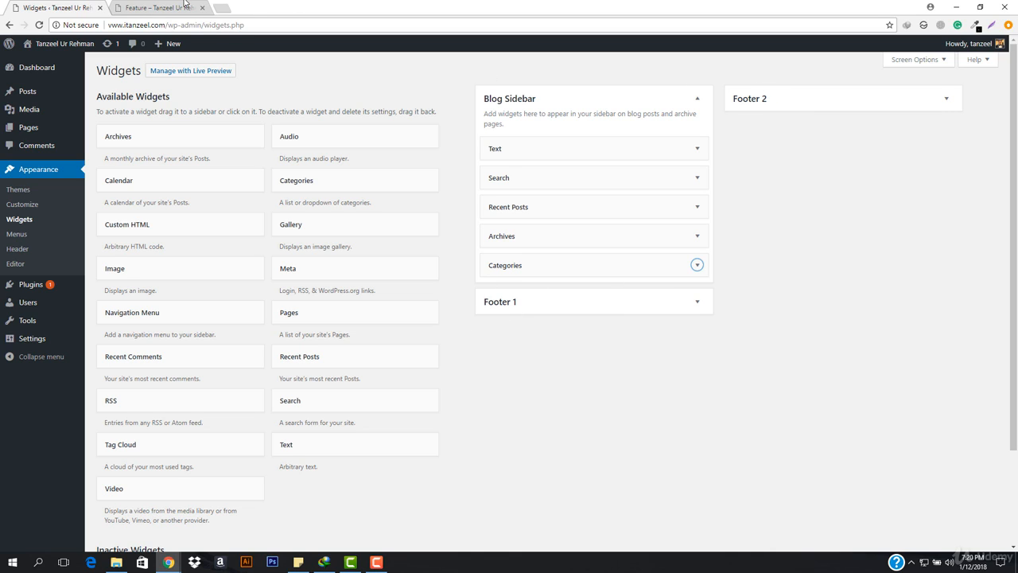
left_click(133, 8)
scroll(139, 187, "up", 15)
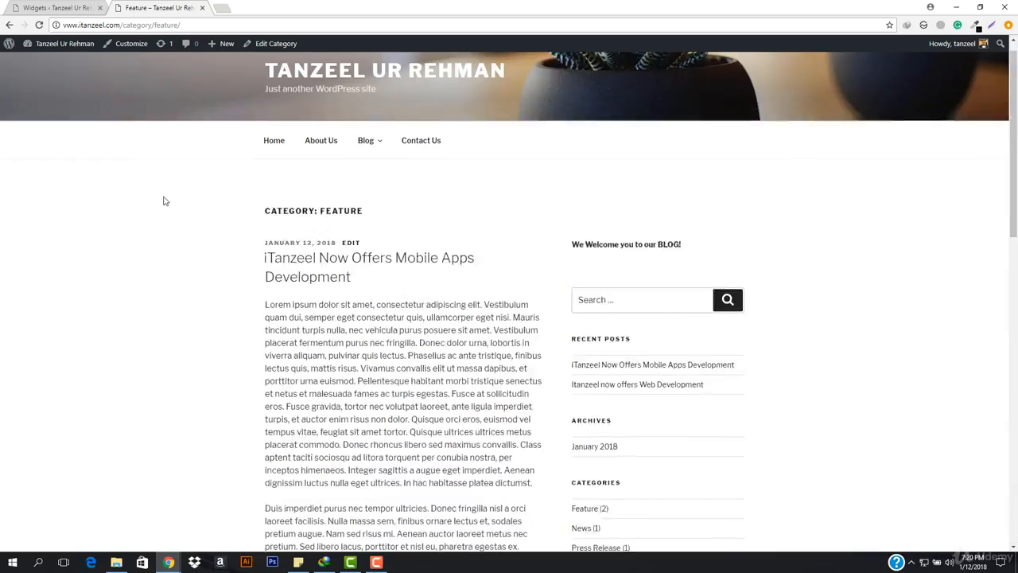
scroll(289, 204, "down", 8)
scroll(384, 302, "down", 6)
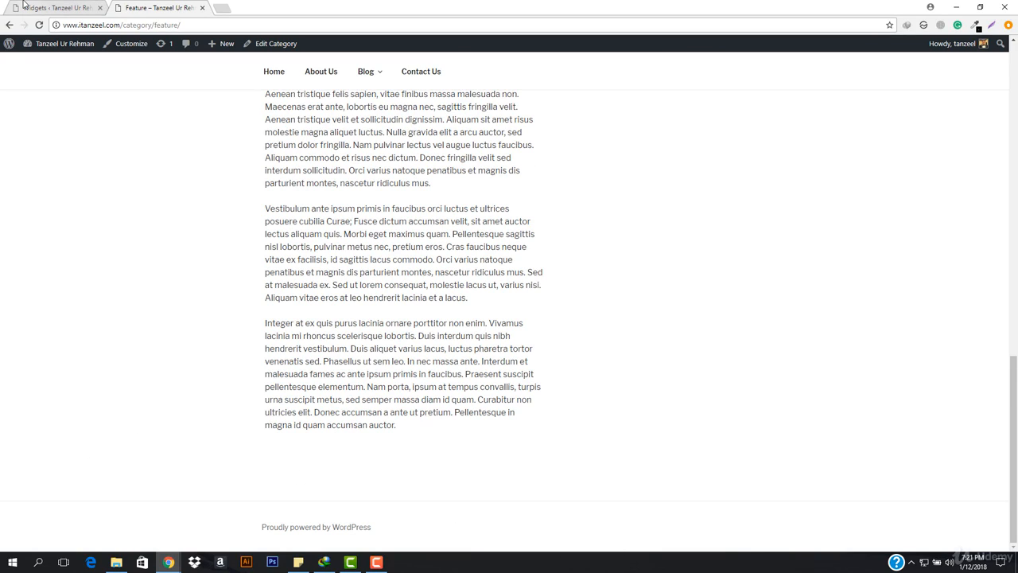
- Return to the Widgets screen, collapse the Blog Sidebar area, and expand the Footer 1 and Footer 2 areas
left_click(56, 5)
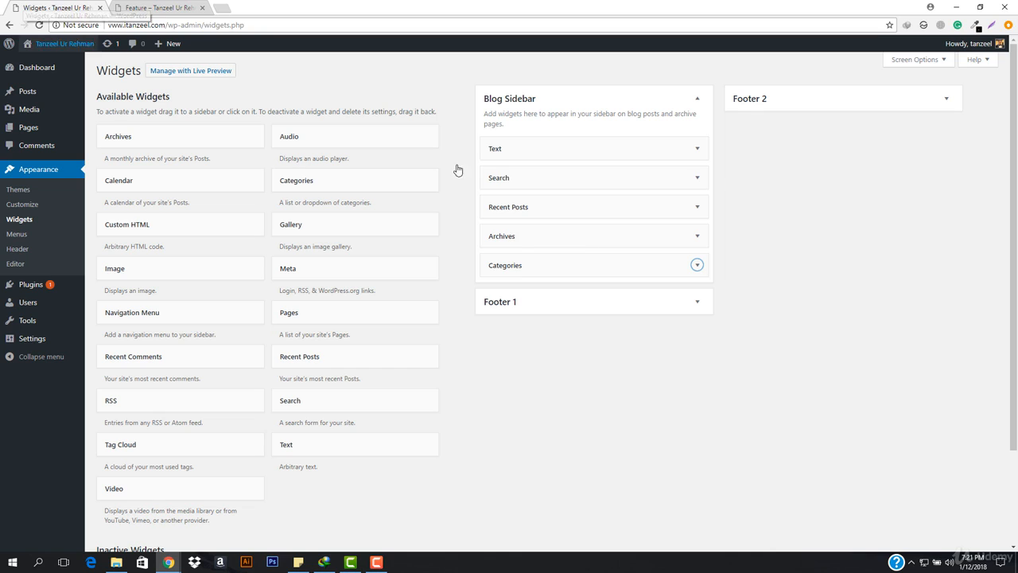
left_click(557, 305)
left_click(692, 95)
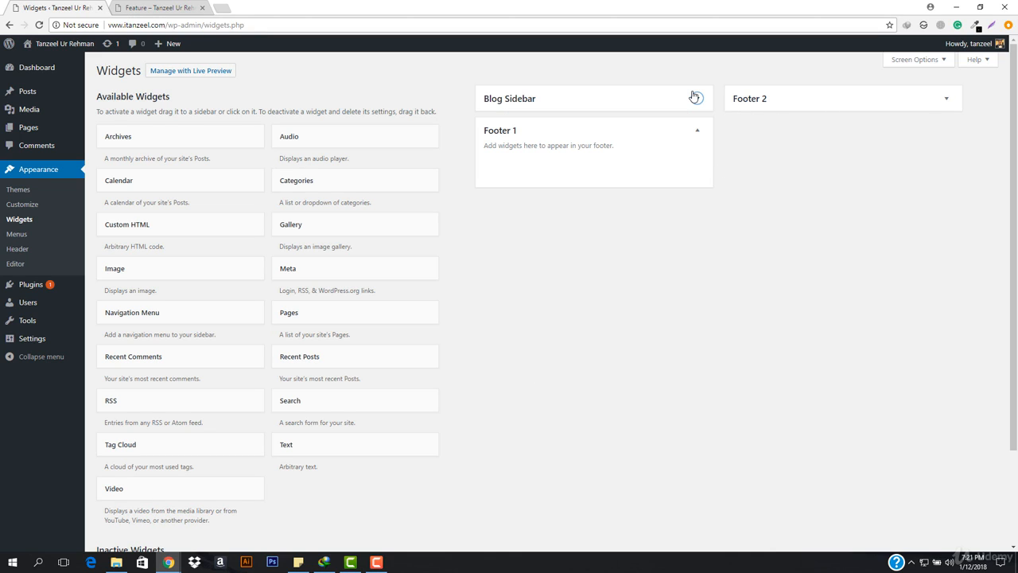
left_click(807, 95)
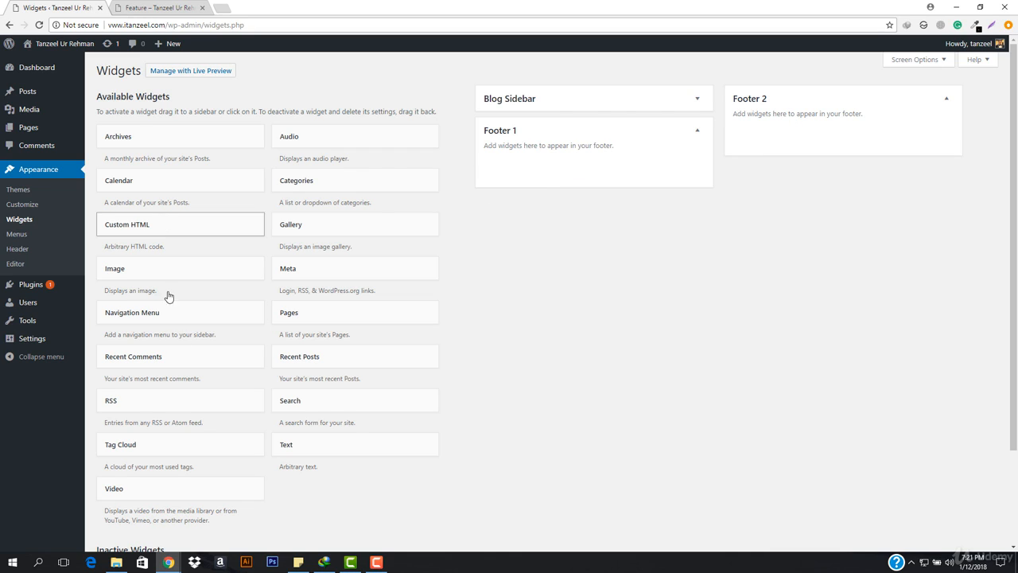
- Add a Text widget to the Blog Sidebar and title it "About Us"
left_click(367, 448)
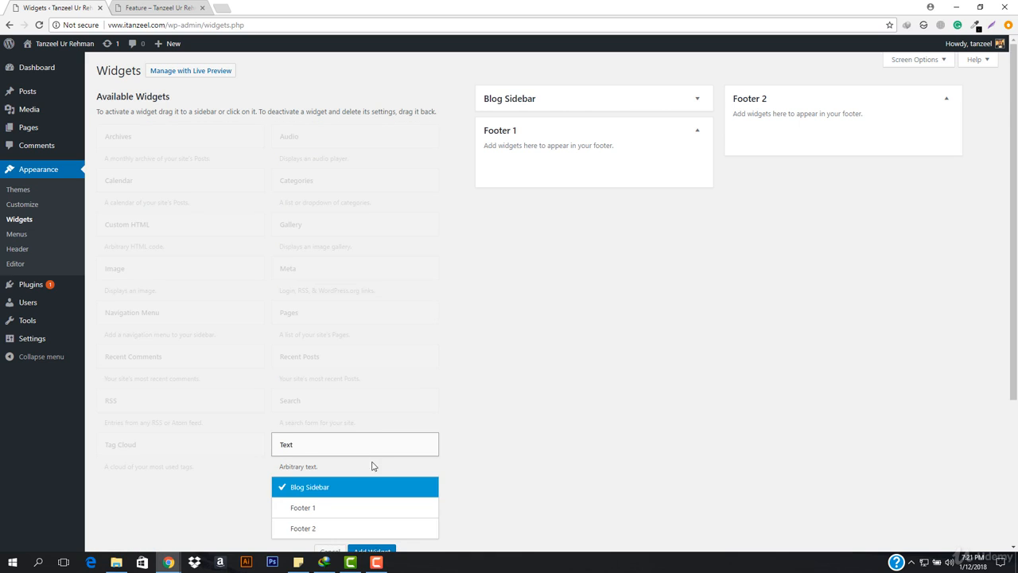
scroll(377, 473, "down", 2)
left_click(384, 447)
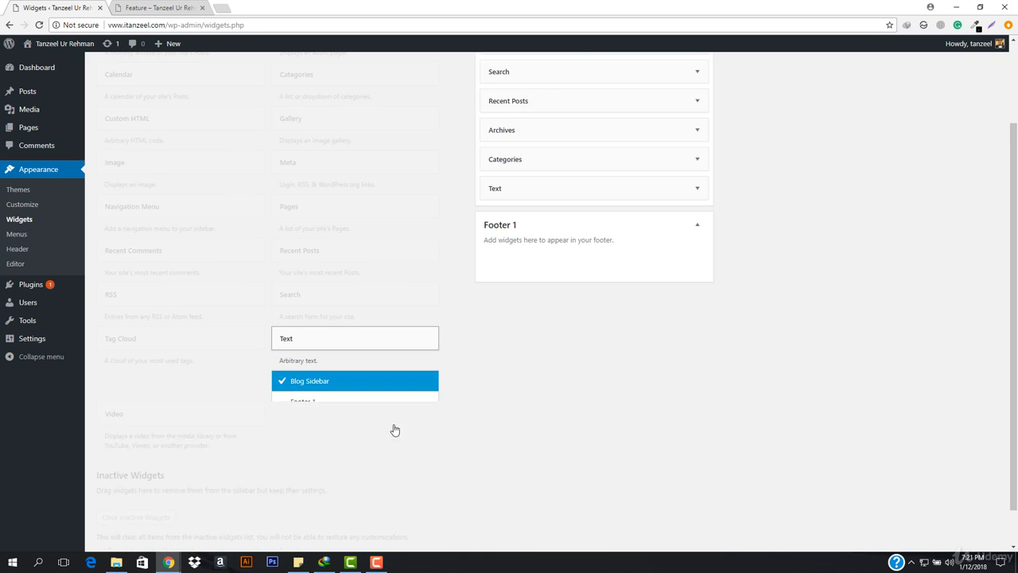
left_click(562, 230)
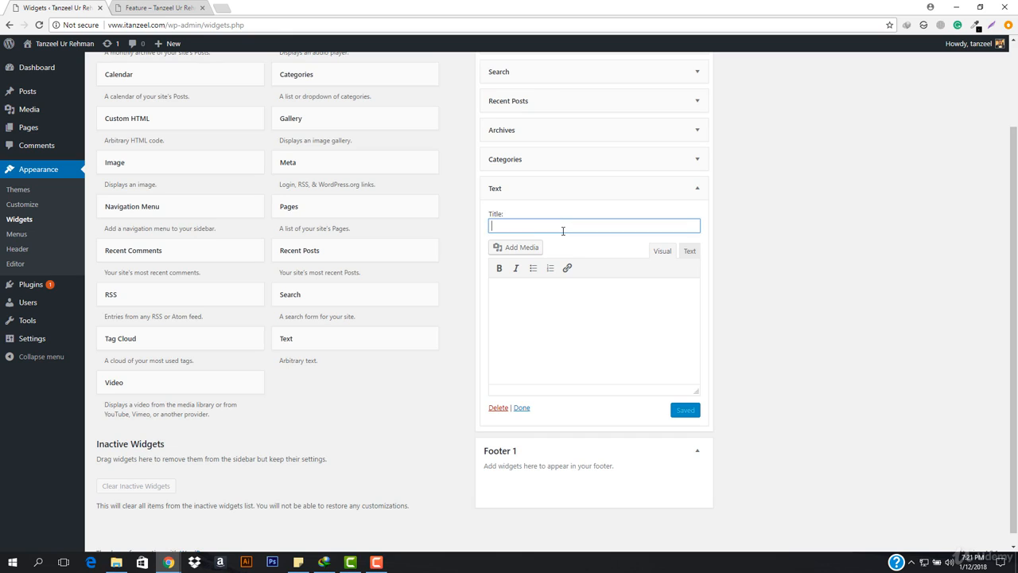
type("ABout Us")
key("Tab")
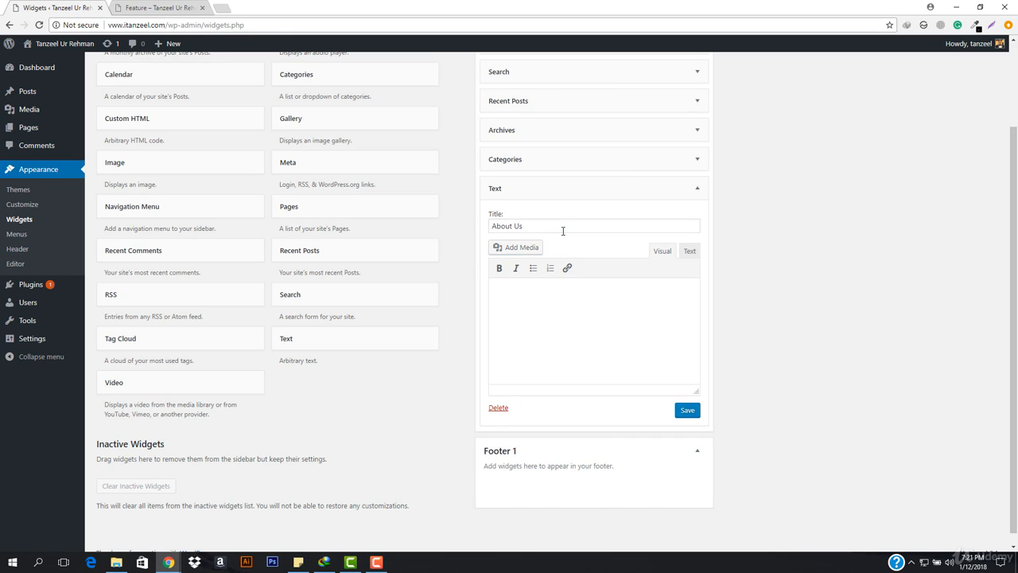
- Paste the lorem ipsum text into the About Us widget's body and delete everything after "feugiat sit amet tortor."
key("Tab")
key("Tab")
key("Tab")
key("ctrl+v")
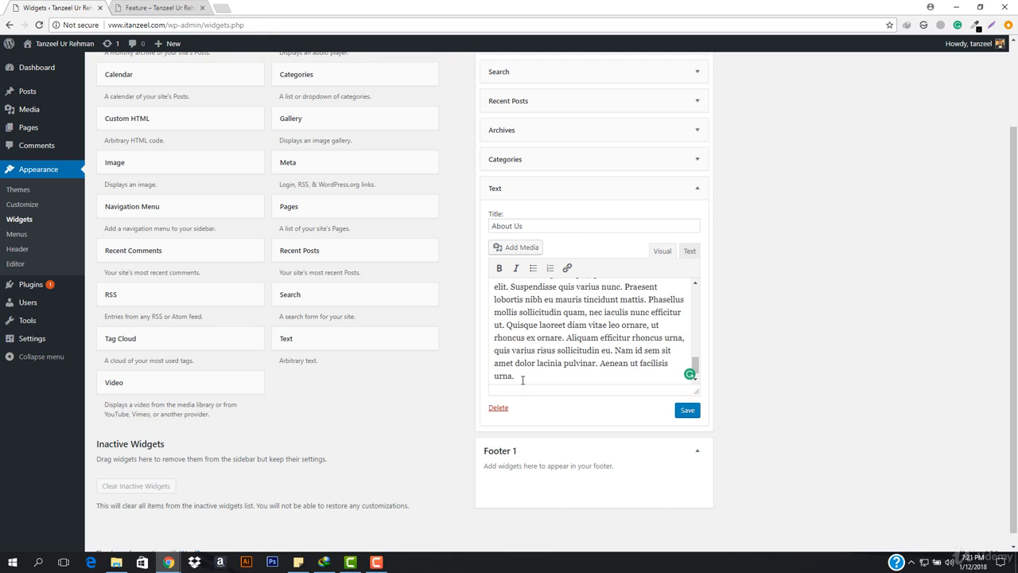
left_click_drag(515, 369, 541, 303)
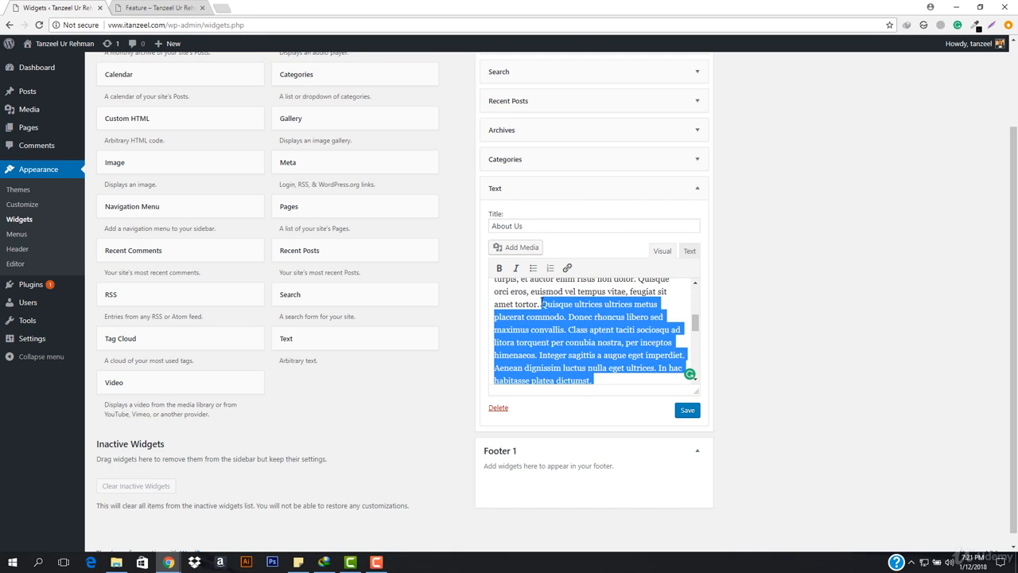
key("BackSpace")
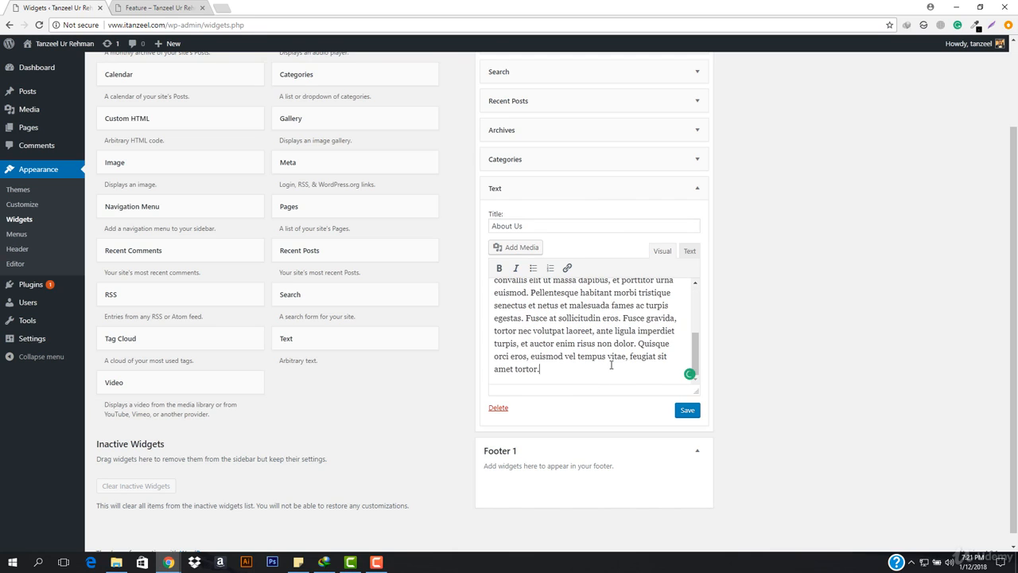
- Save the About Us Text widget and move it from the Blog Sidebar into Footer 1
scroll(610, 364, "up", 6)
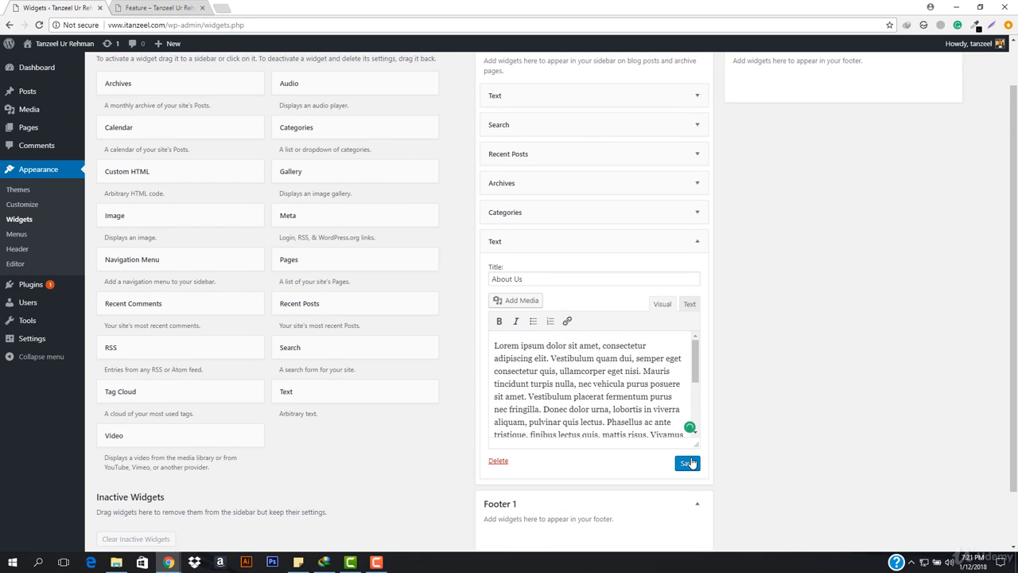
left_click(688, 462)
scroll(612, 238, "down", 2)
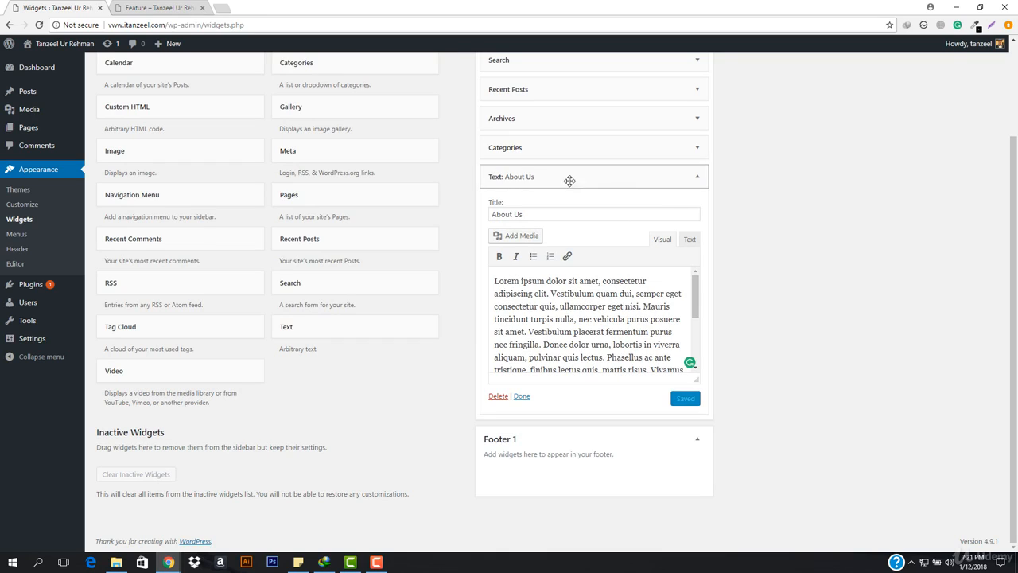
left_click_drag(569, 181, 557, 253)
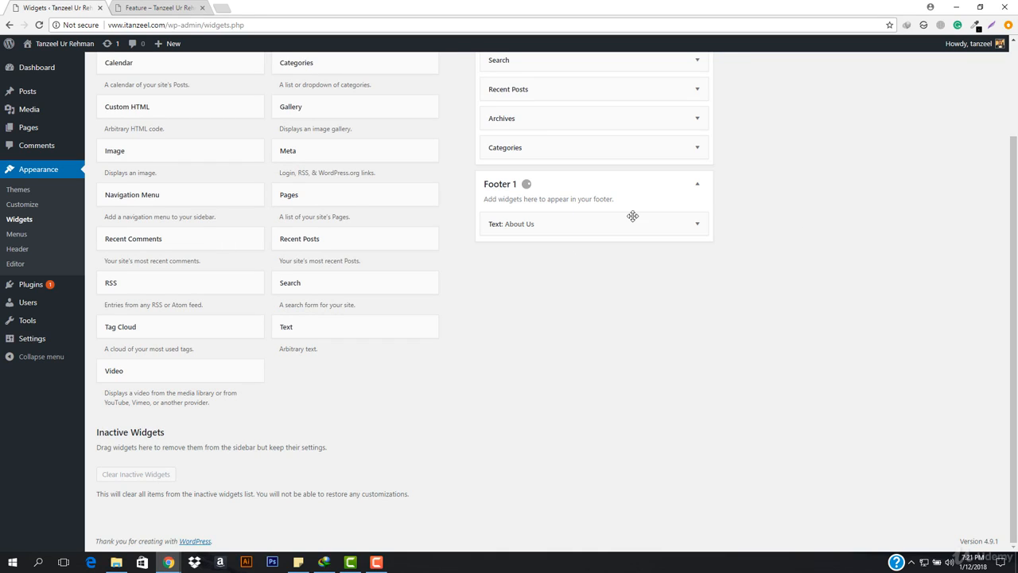
- Reload the Feature category page on the live site and examine the About Us block in its footer
left_click(133, 7)
left_click(201, 29)
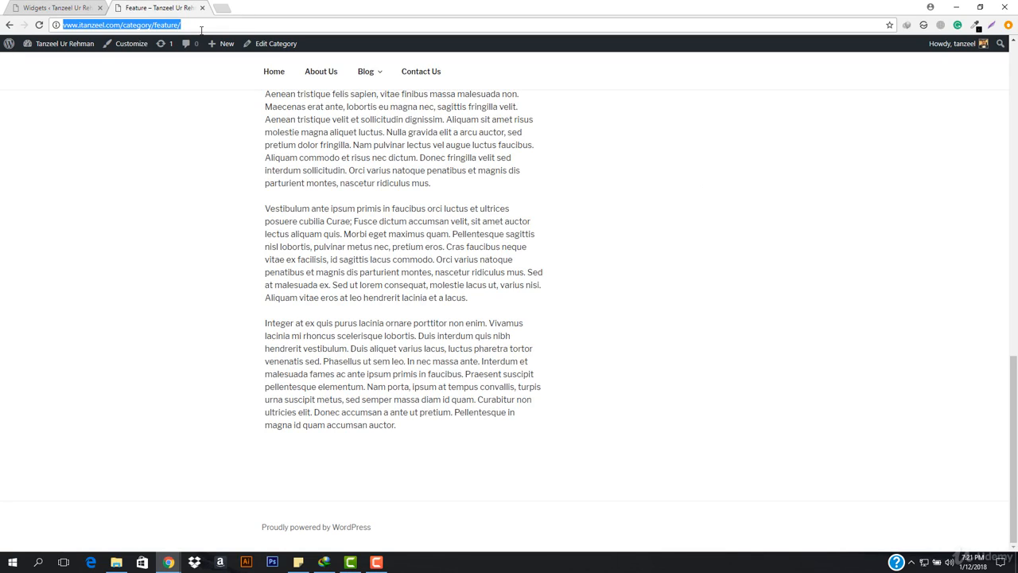
key("Return")
scroll(404, 225, "down", 3)
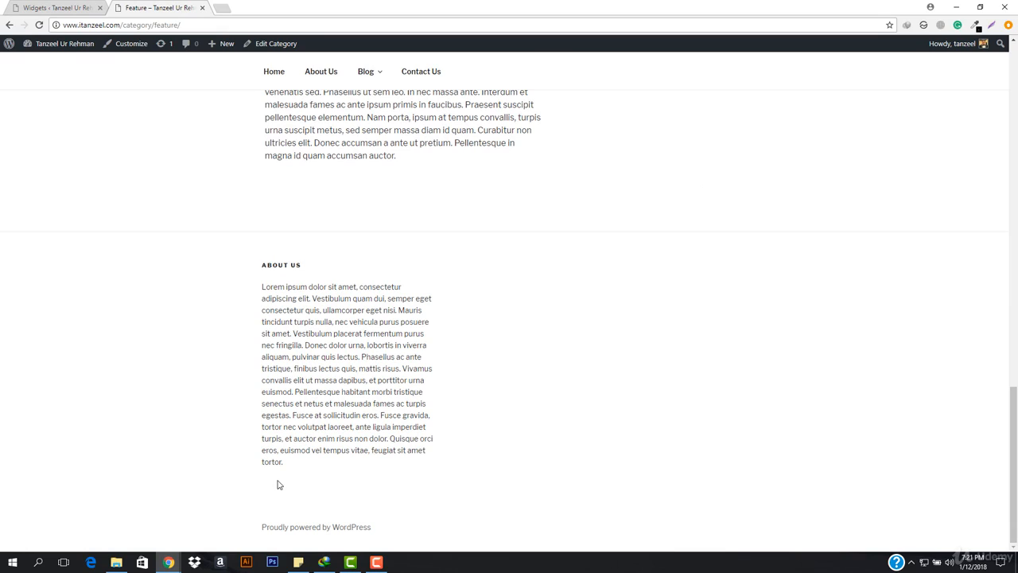
left_click_drag(252, 262, 410, 472)
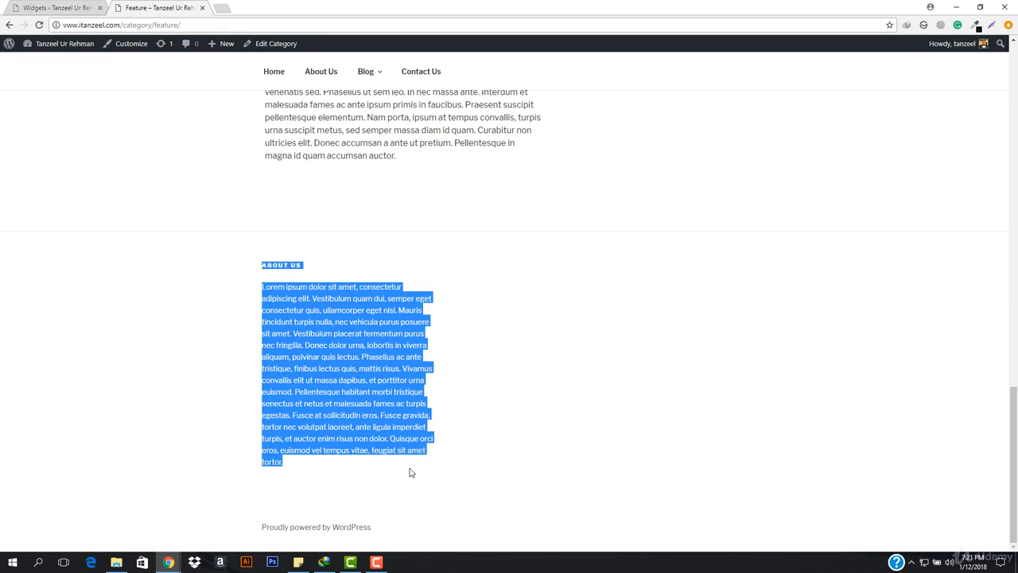
left_click(410, 472)
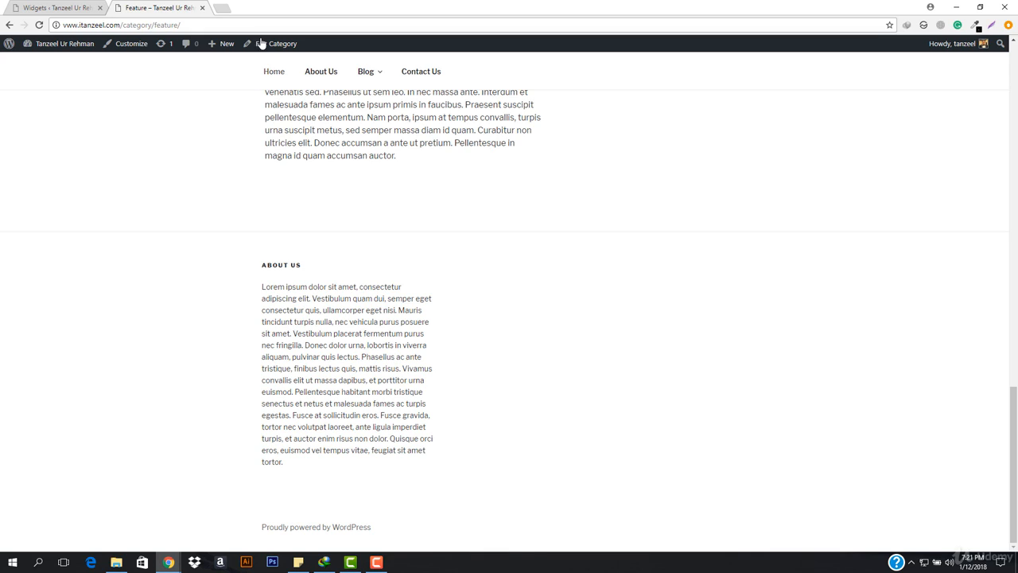
- Open the instructor's Udemy profile page in a new browser tab, look at its footer, and close the tab
left_click(225, 10)
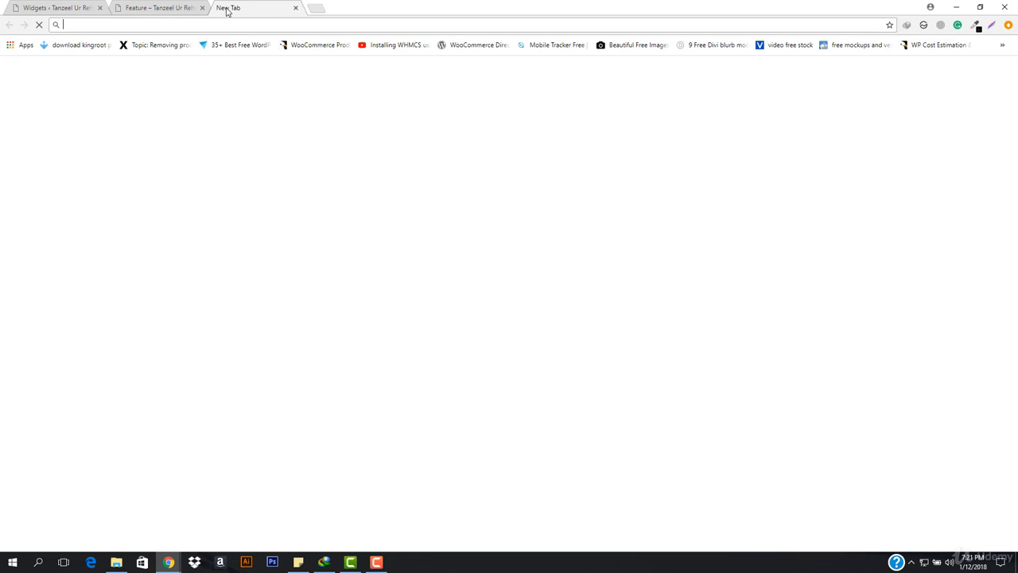
type("ude")
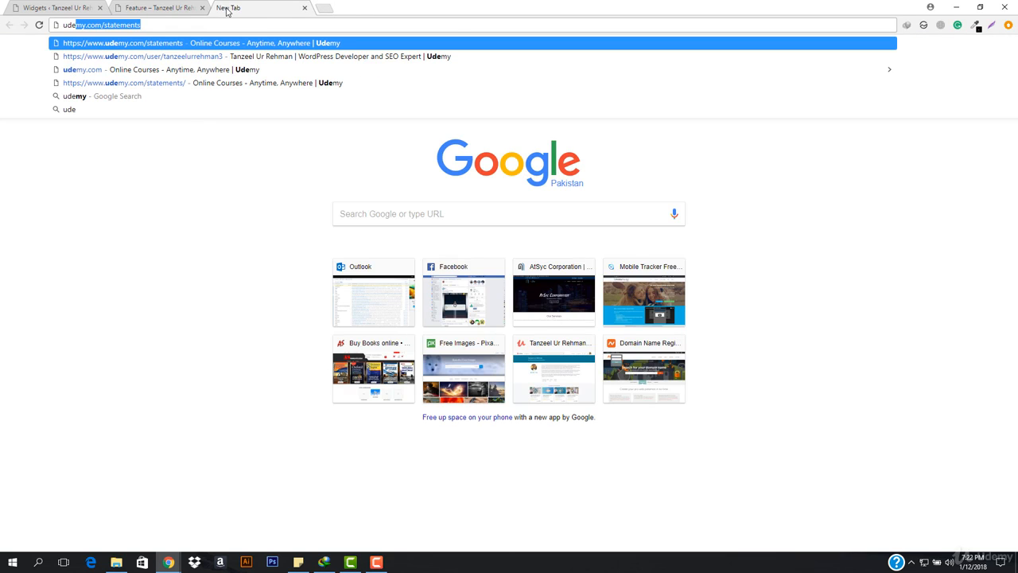
key("Down")
key("Down")
key("Return")
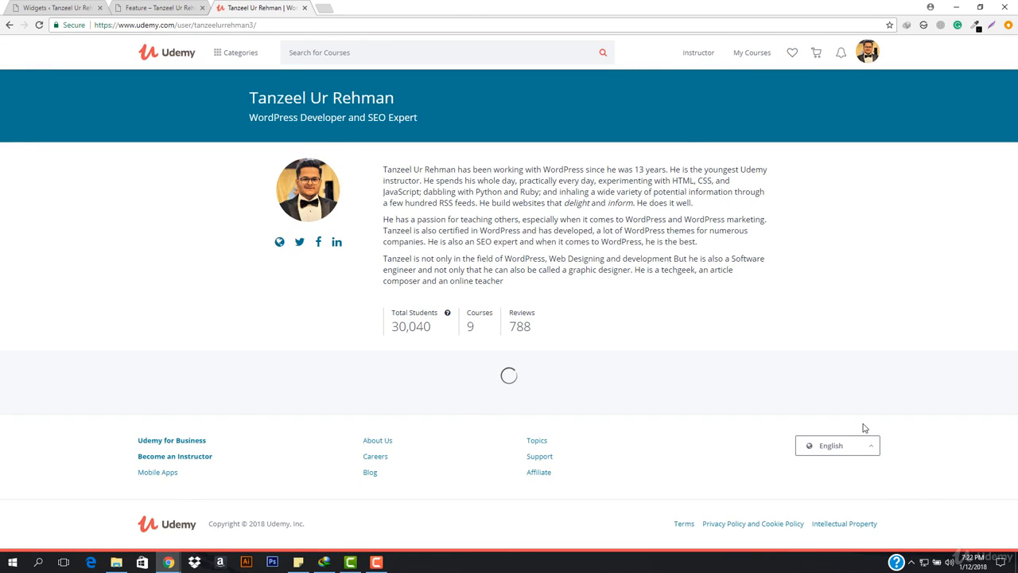
scroll(429, 445, "down", 1)
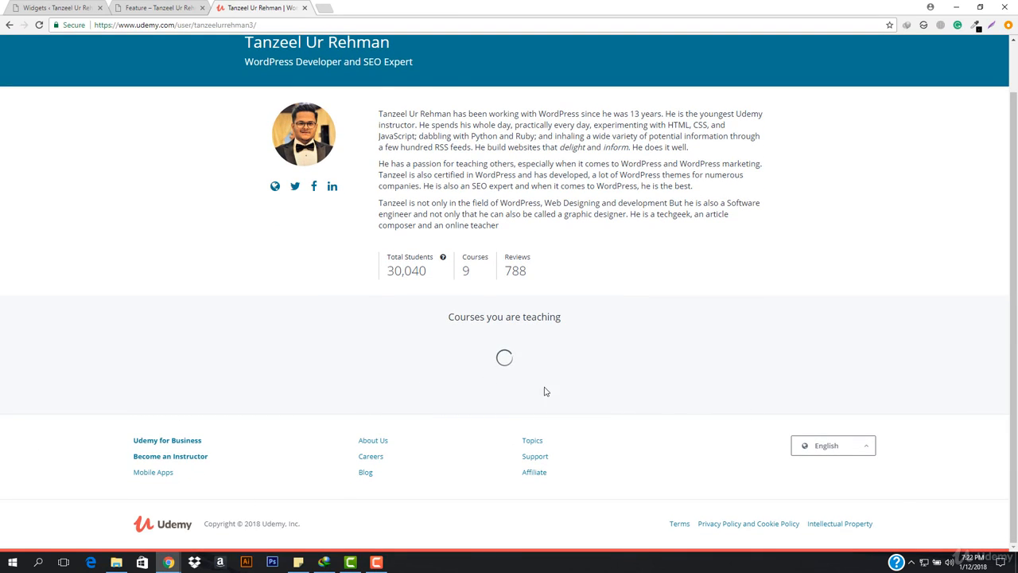
left_click(304, 7)
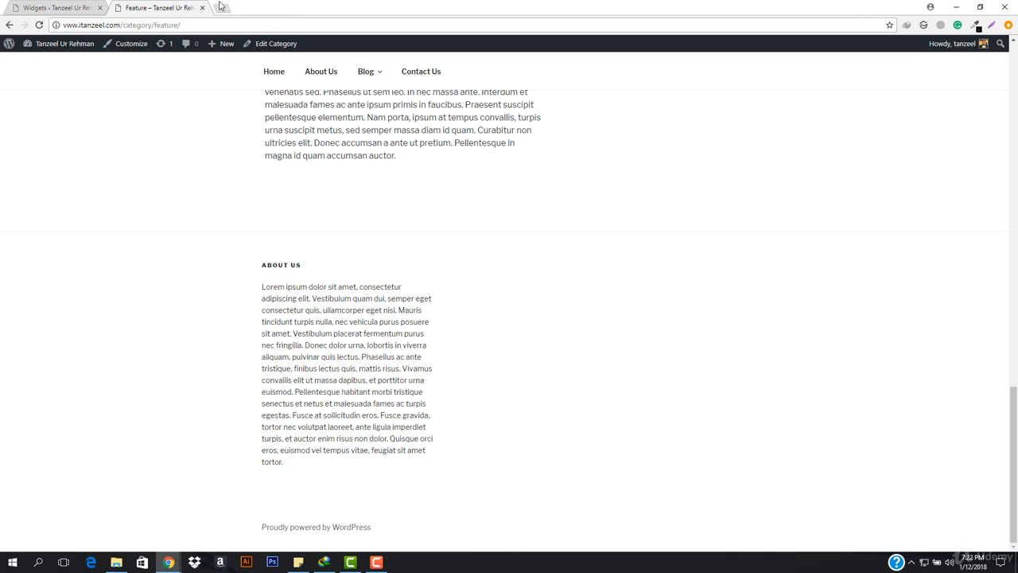
- Open apple.com in a new browser tab and examine the link columns in its footer
left_click(221, 7)
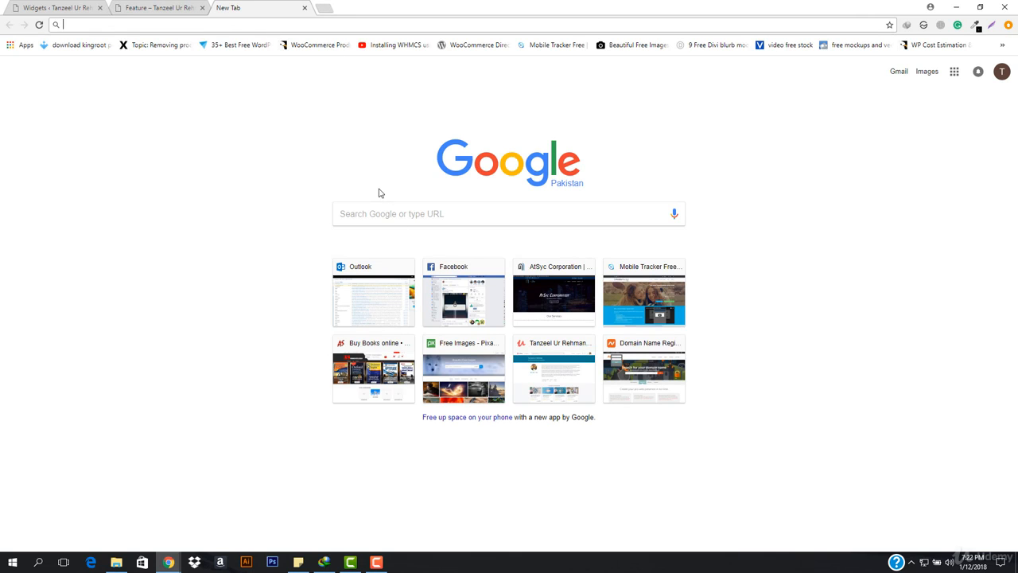
type("apple.com")
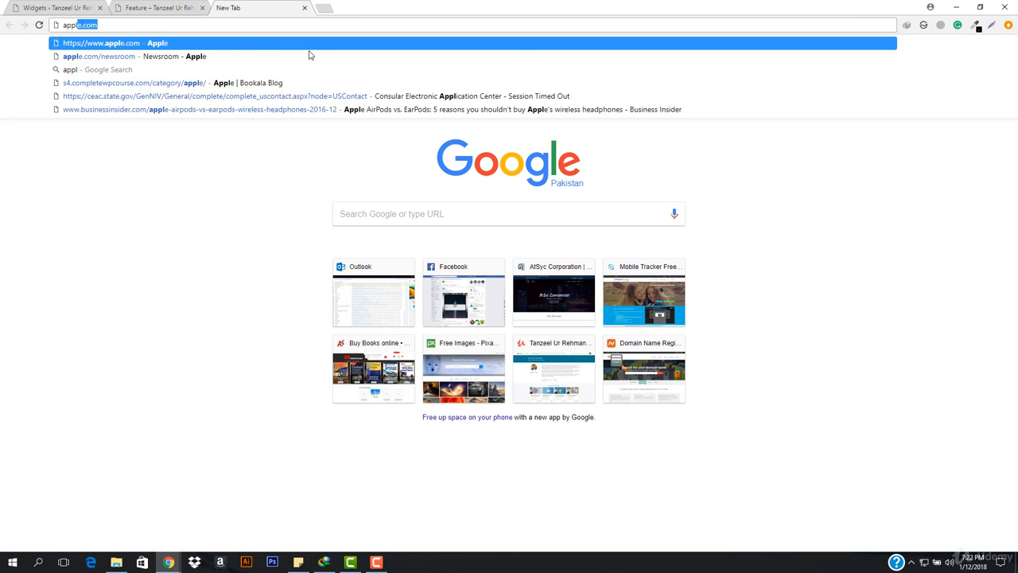
key("Return")
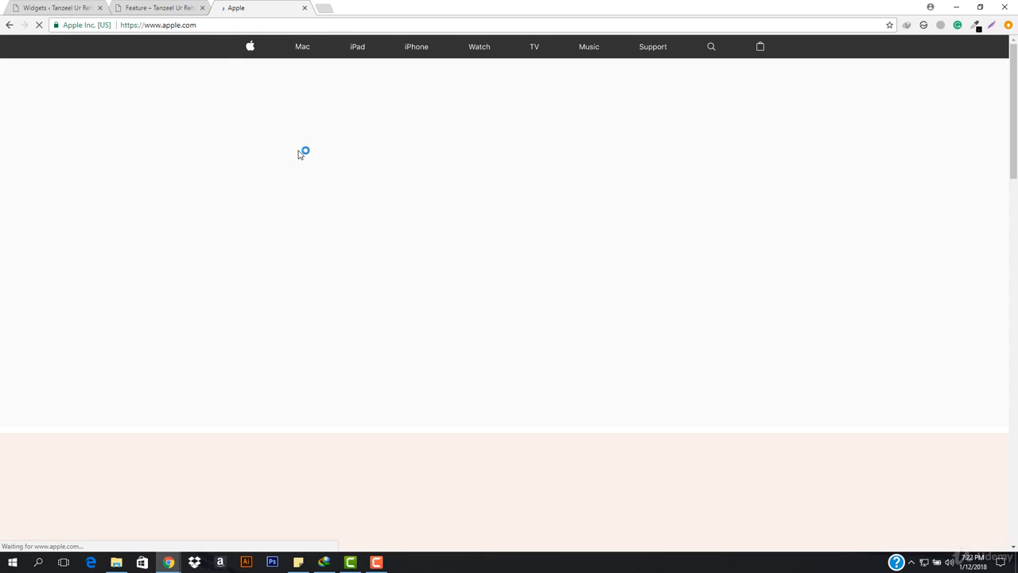
scroll(321, 225, "down", 20)
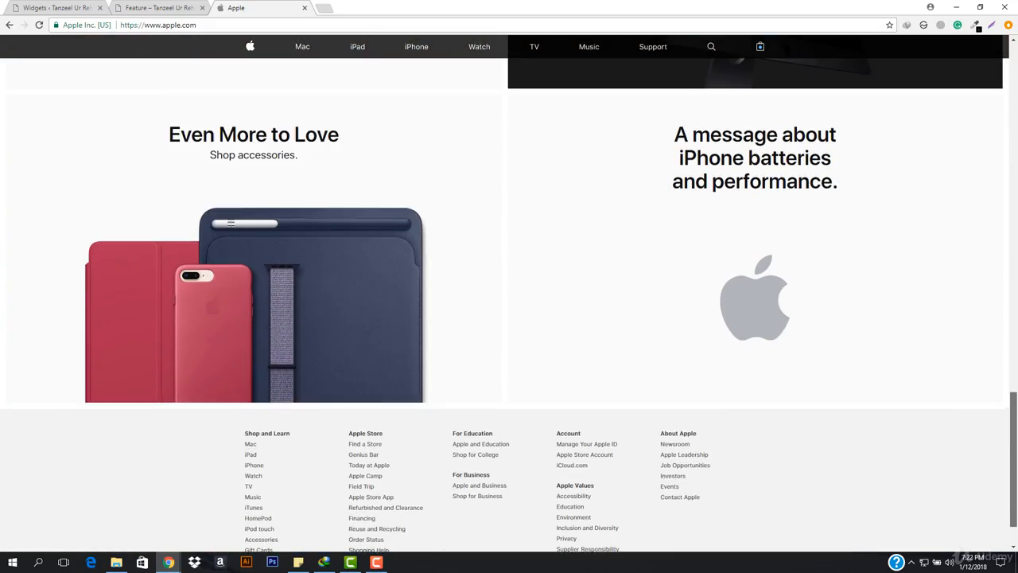
scroll(832, 477, "down", 1)
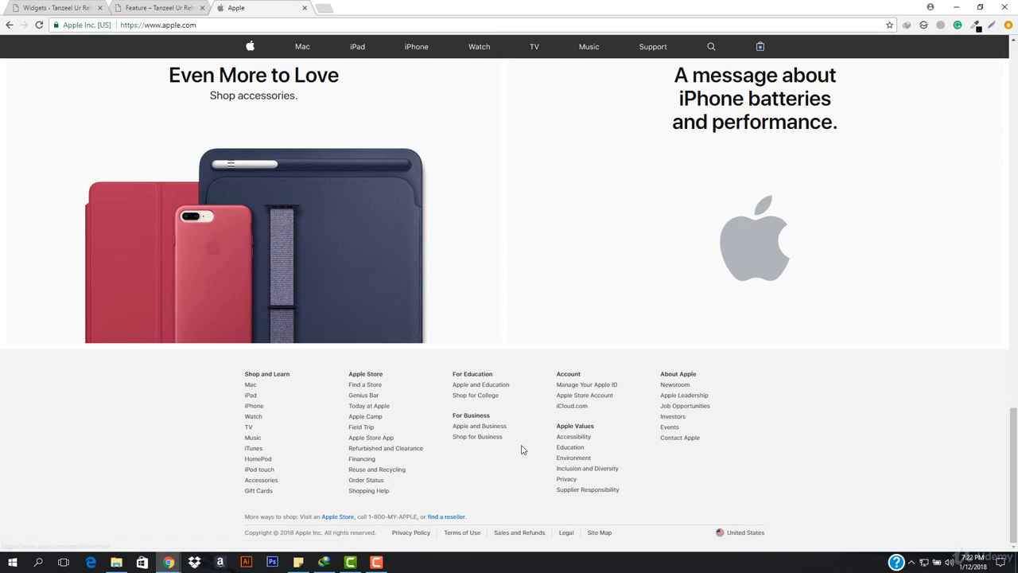
- Return to the WordPress Widgets page, add a Navigation Menu widget to Footer 2, and check which menus it offers
left_click(132, 7)
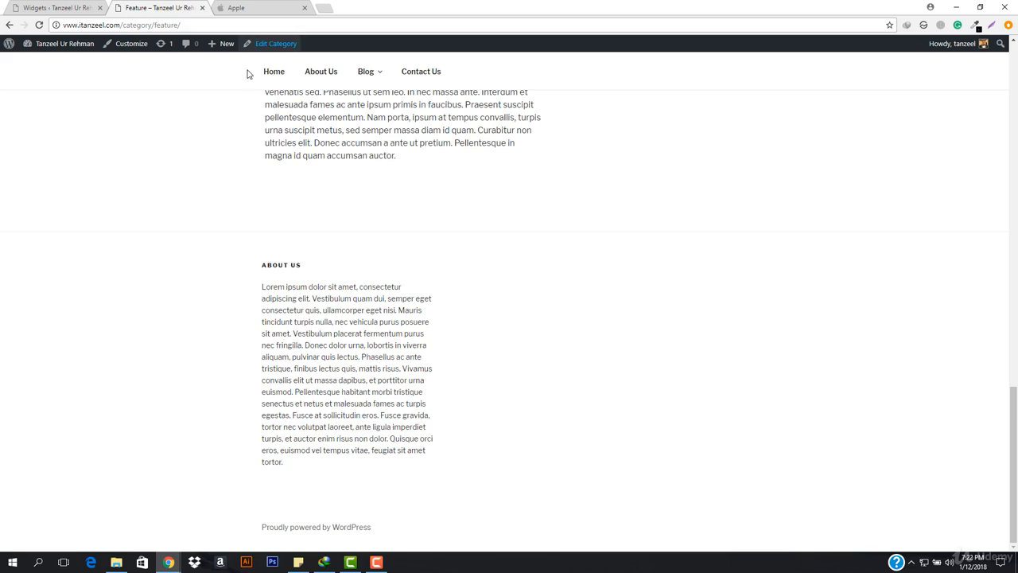
left_click(49, 6)
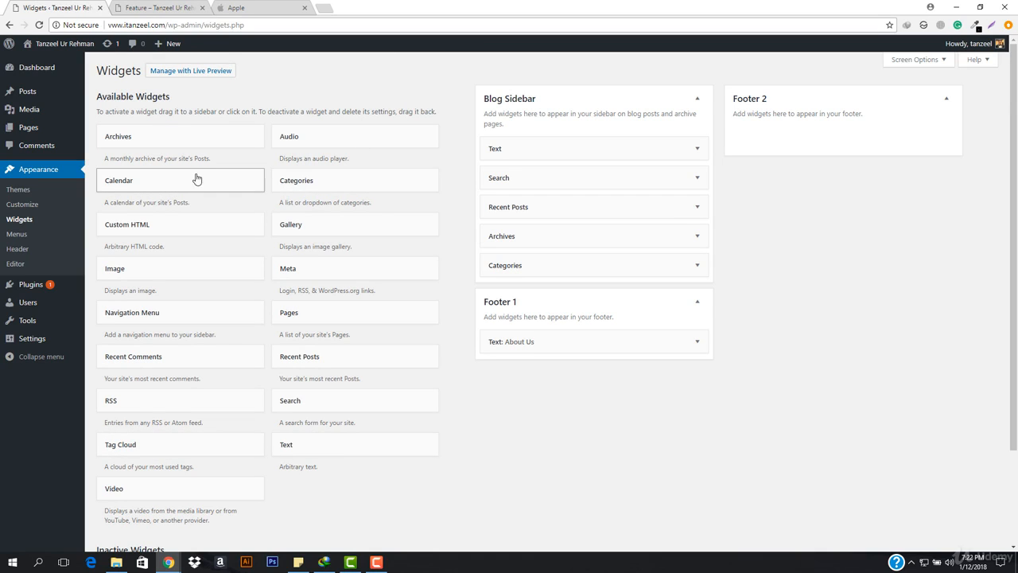
left_click(166, 314)
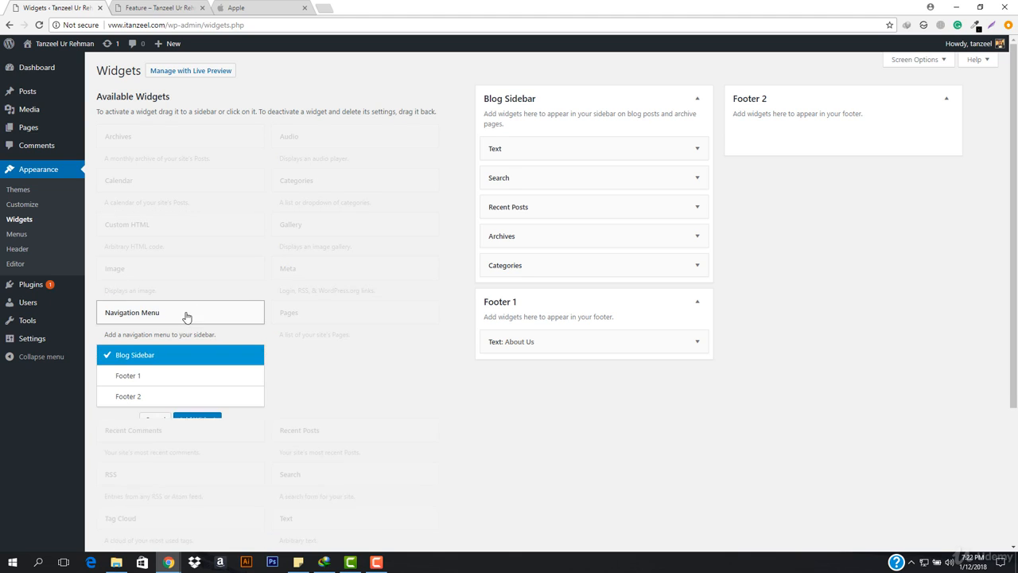
left_click(140, 400)
left_click(205, 423)
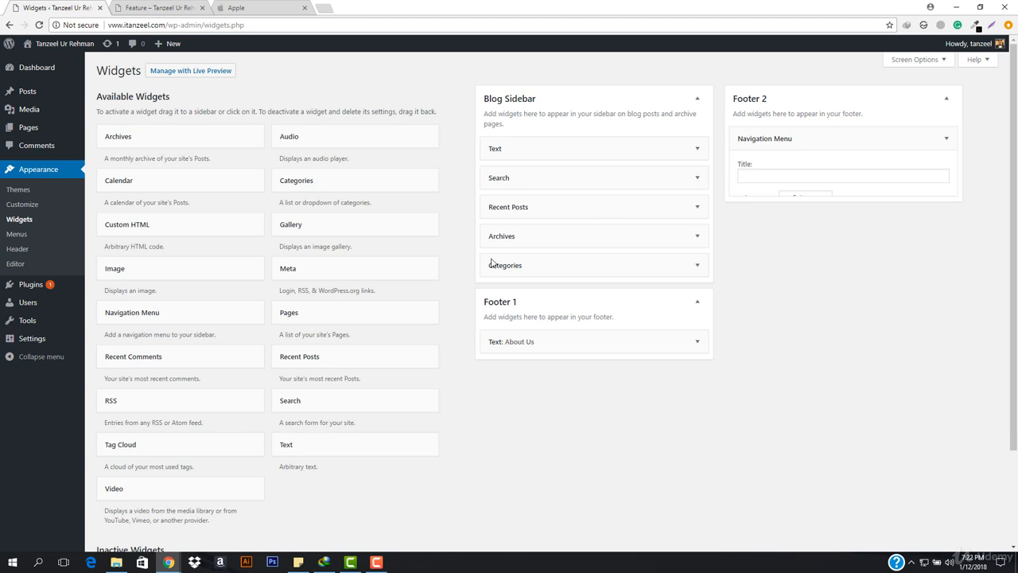
left_click(810, 200)
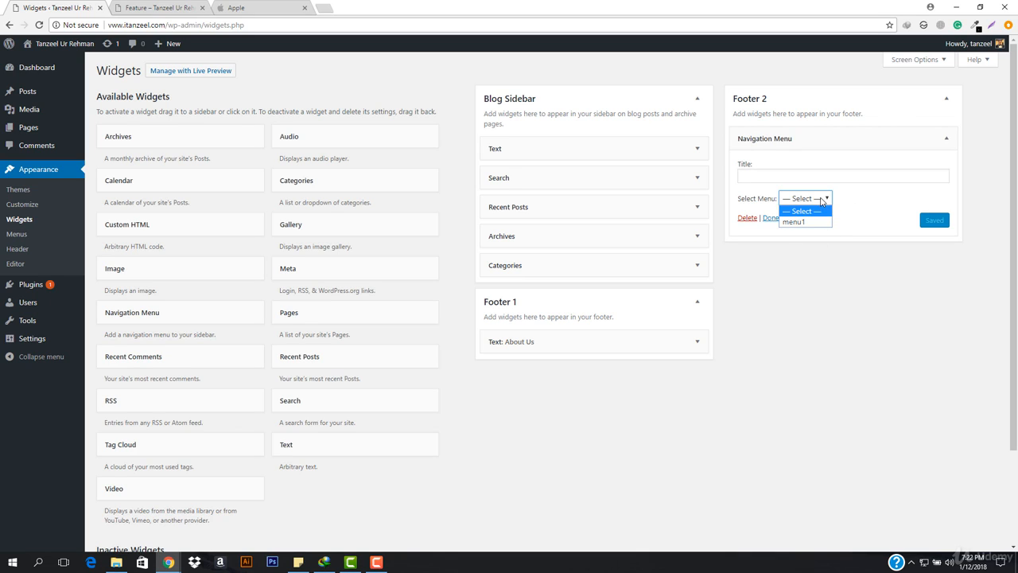
left_click(802, 210)
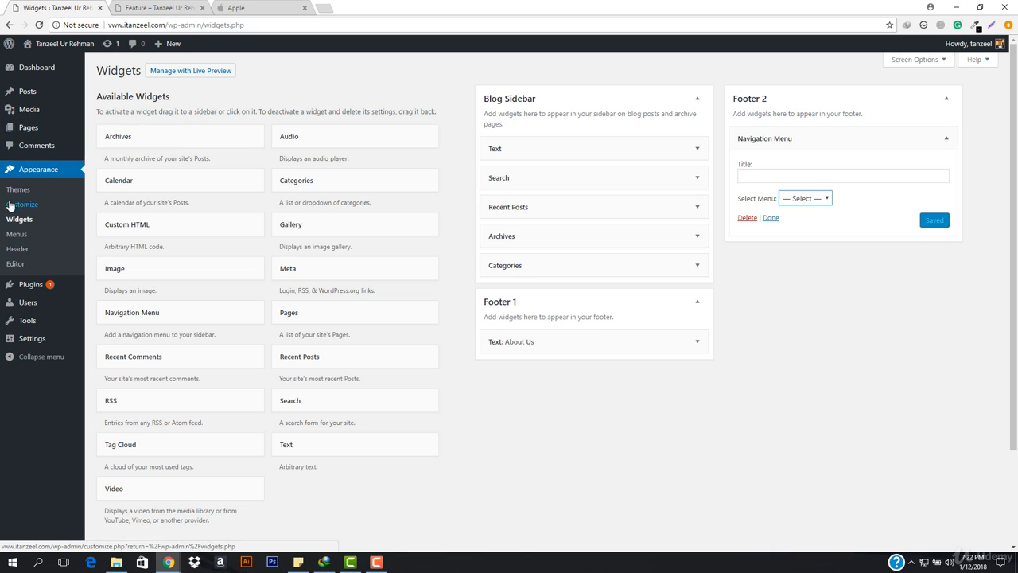
- Open the Menus page in a new browser tab and create a new menu named "footer menu"
right_click(21, 233)
left_click(46, 239)
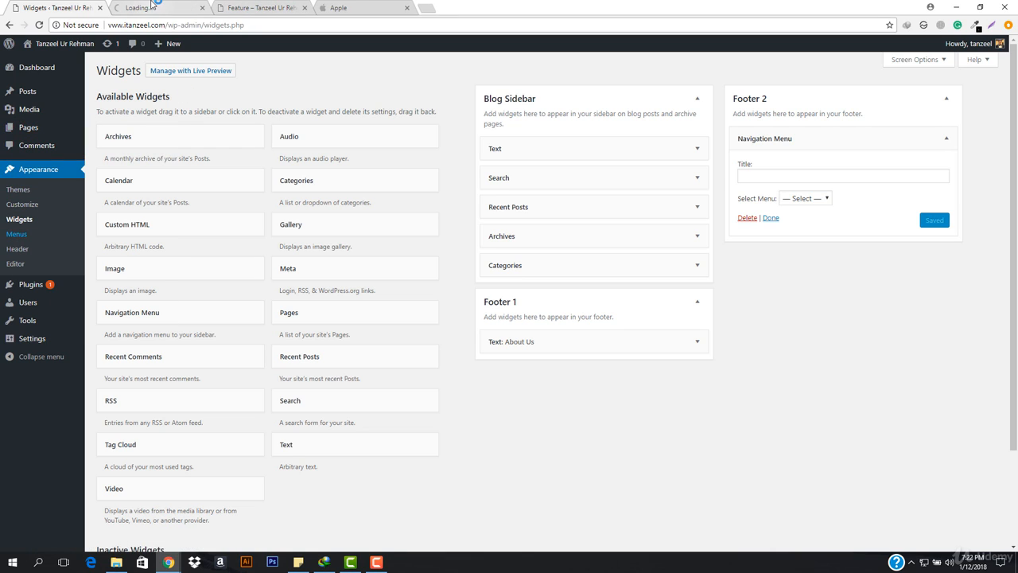
left_click(180, 9)
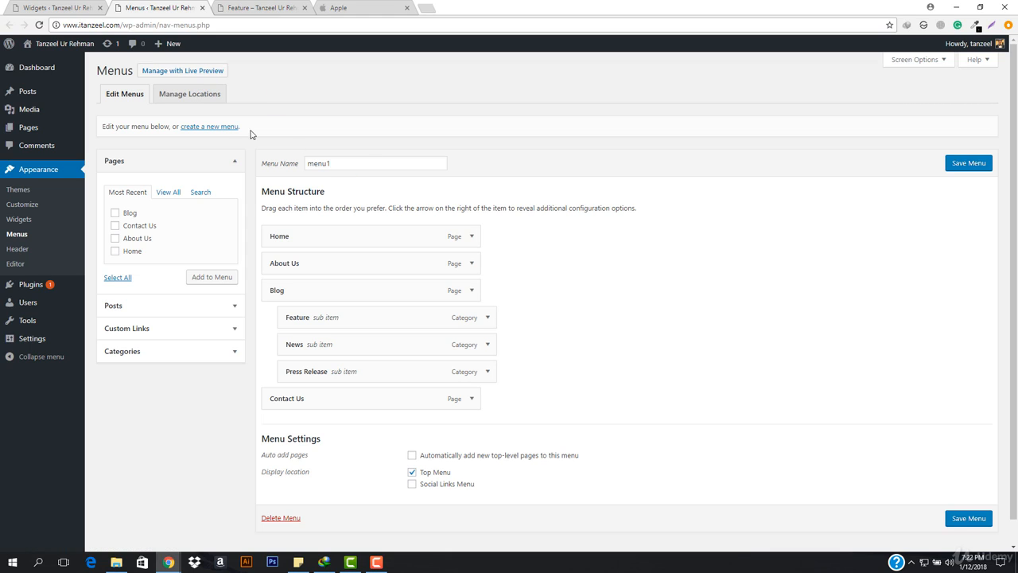
left_click(204, 126)
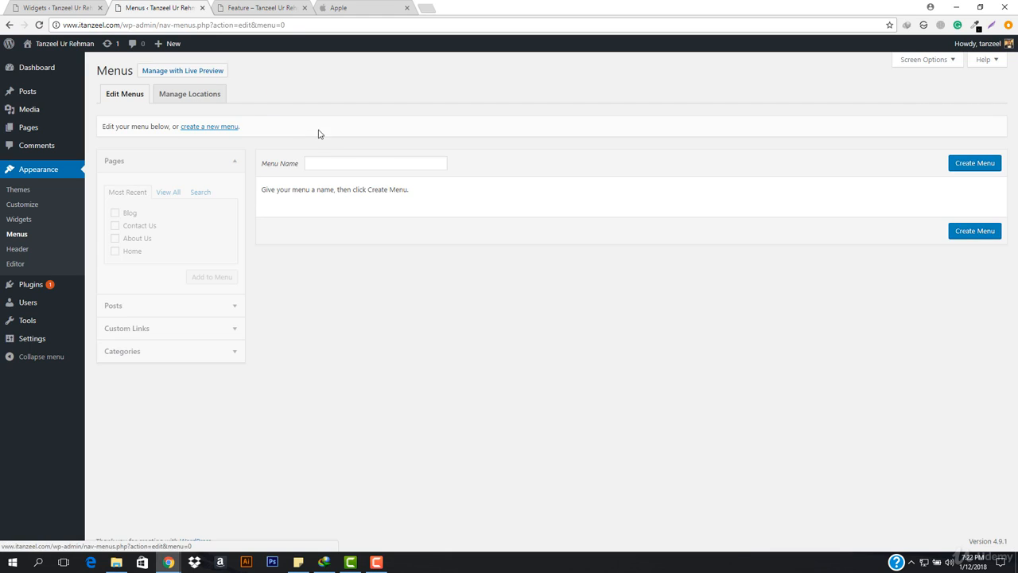
left_click(354, 162)
type("foo")
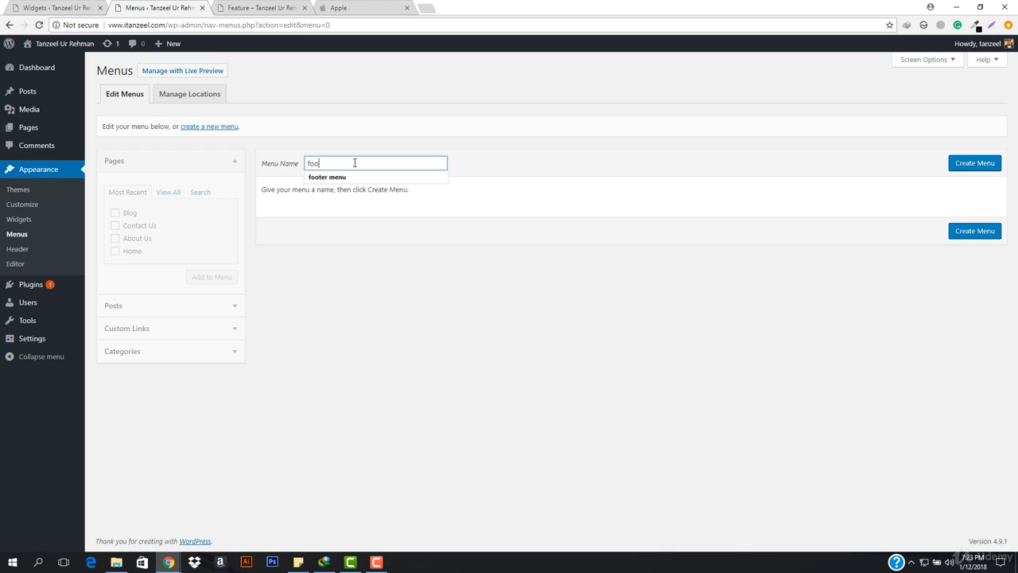
type("ter menu")
key("Return")
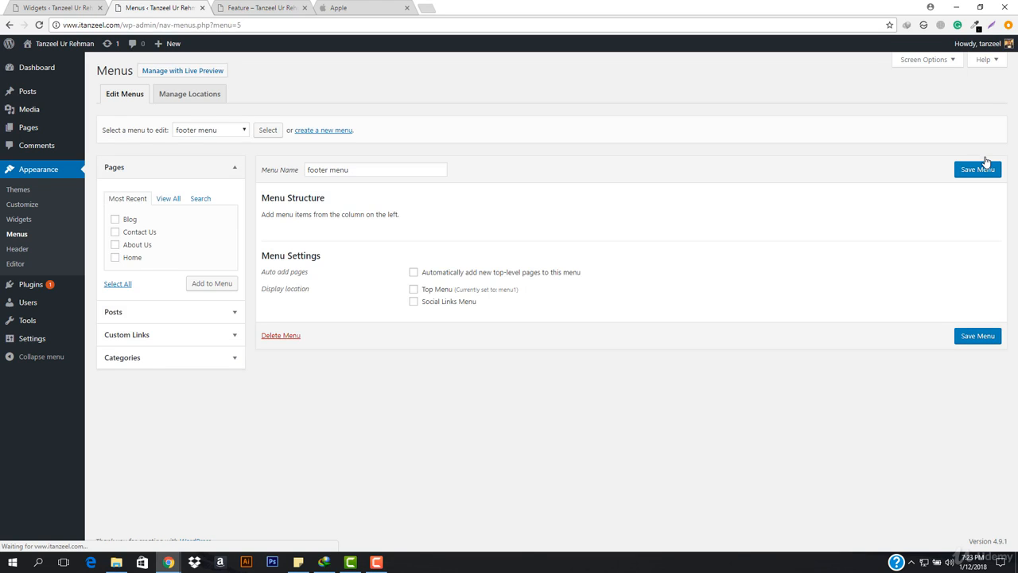
- Add all the pages to the footer menu and remove the duplicate Home item at its end
left_click(168, 198)
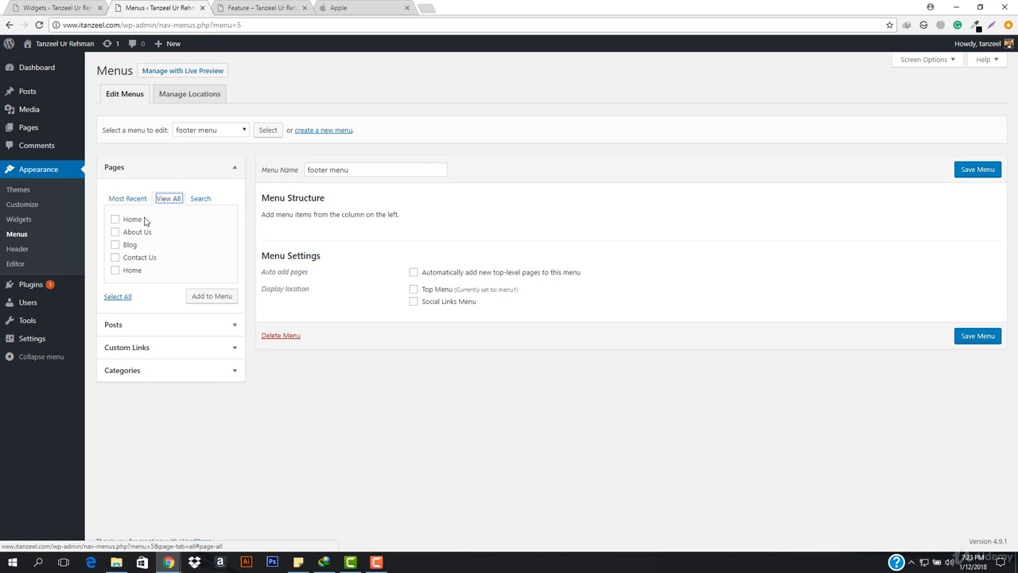
left_click(116, 297)
left_click(201, 296)
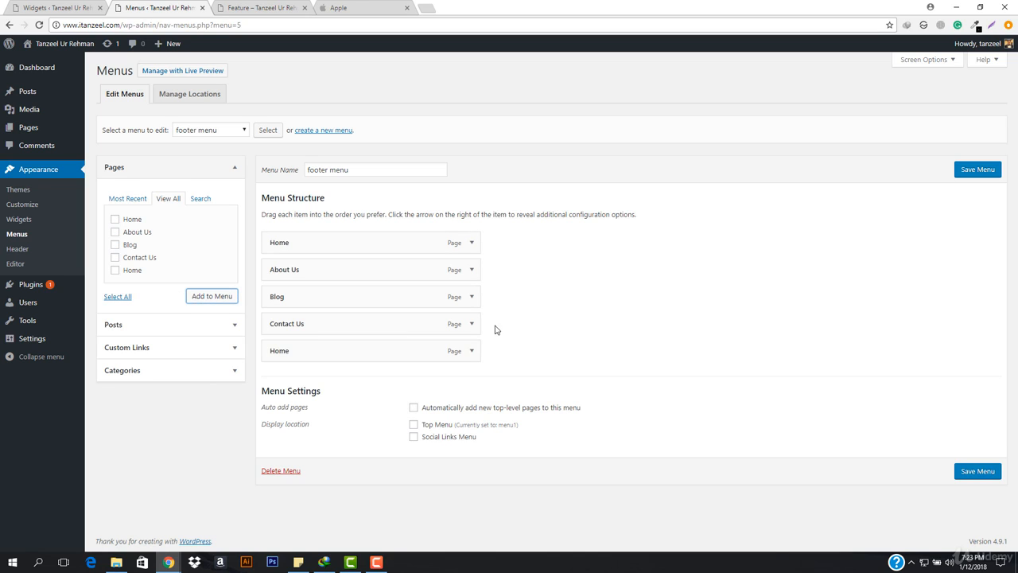
left_click(469, 355)
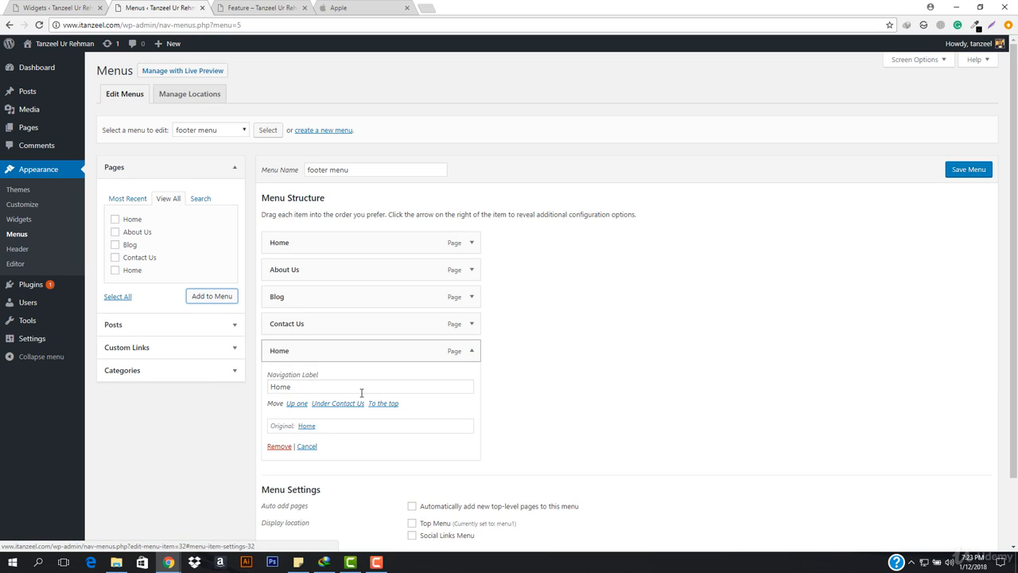
left_click(273, 446)
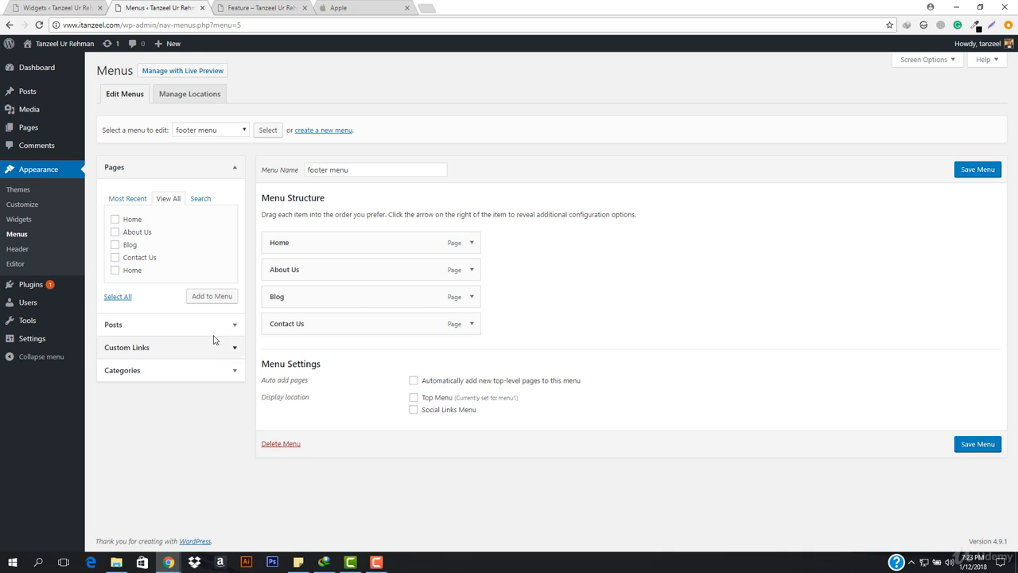
- Add the Feature, News and Press Release categories to the footer menu
left_click(204, 379)
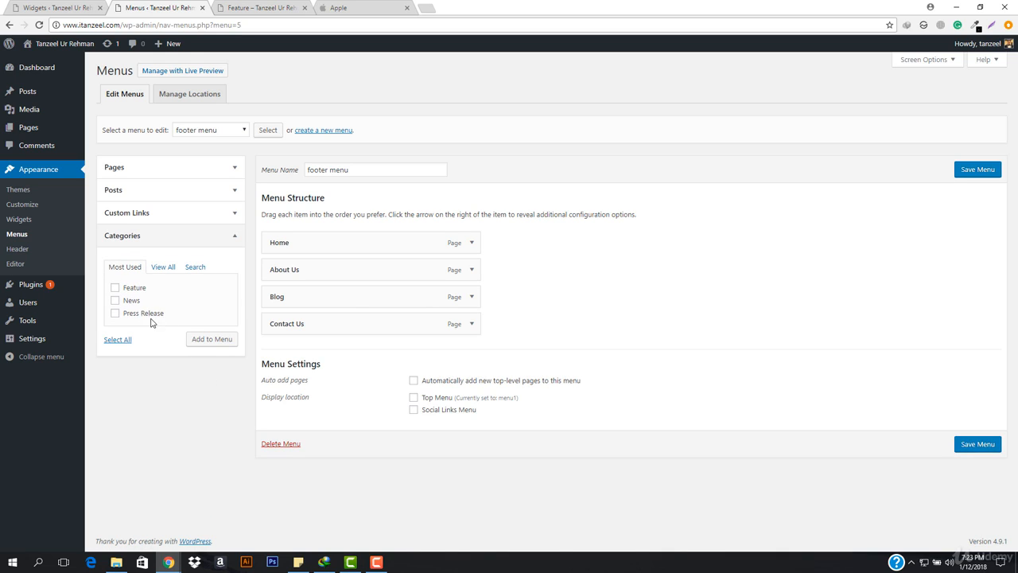
left_click(116, 340)
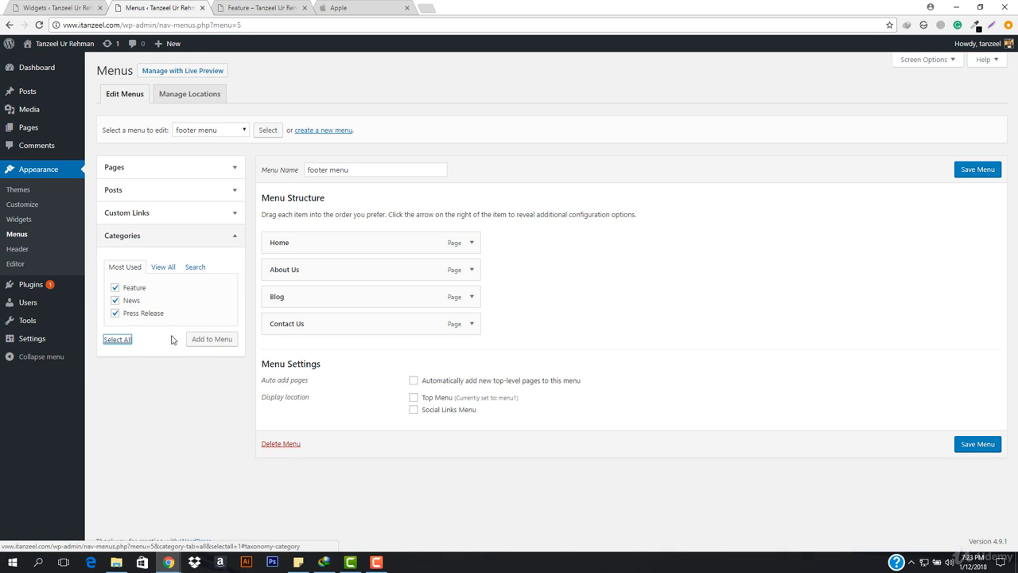
left_click(210, 338)
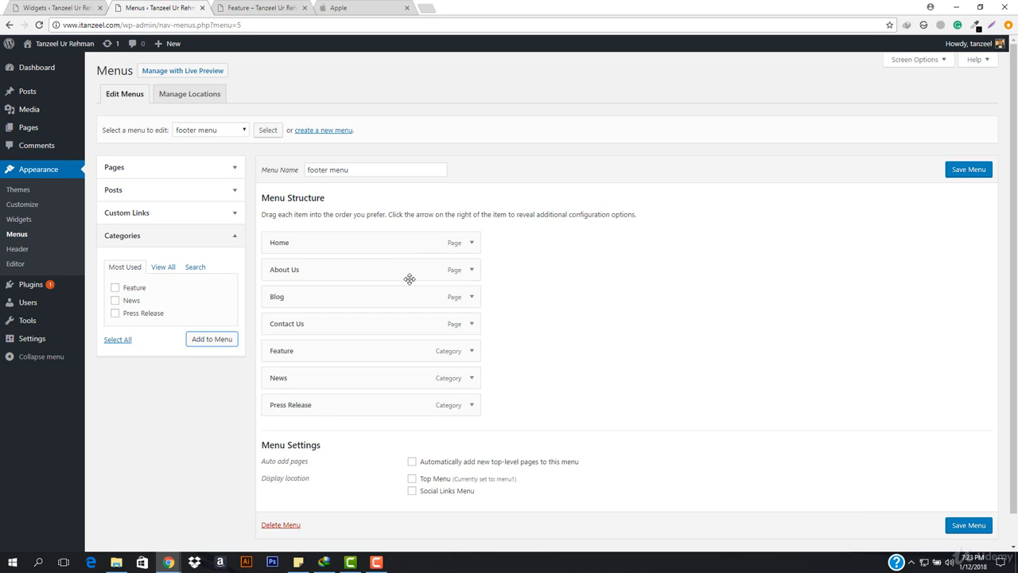
left_click(173, 221)
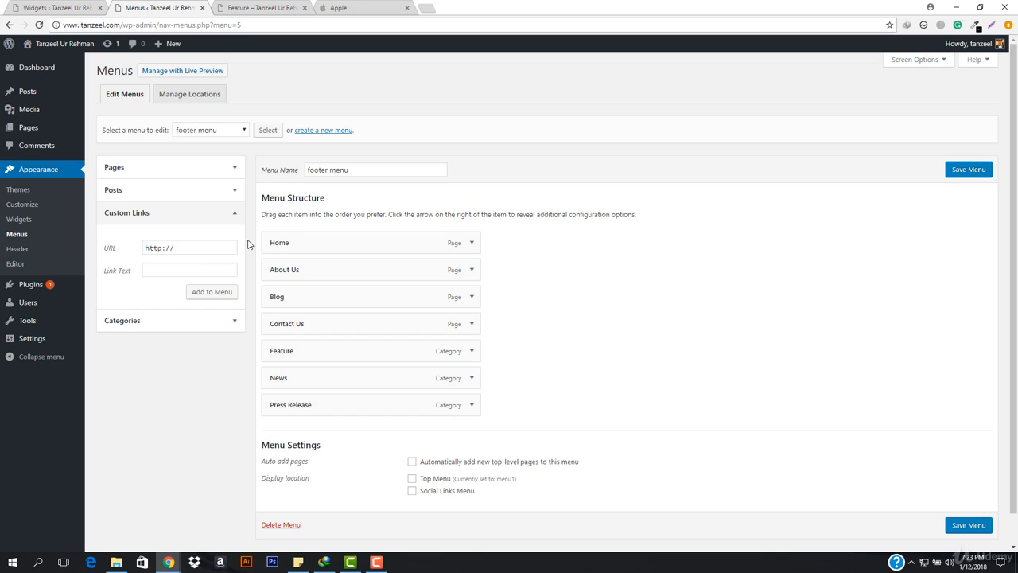
left_click(206, 248)
left_click(206, 249)
type("fb.com")
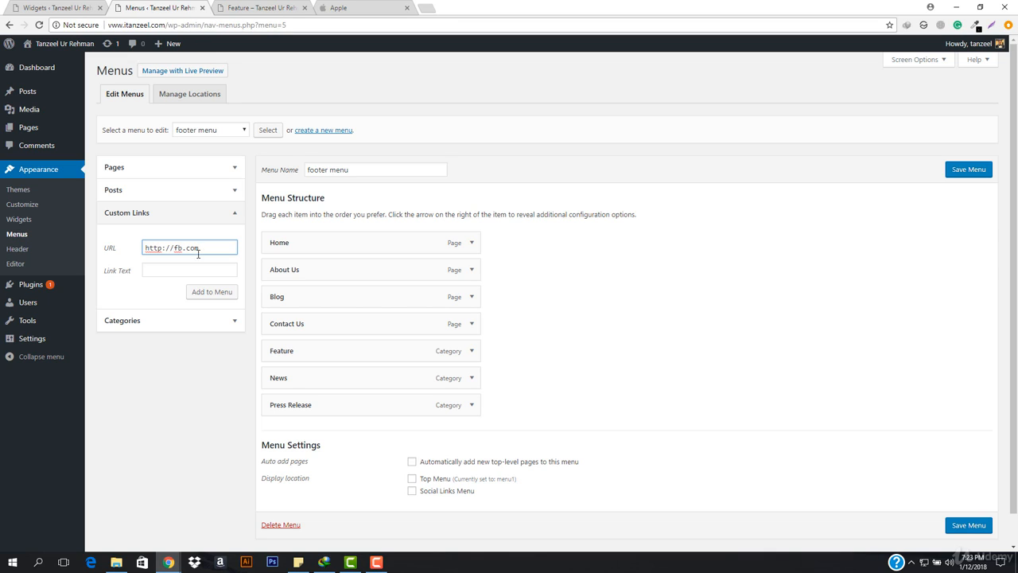
left_click(189, 272)
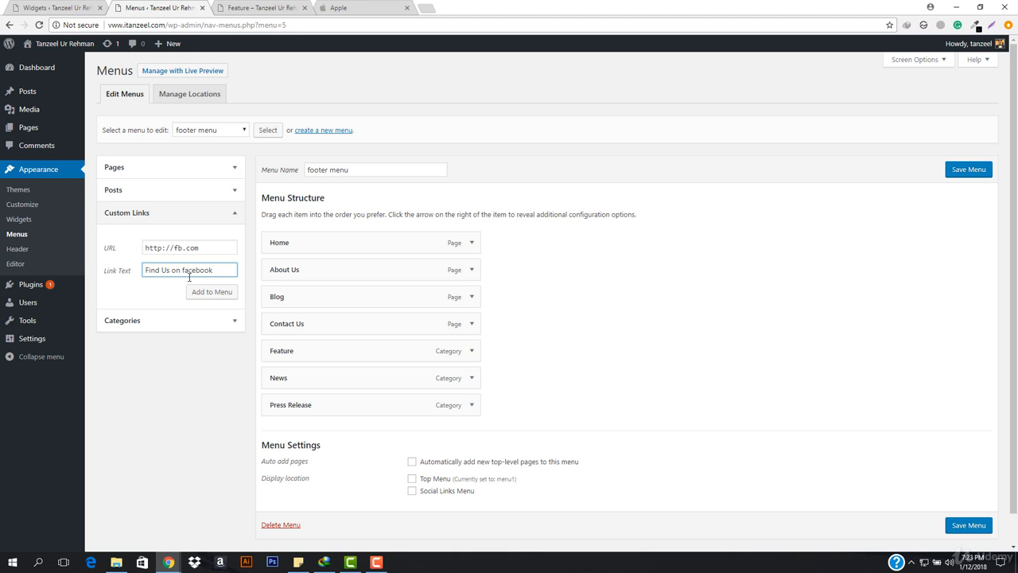
left_click(198, 292)
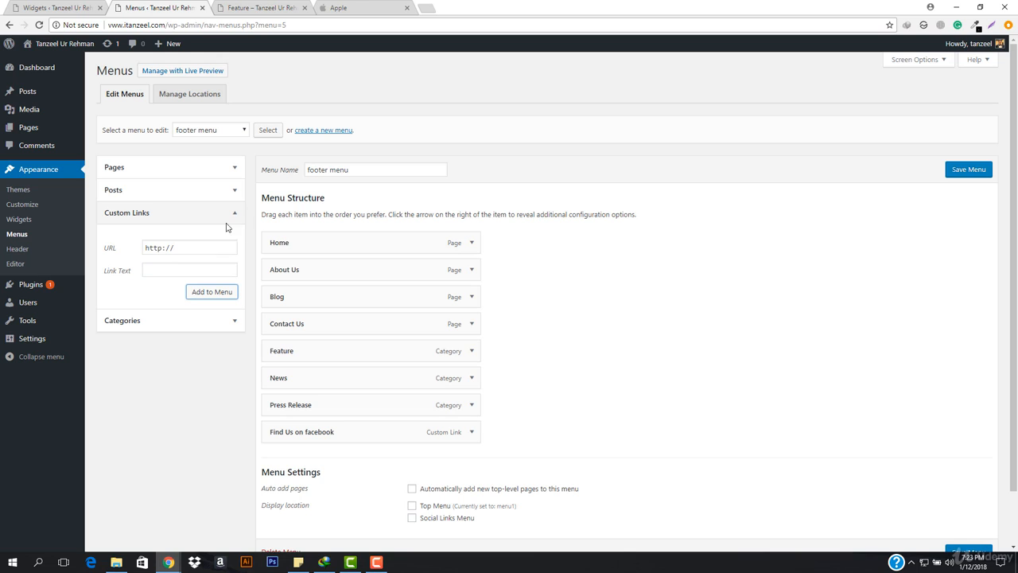
left_click(966, 172)
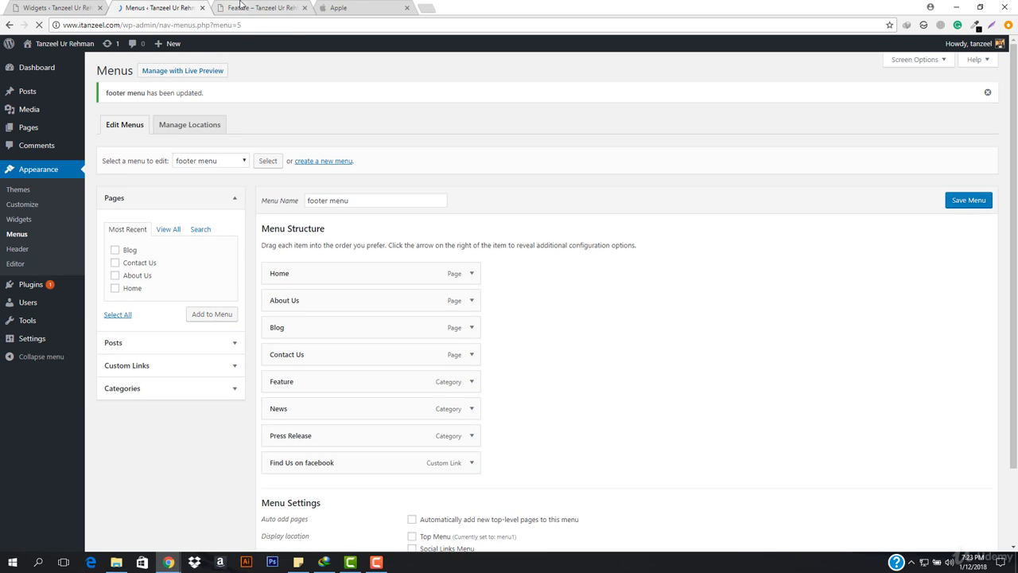
- Reload the Widgets page, assign "footer menu" to the Footer 2 Navigation Menu widget, and save the widget
left_click(51, 7)
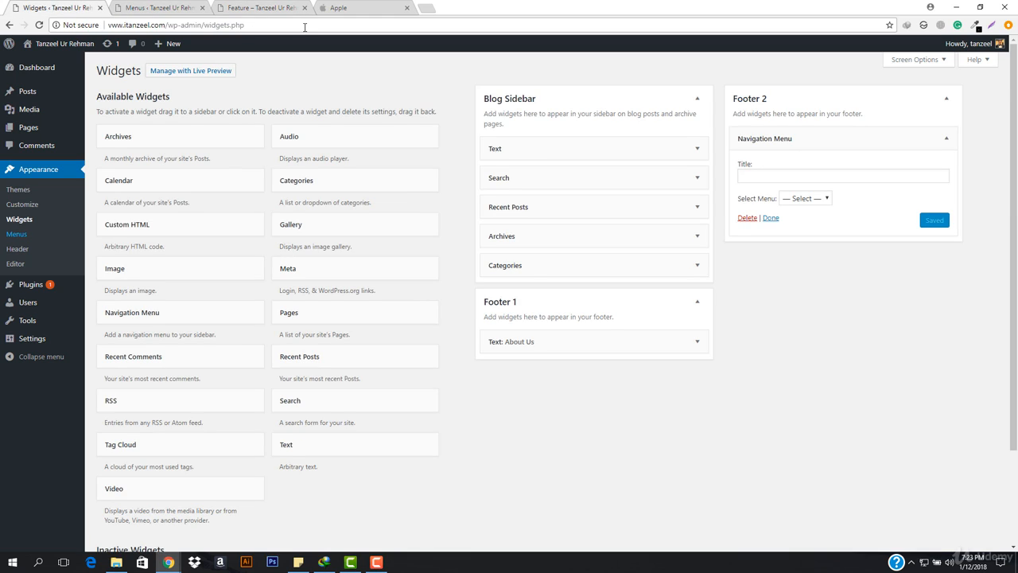
left_click(304, 27)
key("Return")
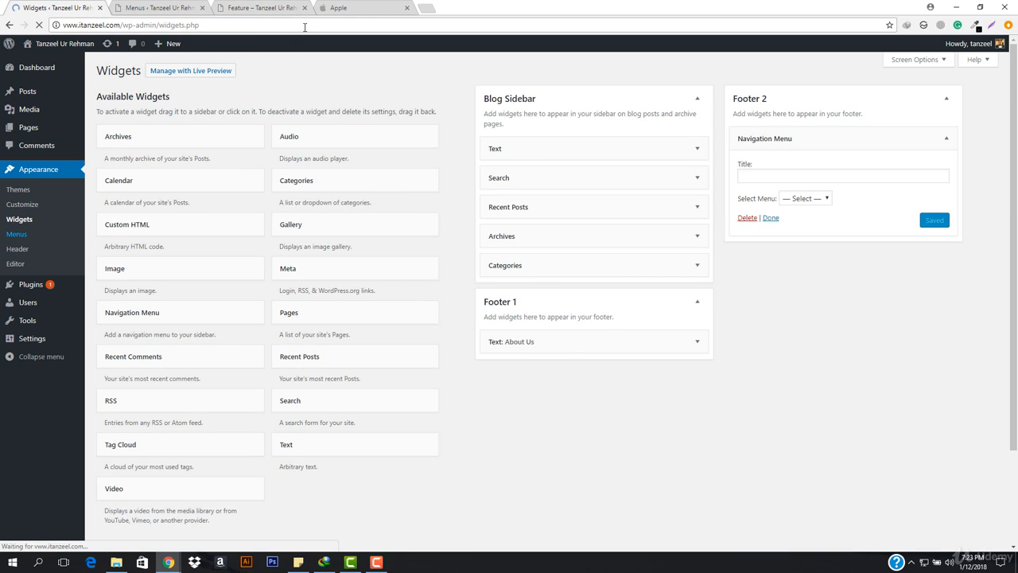
left_click(823, 100)
left_click(941, 149)
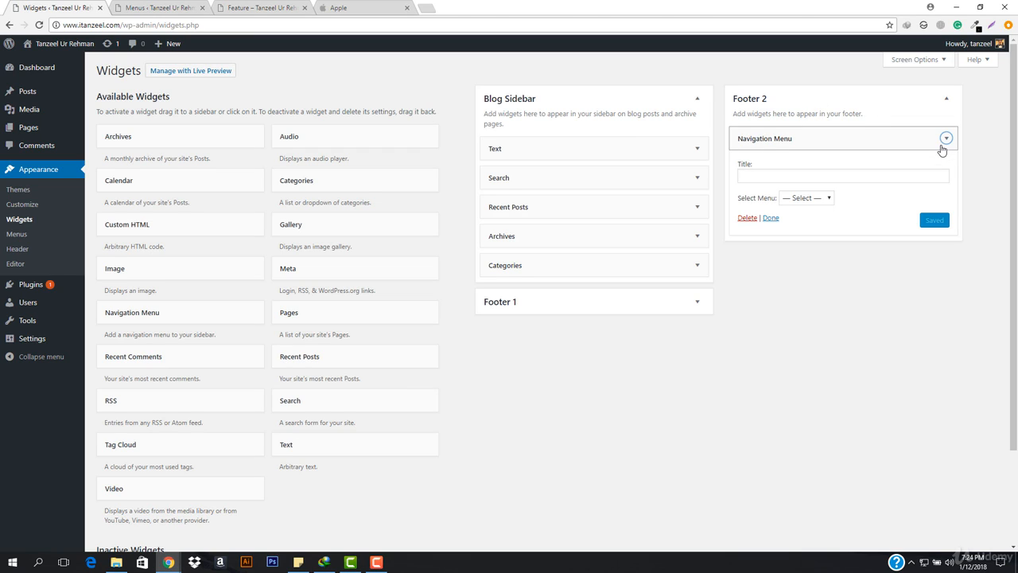
left_click(807, 199)
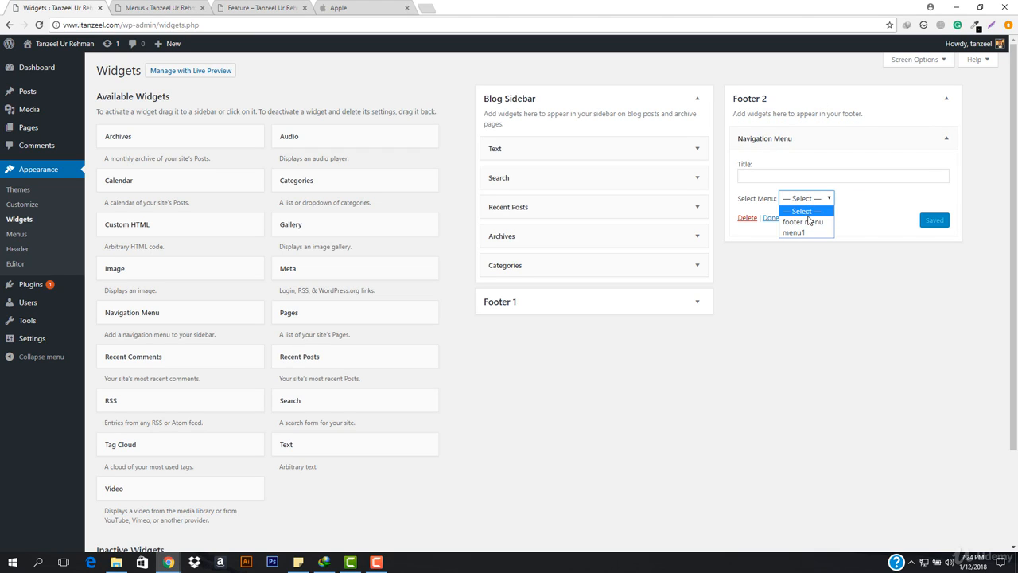
left_click(809, 222)
left_click(934, 220)
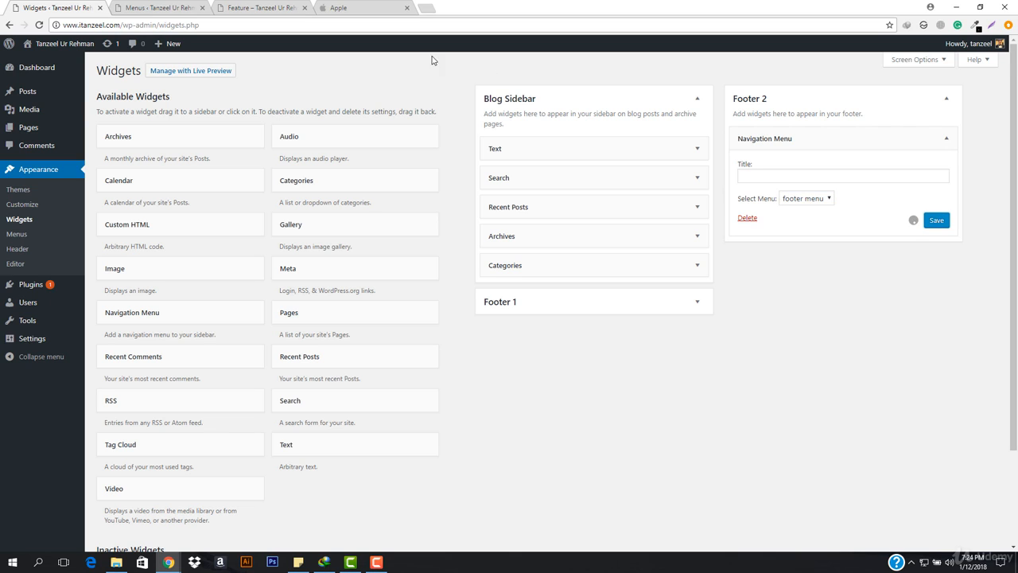
- Review the saved footer menu's items and reload the live Feature category page to examine its footer links
left_click(187, 8)
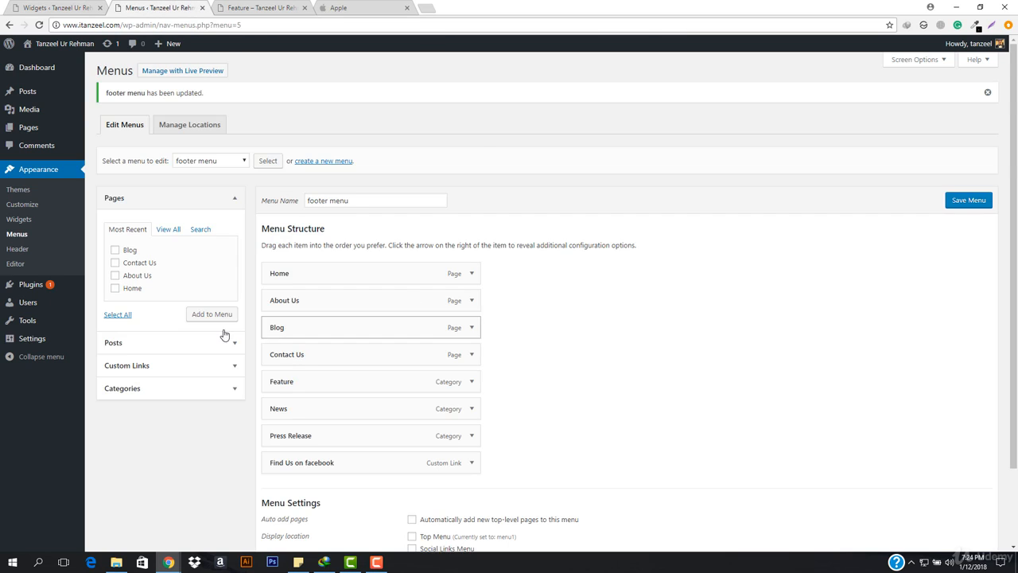
scroll(446, 432, "down", 2)
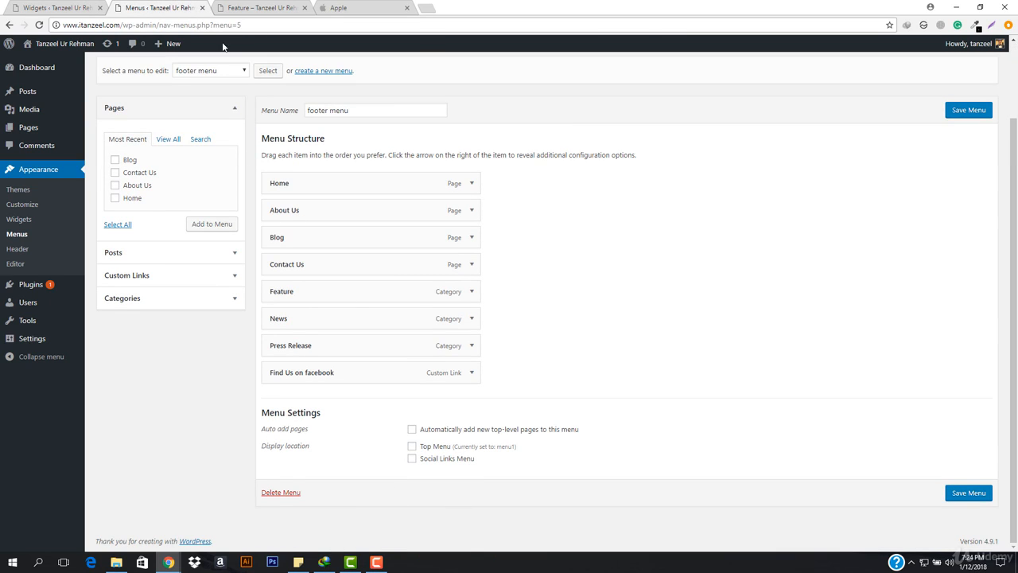
left_click(264, 8)
left_click(191, 24)
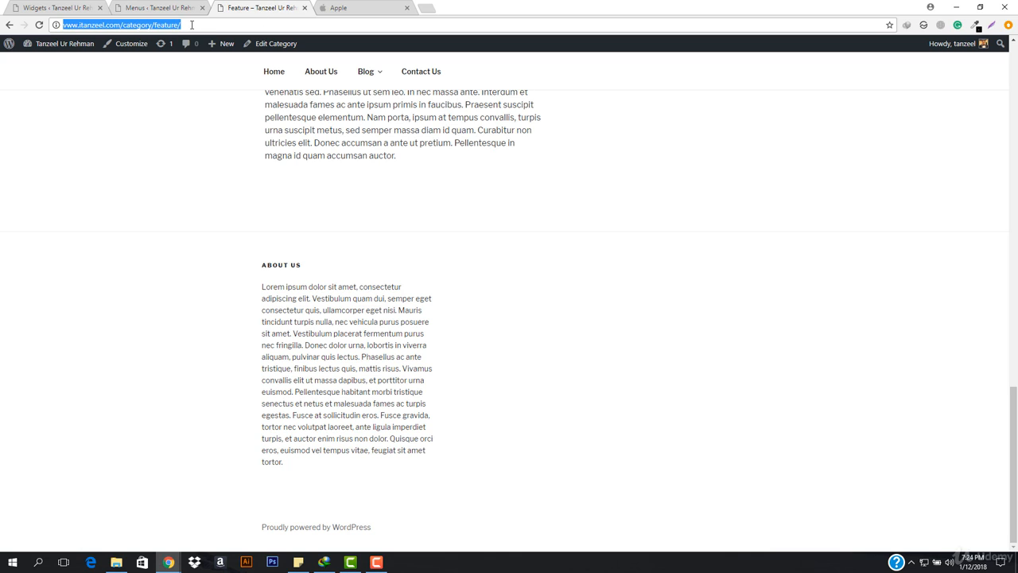
key("Return")
mouse_move(365, 73)
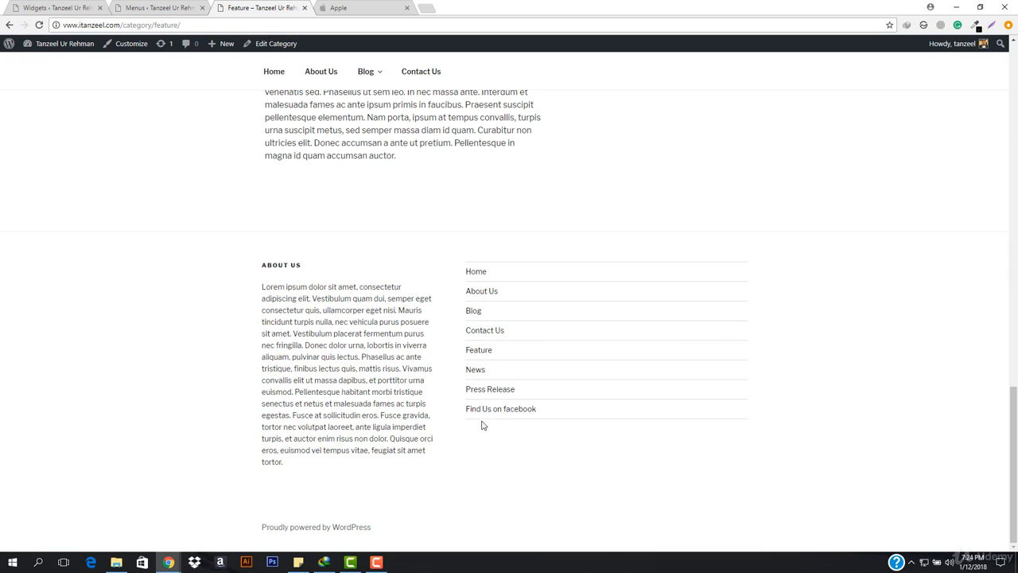
- Title the Footer 2 Navigation Menu widget "All Pages" and save it
left_click(56, 8)
left_click(780, 176)
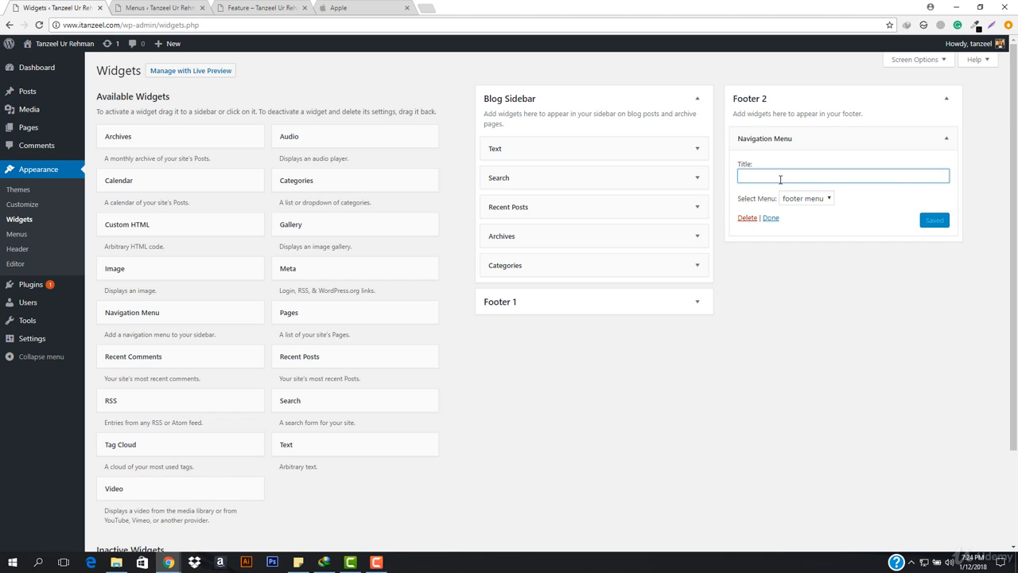
type("Need Help?")
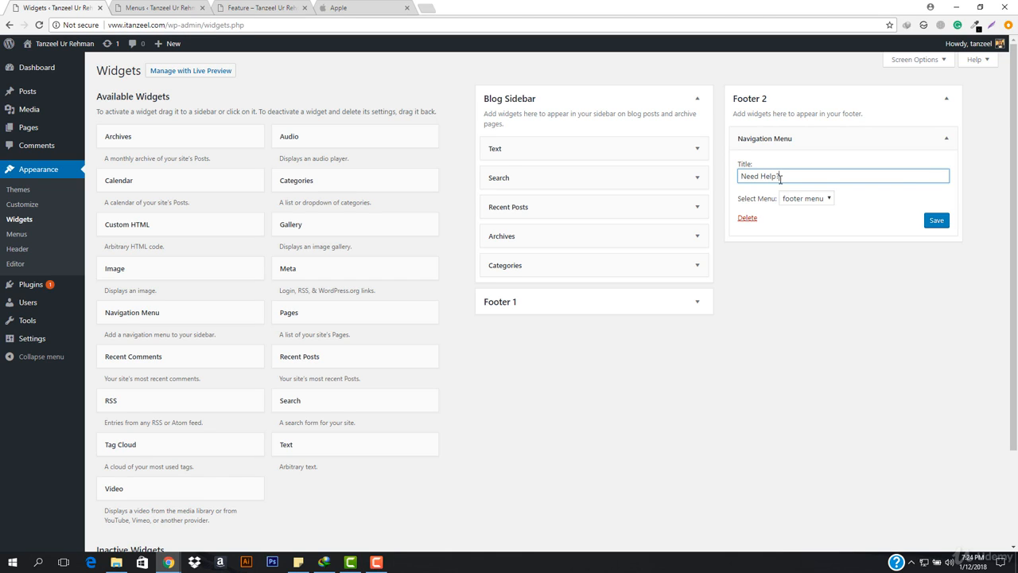
triple_click(780, 178)
type("Menu")
triple_click(780, 178)
type("All Pages")
left_click(936, 221)
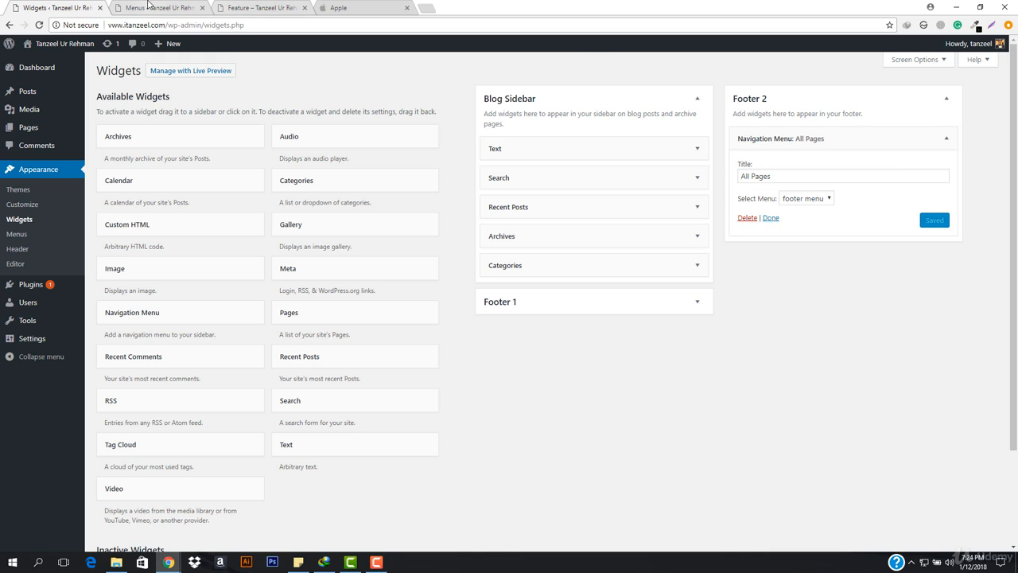
- Compare the Apple site's footer with the live site's footer on the Feature category and Contact Us pages
left_click(354, 7)
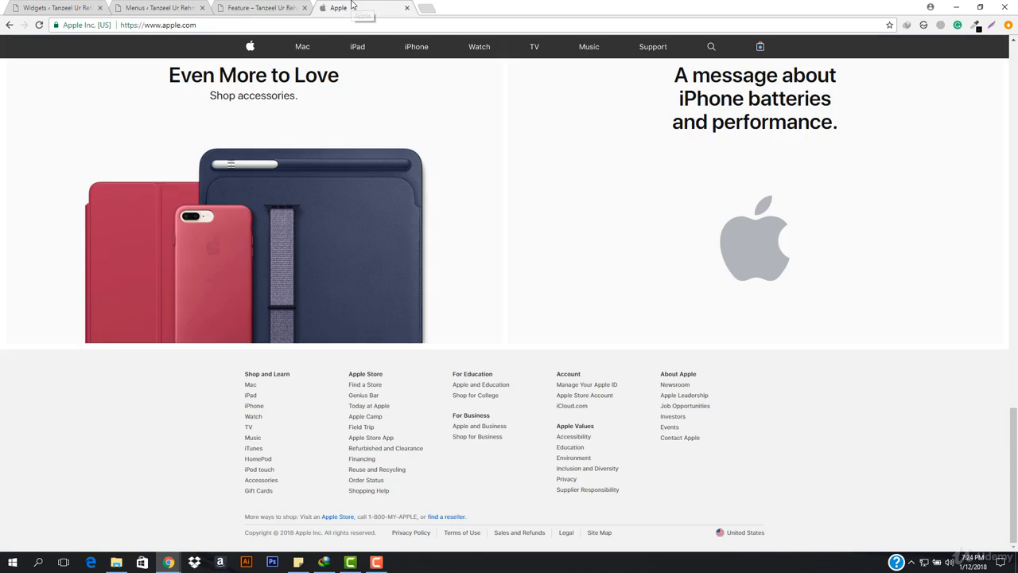
left_click(256, 7)
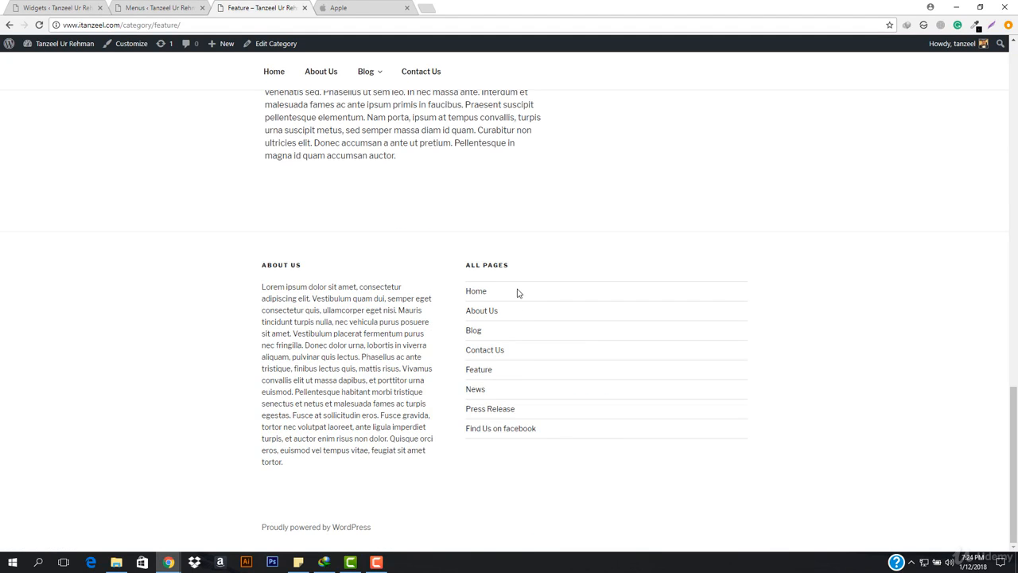
scroll(301, 284, "up", 2)
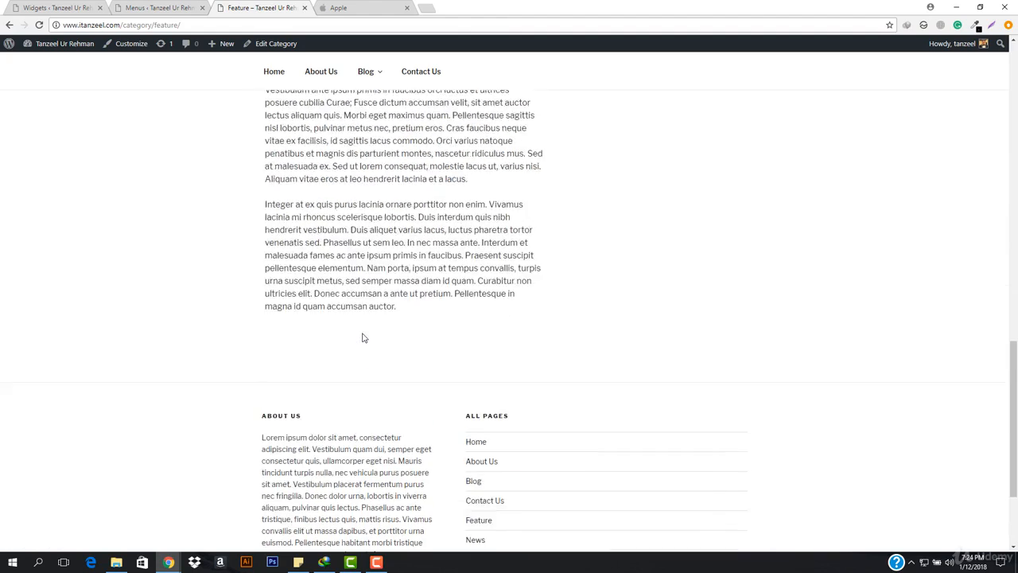
scroll(362, 338, "up", 15)
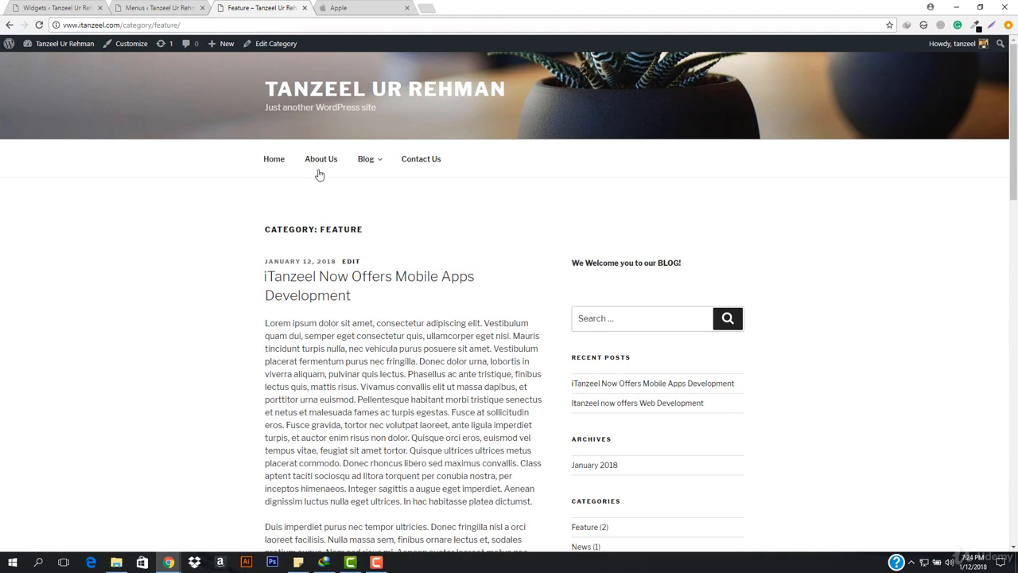
left_click(421, 161)
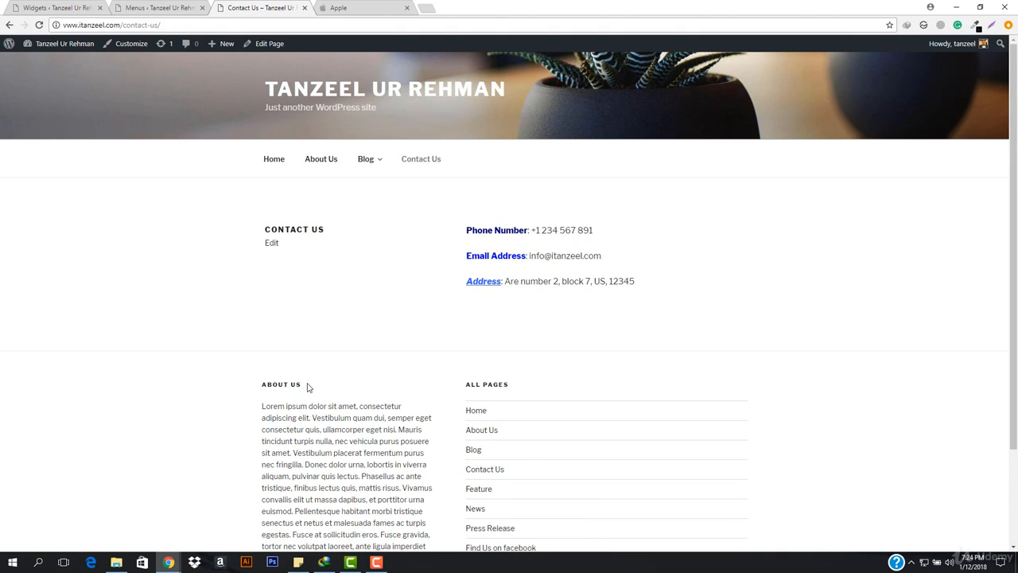
scroll(309, 387, "down", 3)
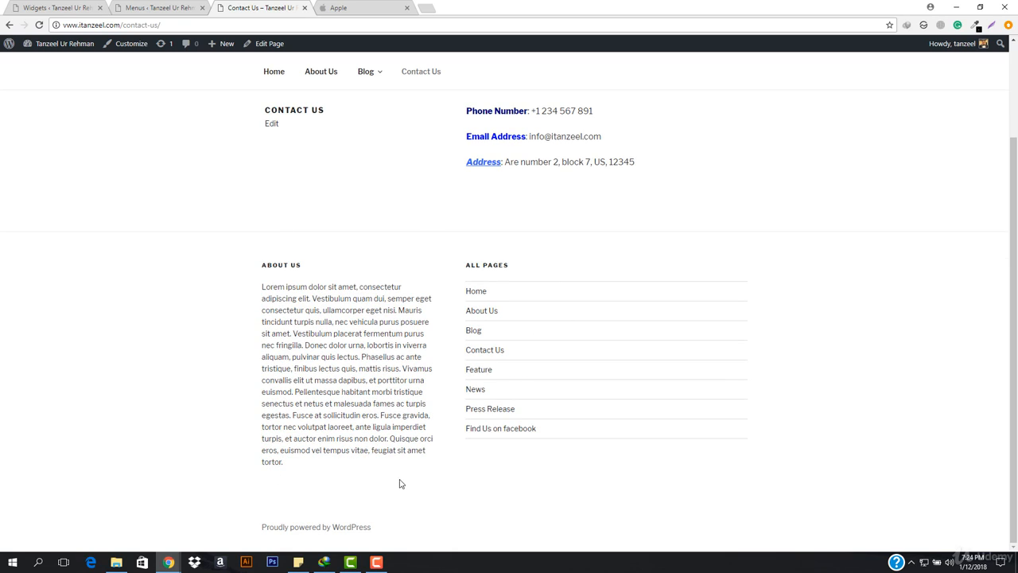
- Delete the About Us Text widget from Footer 1 and the All Pages Navigation Menu widget from Footer 2
left_click(132, 7)
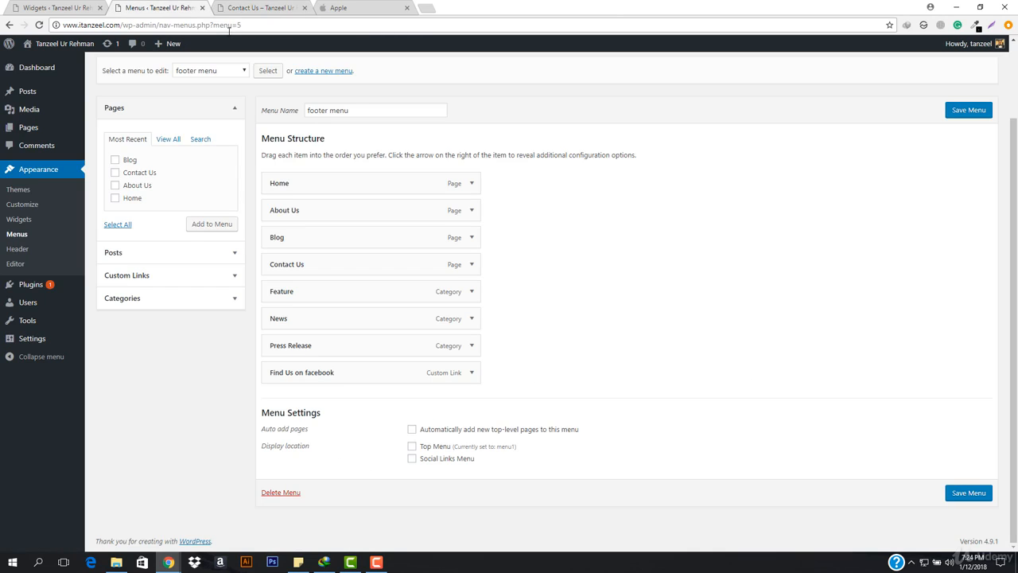
left_click(48, 7)
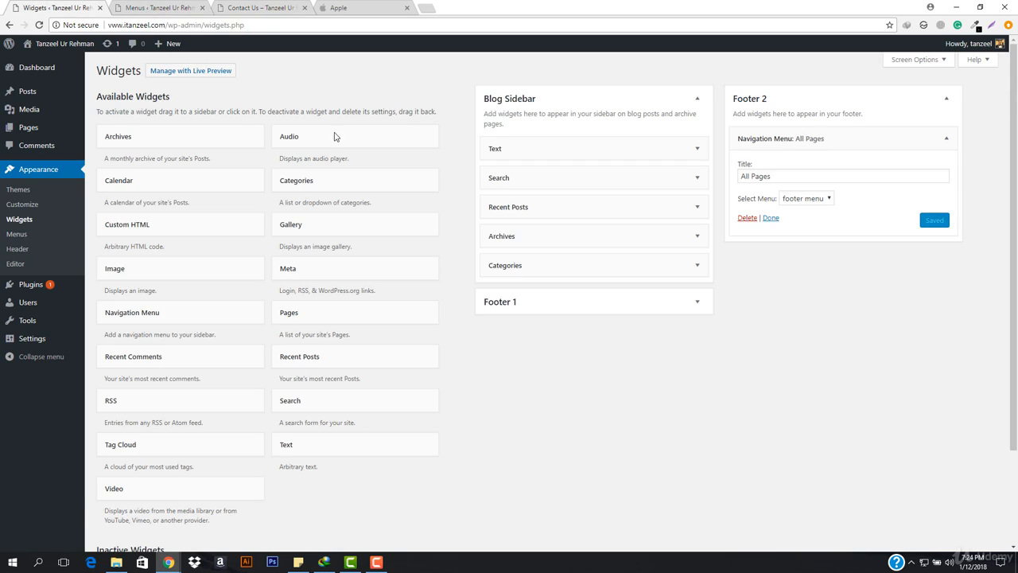
left_click(680, 302)
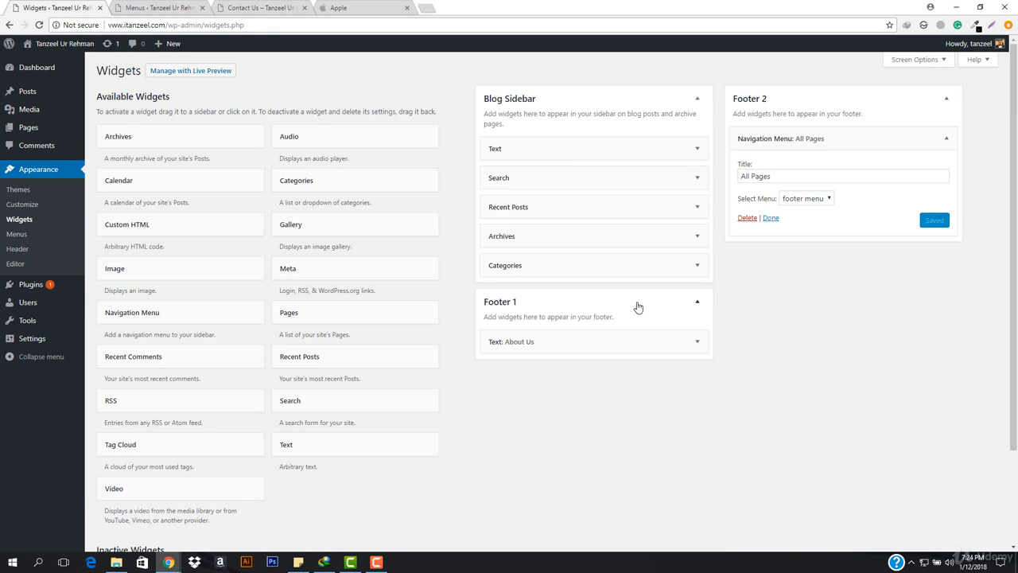
left_click(699, 349)
scroll(529, 469, "down", 3)
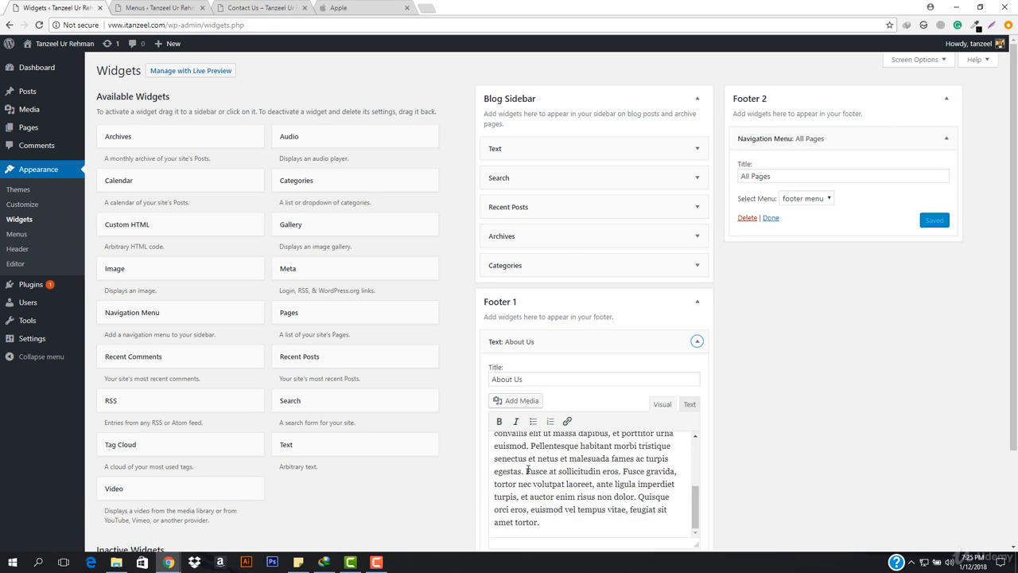
scroll(421, 499, "down", 2)
left_click(521, 443)
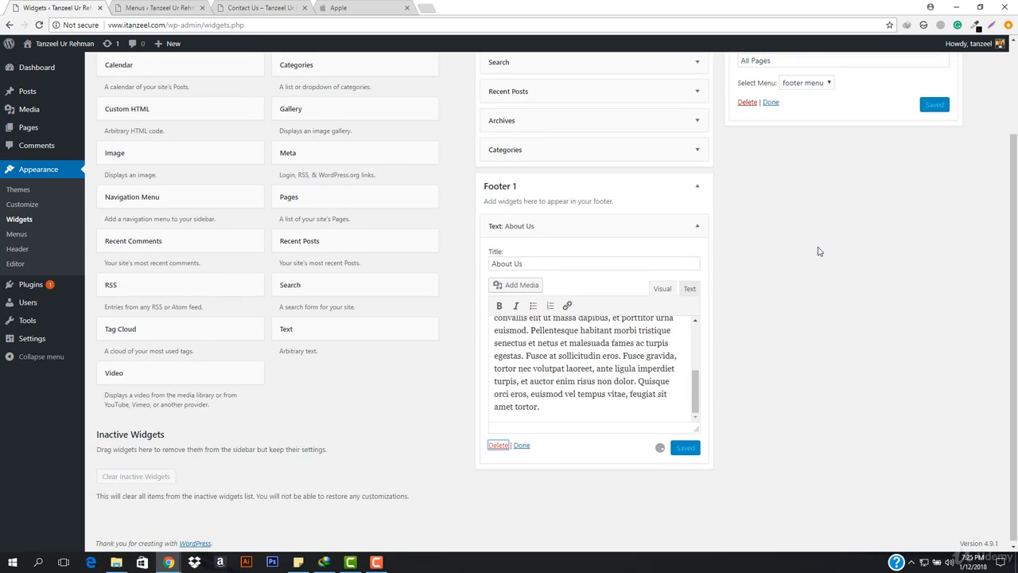
scroll(795, 256, "up", 2)
left_click(748, 219)
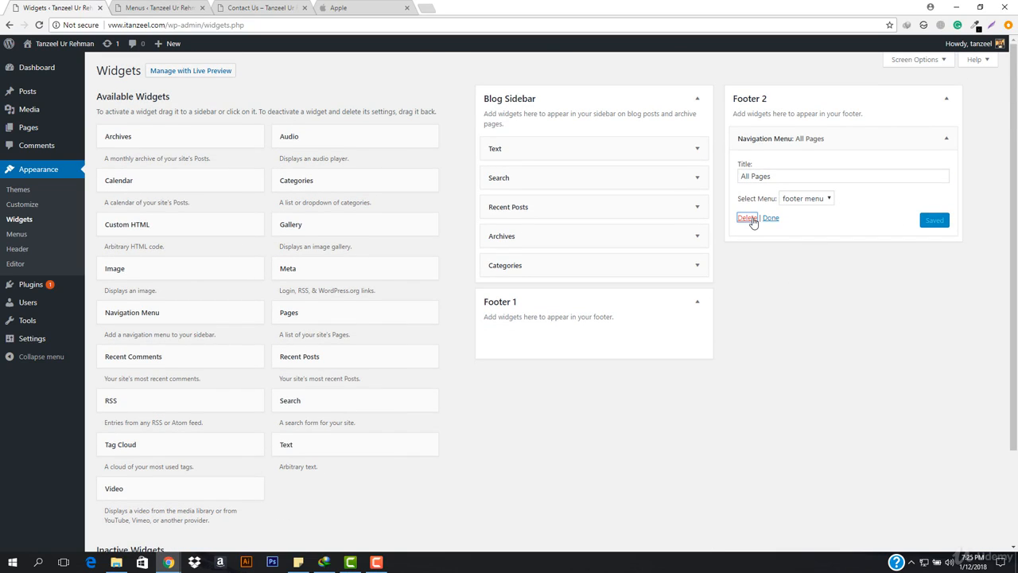
- Reload the live Contact Us page to check its footer area
left_click(255, 8)
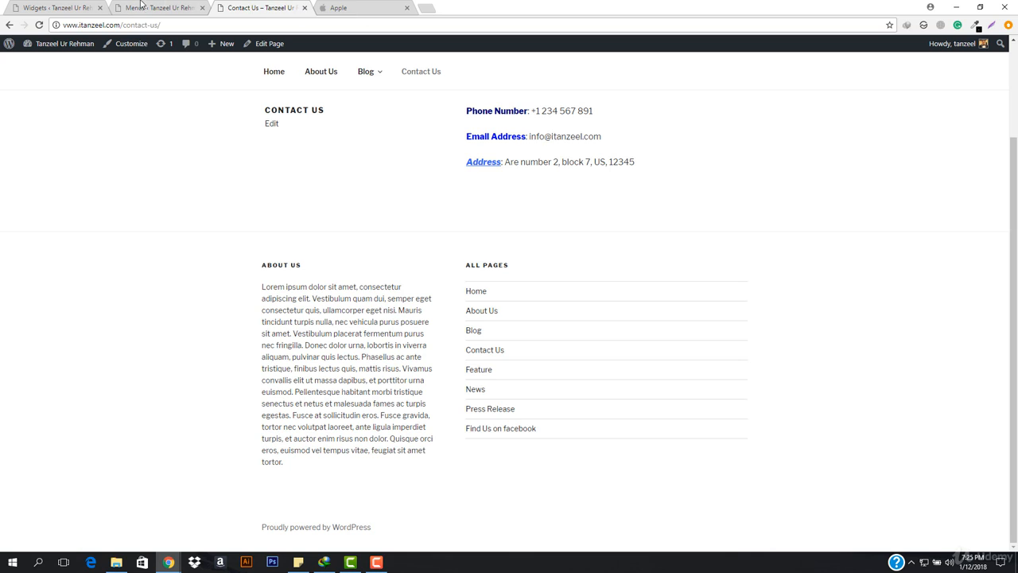
left_click(218, 19)
key("Return")
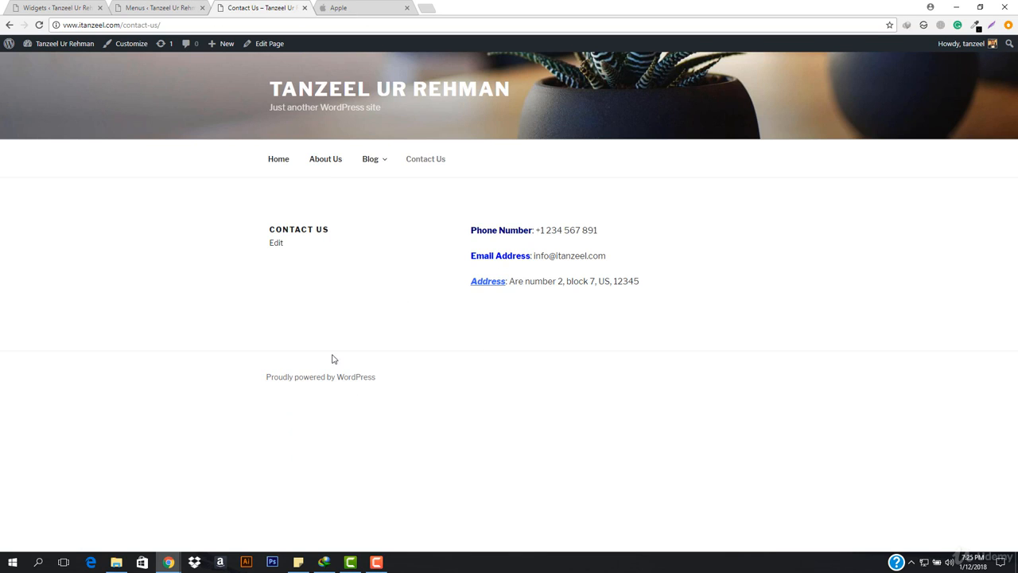
- Open the live Home and Blog pages and examine their content, footer and blog sidebar
left_click(279, 167)
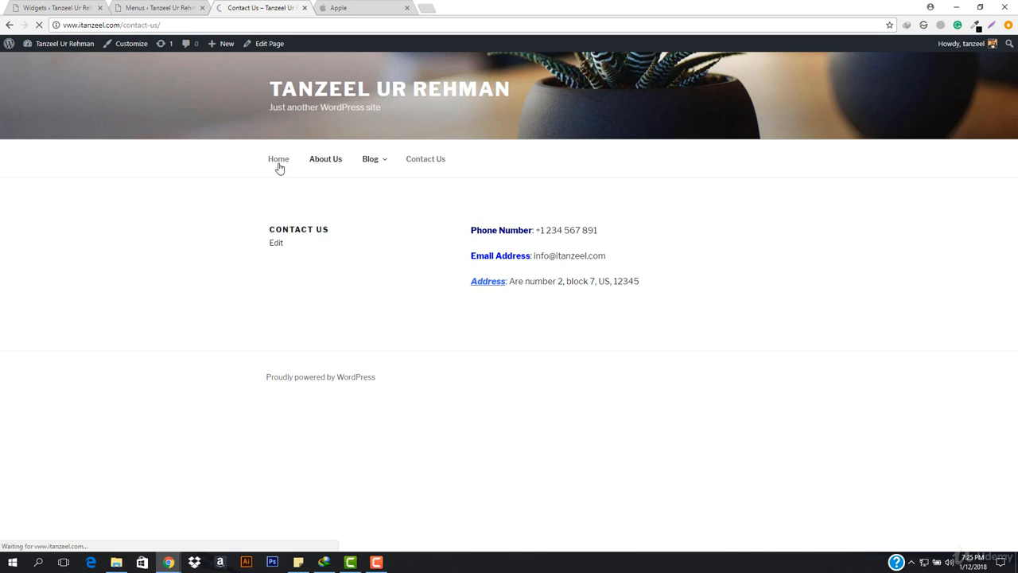
scroll(443, 342, "down", 4)
scroll(443, 342, "down", 10)
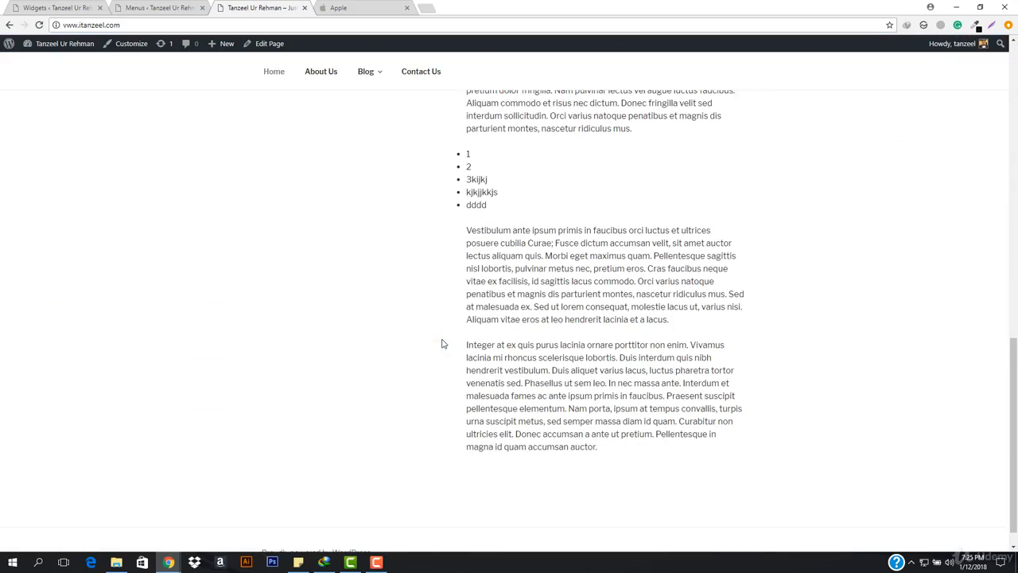
scroll(443, 342, "up", 15)
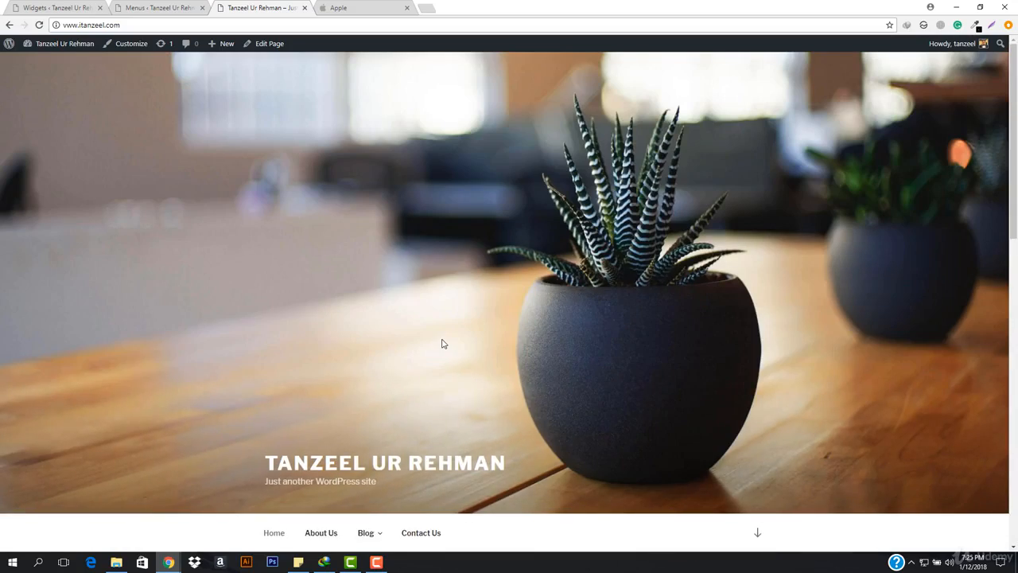
scroll(440, 343, "down", 3)
mouse_move(368, 272)
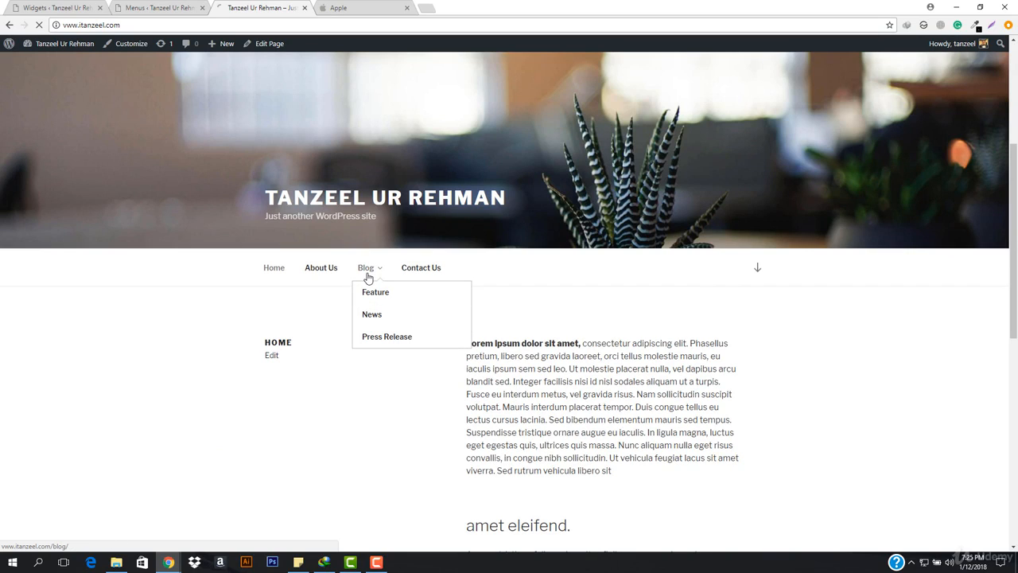
scroll(368, 277, "down", 6)
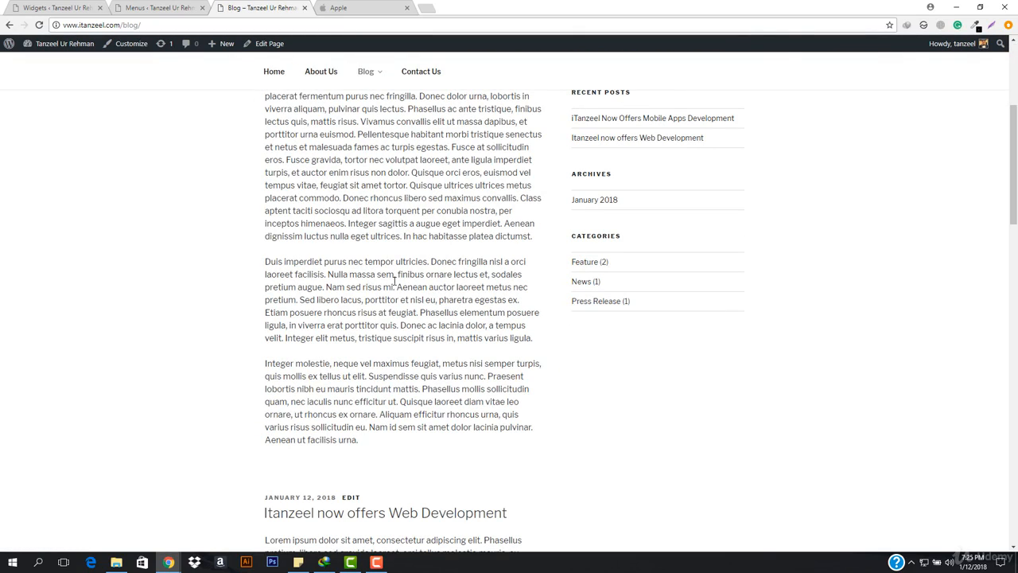
scroll(394, 280, "up", 3)
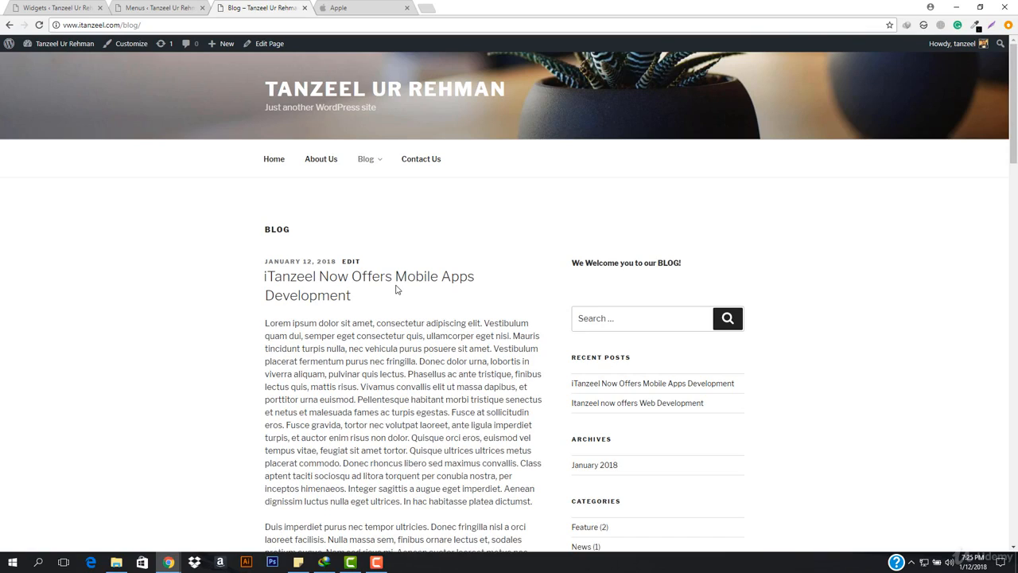